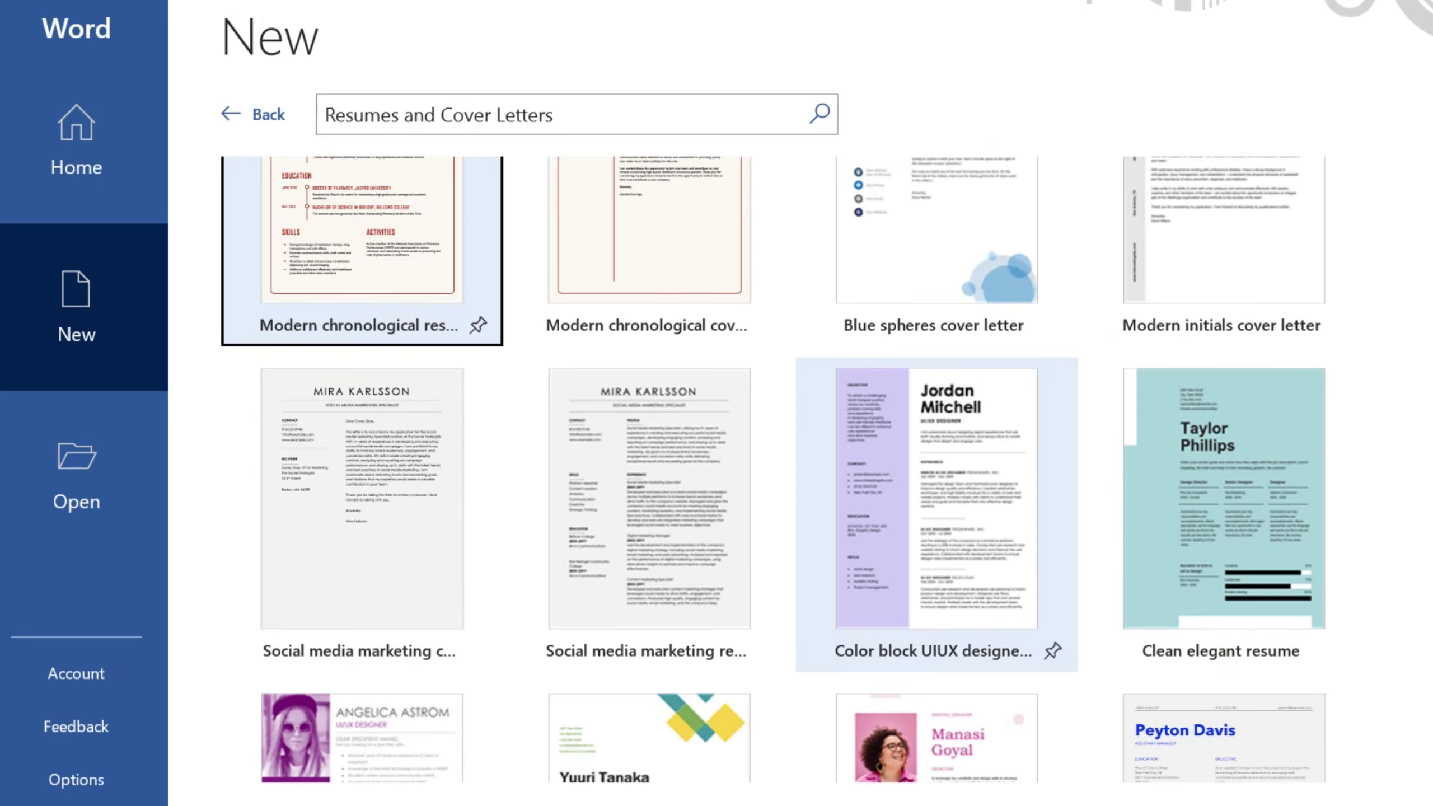
Step: Scroll through the Resumes and Cover Letters template results to compare the resume designs
{"action": "scroll", "coordinate": [936, 508], "scroll_direction": "down", "scroll_amount": 5}
{"action": "scroll", "coordinate": [649, 451], "scroll_direction": "down", "scroll_amount": 2}
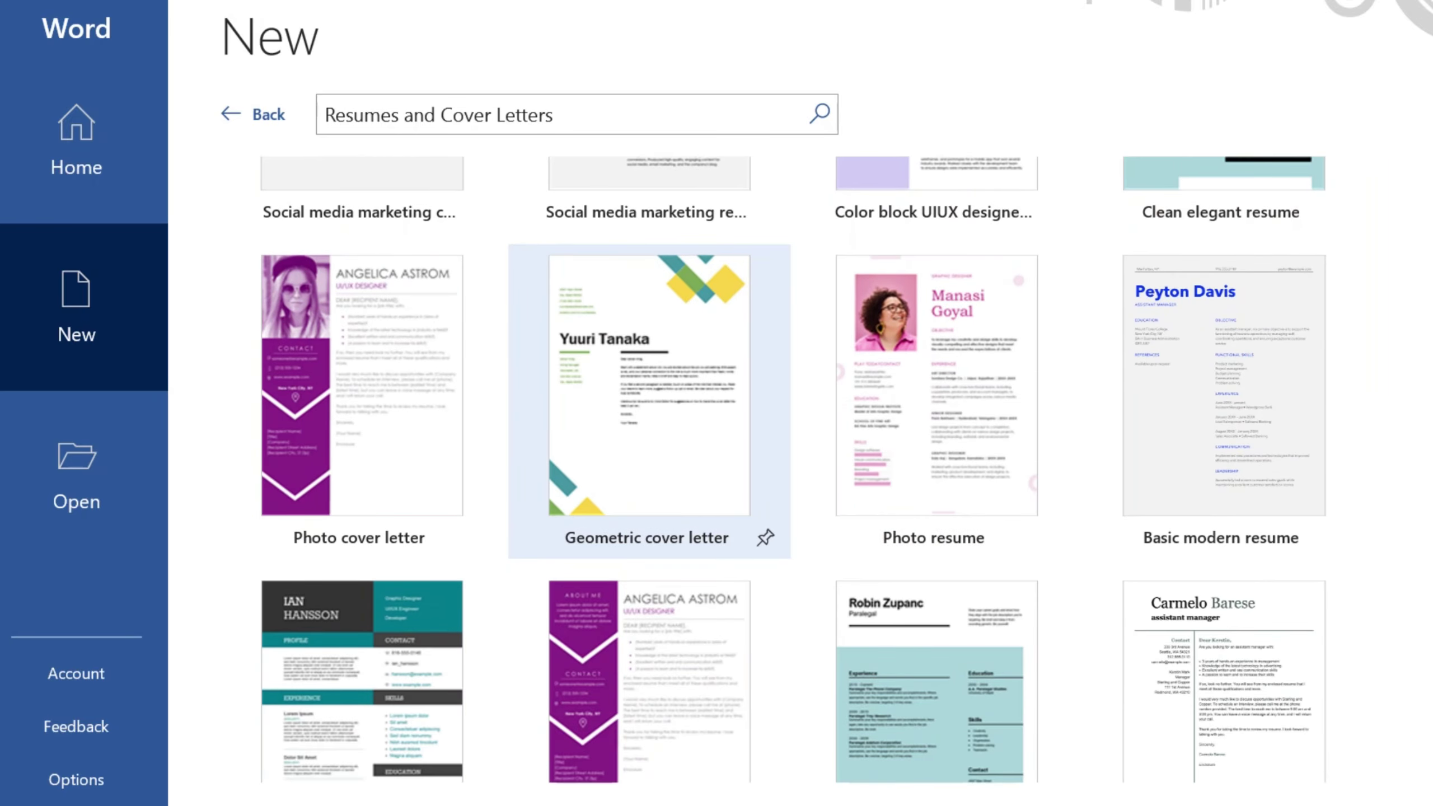
{"action": "scroll", "coordinate": [360, 480], "scroll_direction": "down", "scroll_amount": 2}
{"action": "scroll", "coordinate": [1224, 474], "scroll_direction": "down", "scroll_amount": 2}
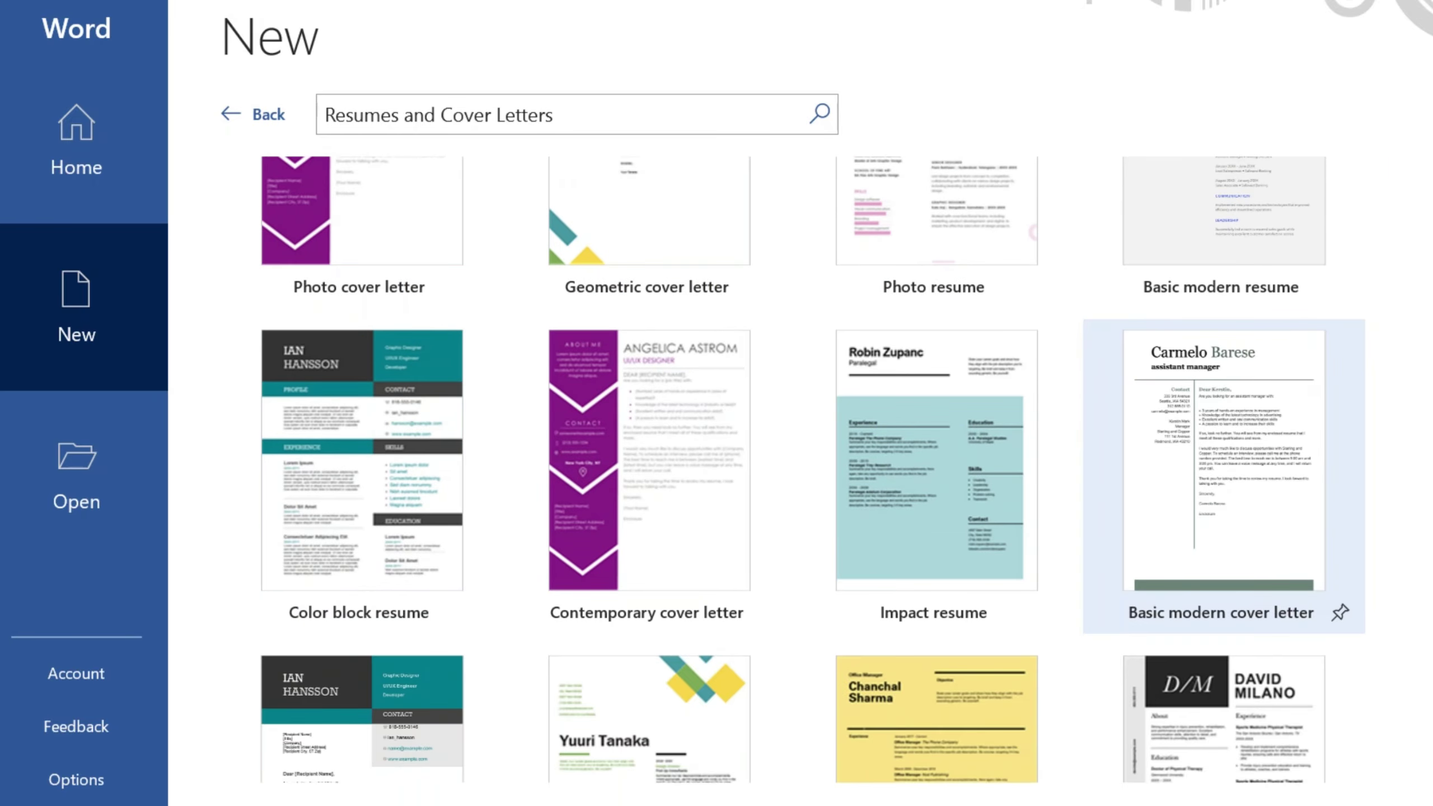
{"action": "scroll", "coordinate": [1224, 474], "scroll_direction": "down", "scroll_amount": 5}
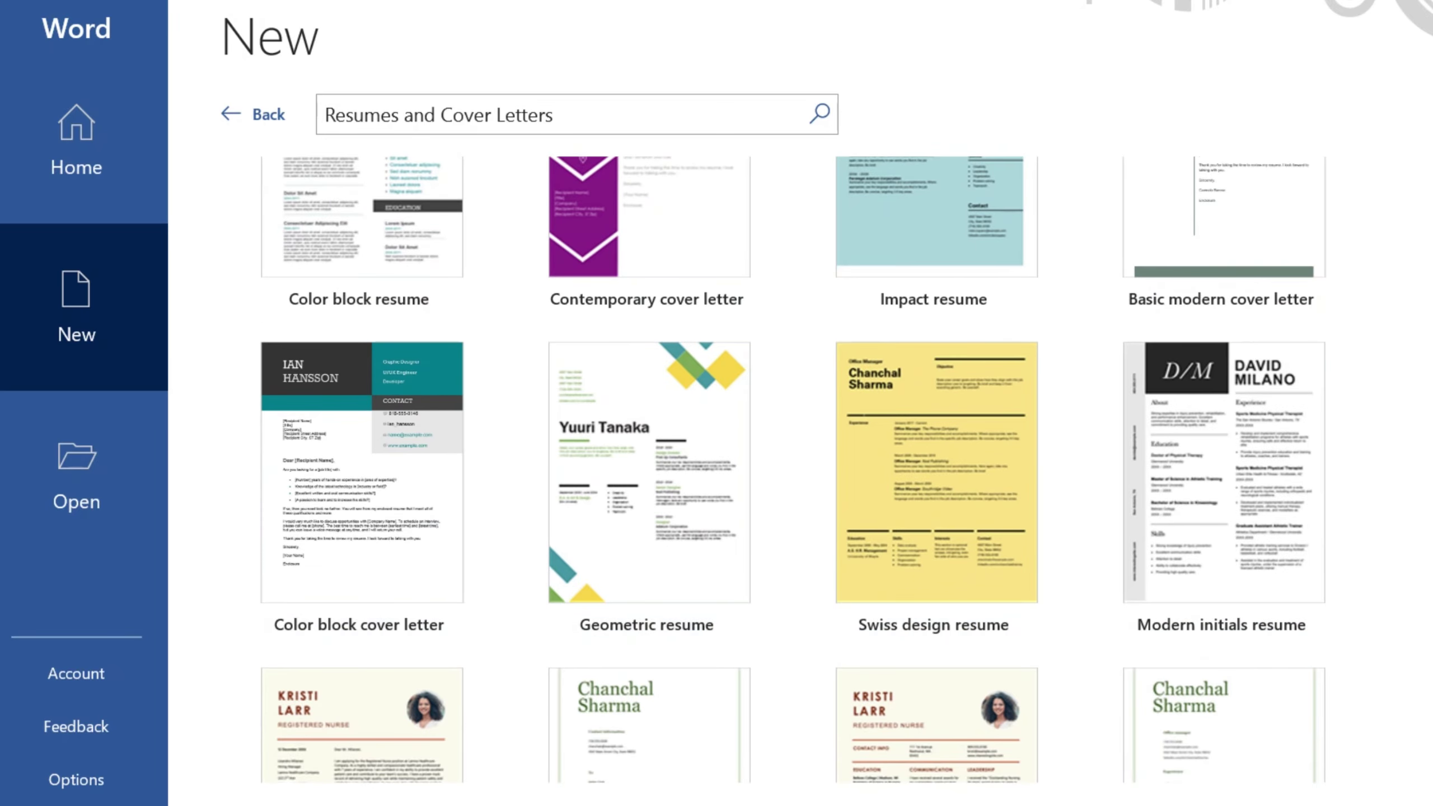
{"action": "scroll", "coordinate": [936, 508], "scroll_direction": "down", "scroll_amount": 2}
{"action": "scroll", "coordinate": [1224, 654], "scroll_direction": "down", "scroll_amount": 2}
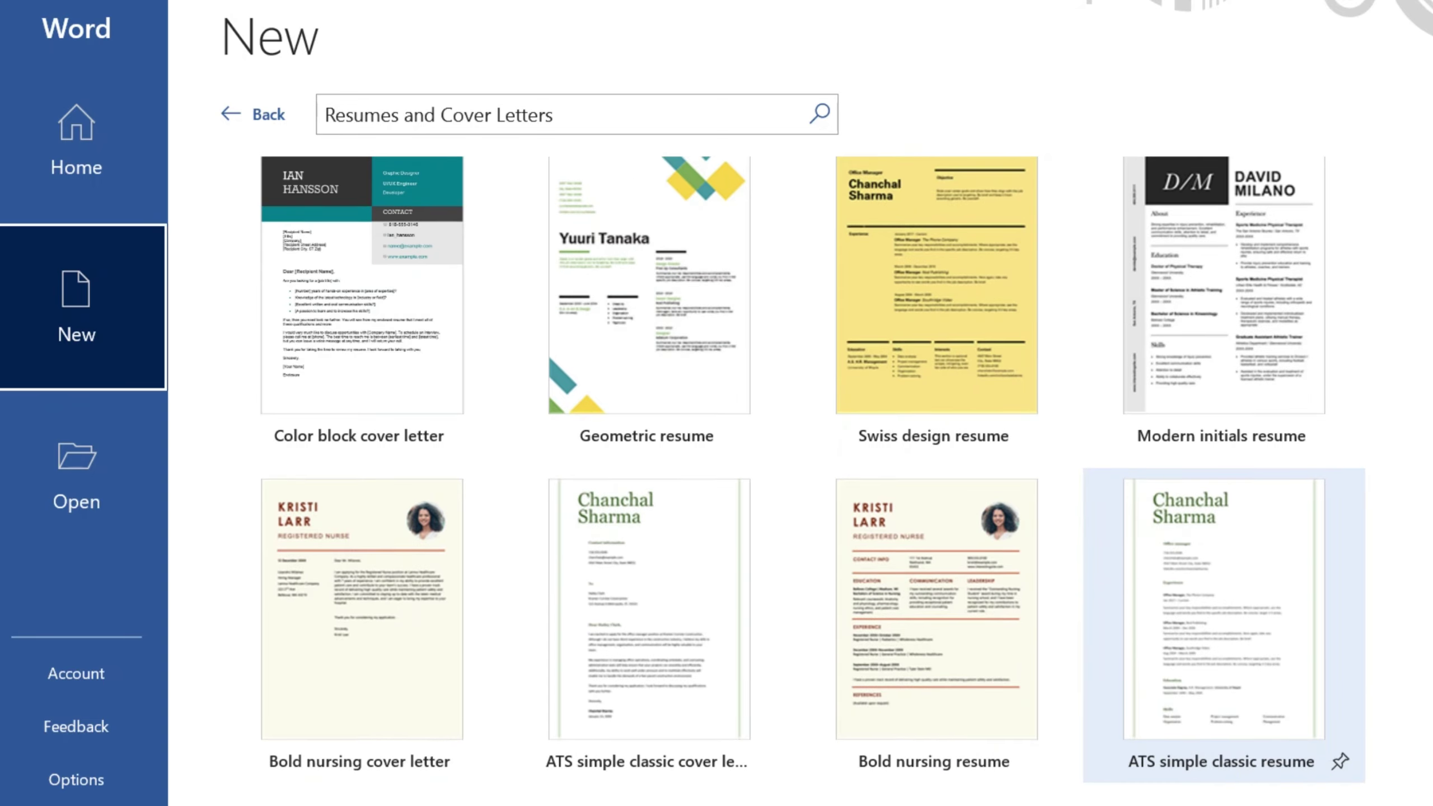
{"action": "scroll", "coordinate": [937, 508], "scroll_direction": "up", "scroll_amount": 12}
{"action": "scroll", "coordinate": [936, 509], "scroll_direction": "up", "scroll_amount": 9}
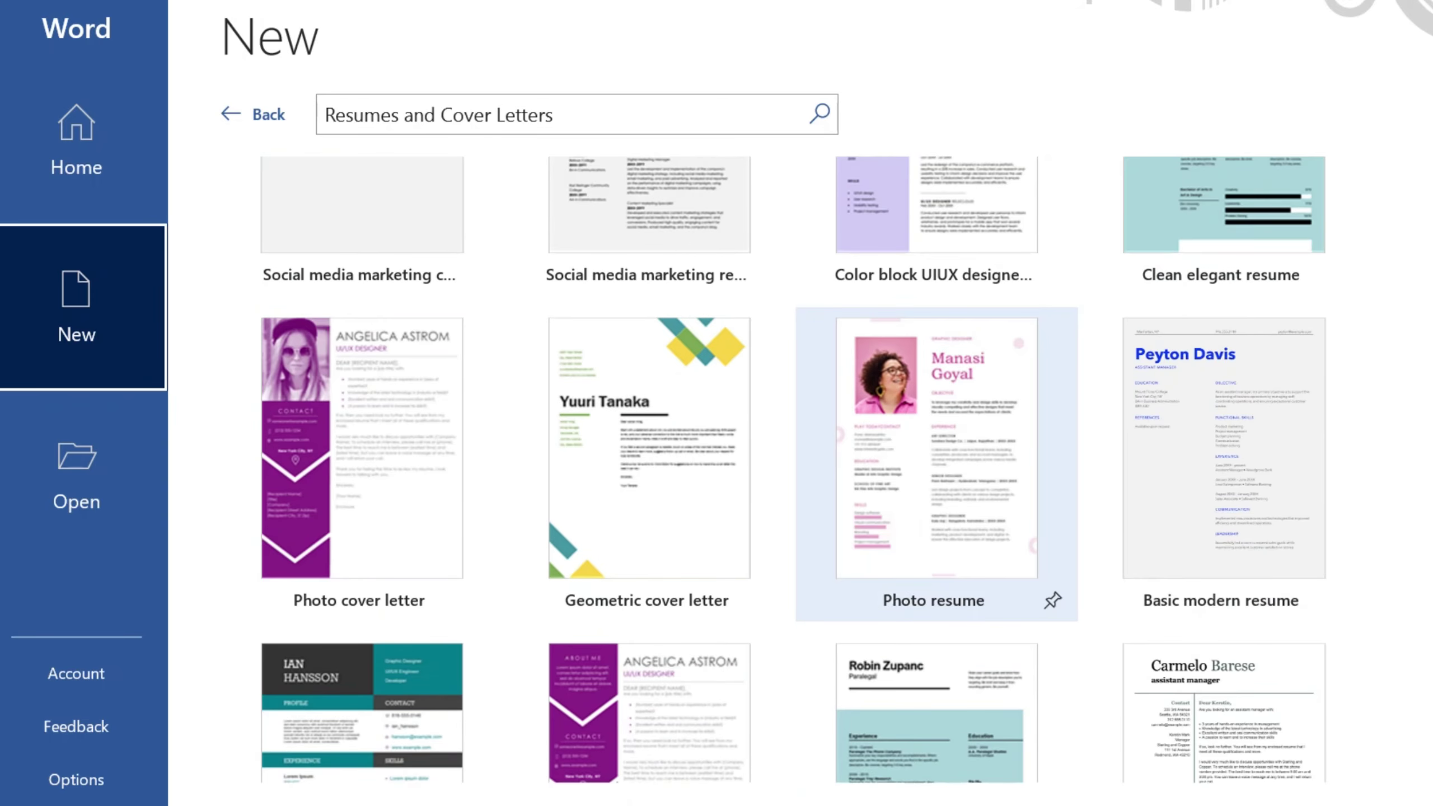
{"action": "scroll", "coordinate": [937, 452], "scroll_direction": "up", "scroll_amount": 3}
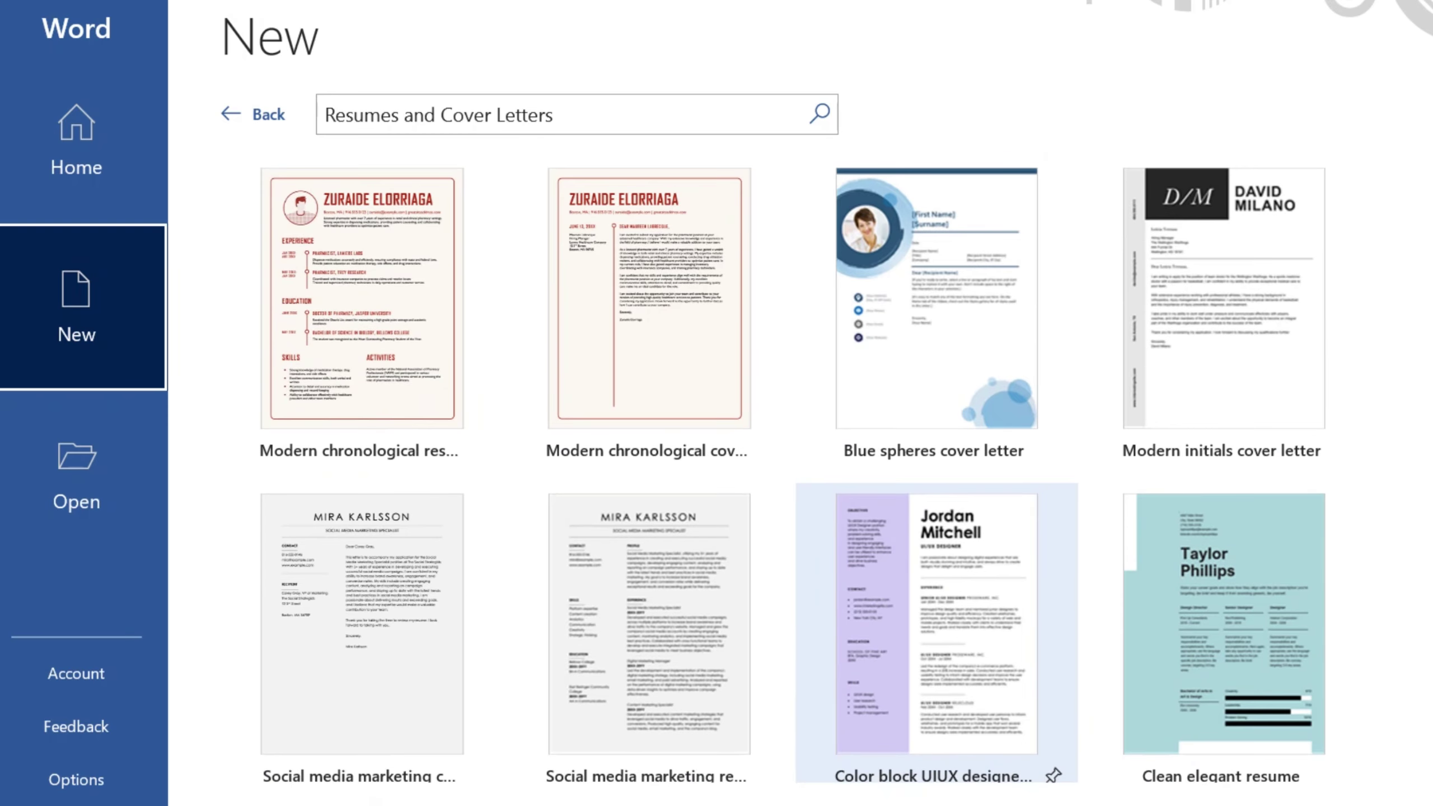
{"action": "scroll", "coordinate": [936, 451], "scroll_direction": "down", "scroll_amount": 5}
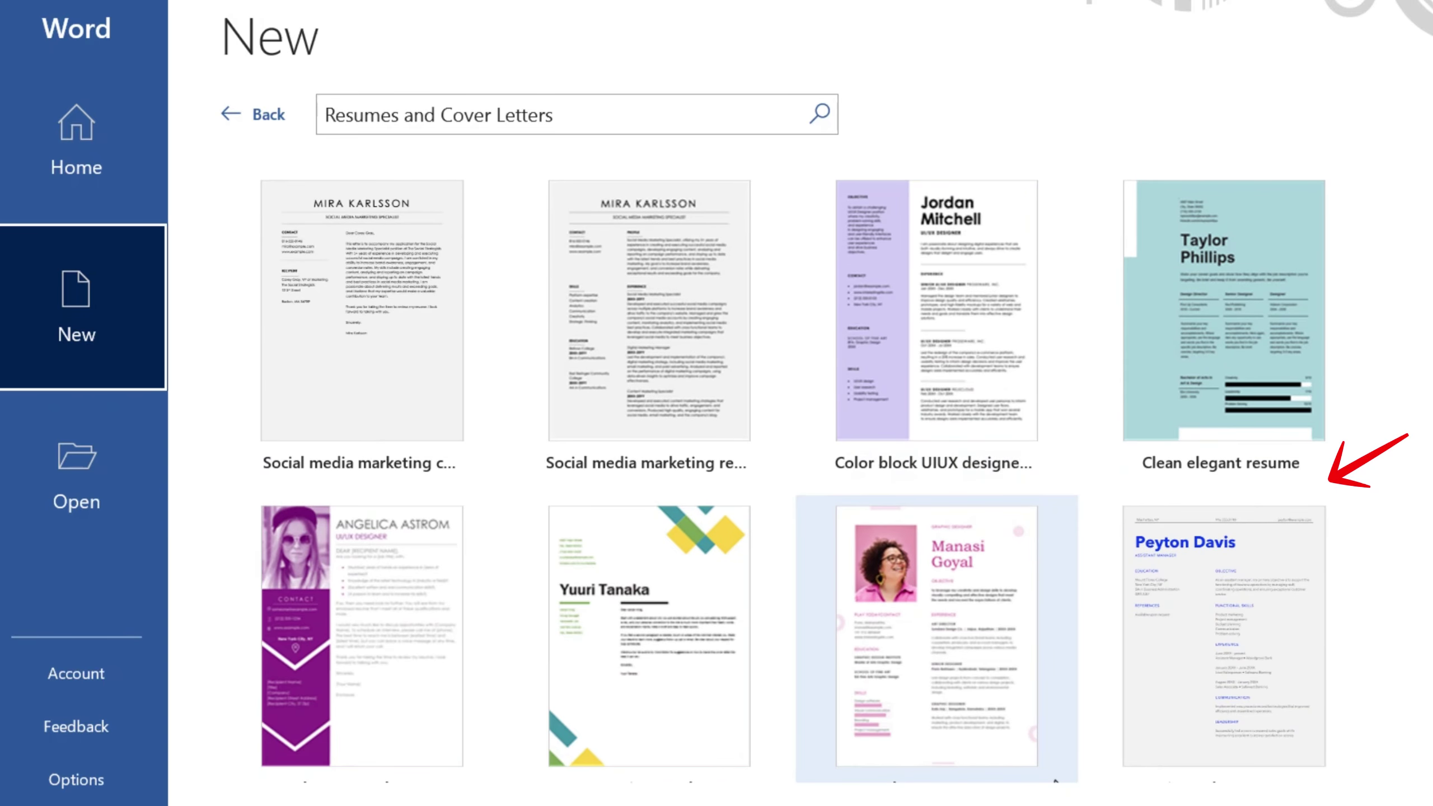
{"action": "scroll", "coordinate": [1055, 780], "scroll_direction": "down", "scroll_amount": 8}
{"action": "scroll", "coordinate": [1055, 781], "scroll_direction": "down", "scroll_amount": 5}
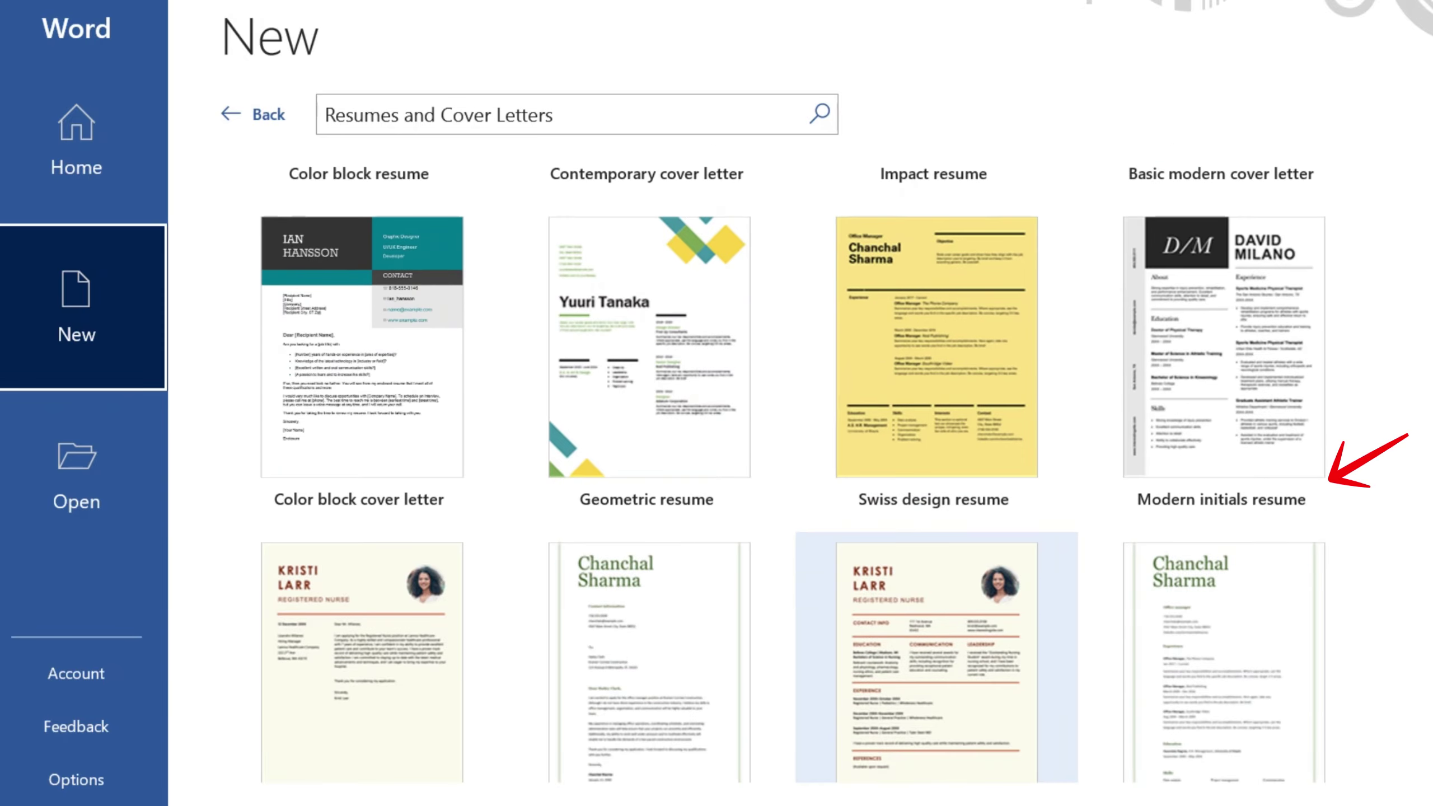
{"action": "scroll", "coordinate": [936, 621], "scroll_direction": "down", "scroll_amount": 10}
{"action": "scroll", "coordinate": [936, 620], "scroll_direction": "up", "scroll_amount": 2}
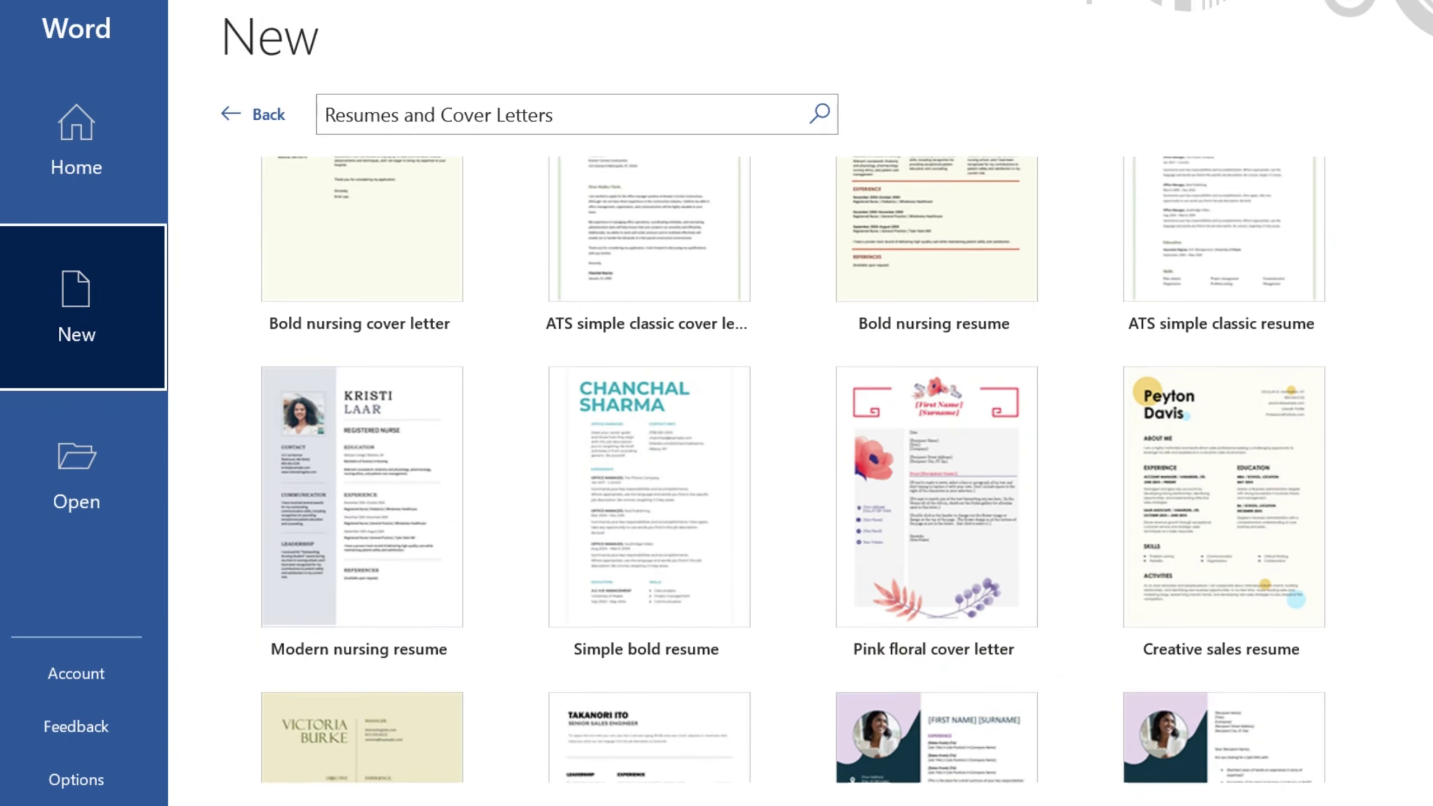
Step: Preview the Modern nursing resume template and create a new document from it
{"action": "left_click", "coordinate": [361, 496]}
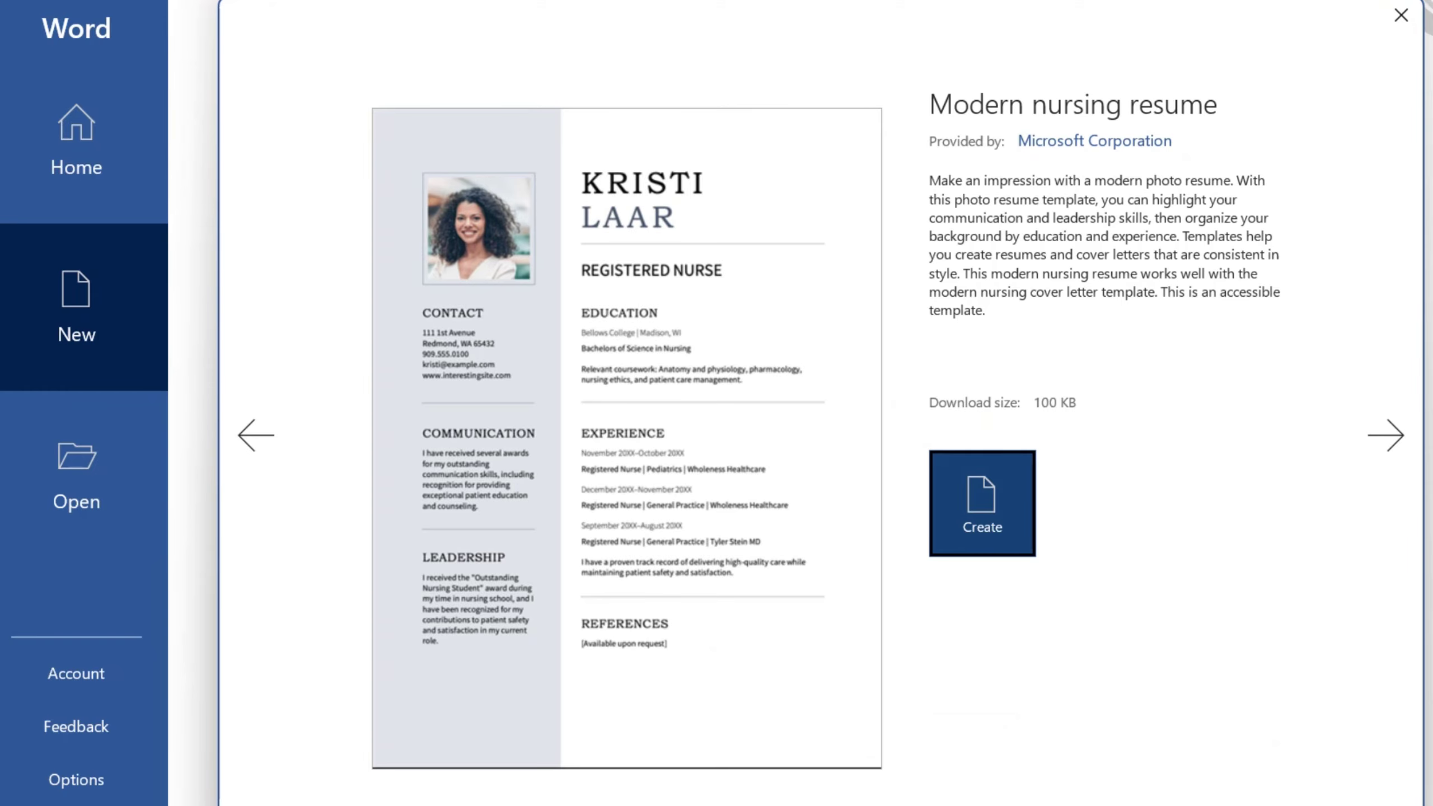
{"action": "left_click", "coordinate": [982, 503]}
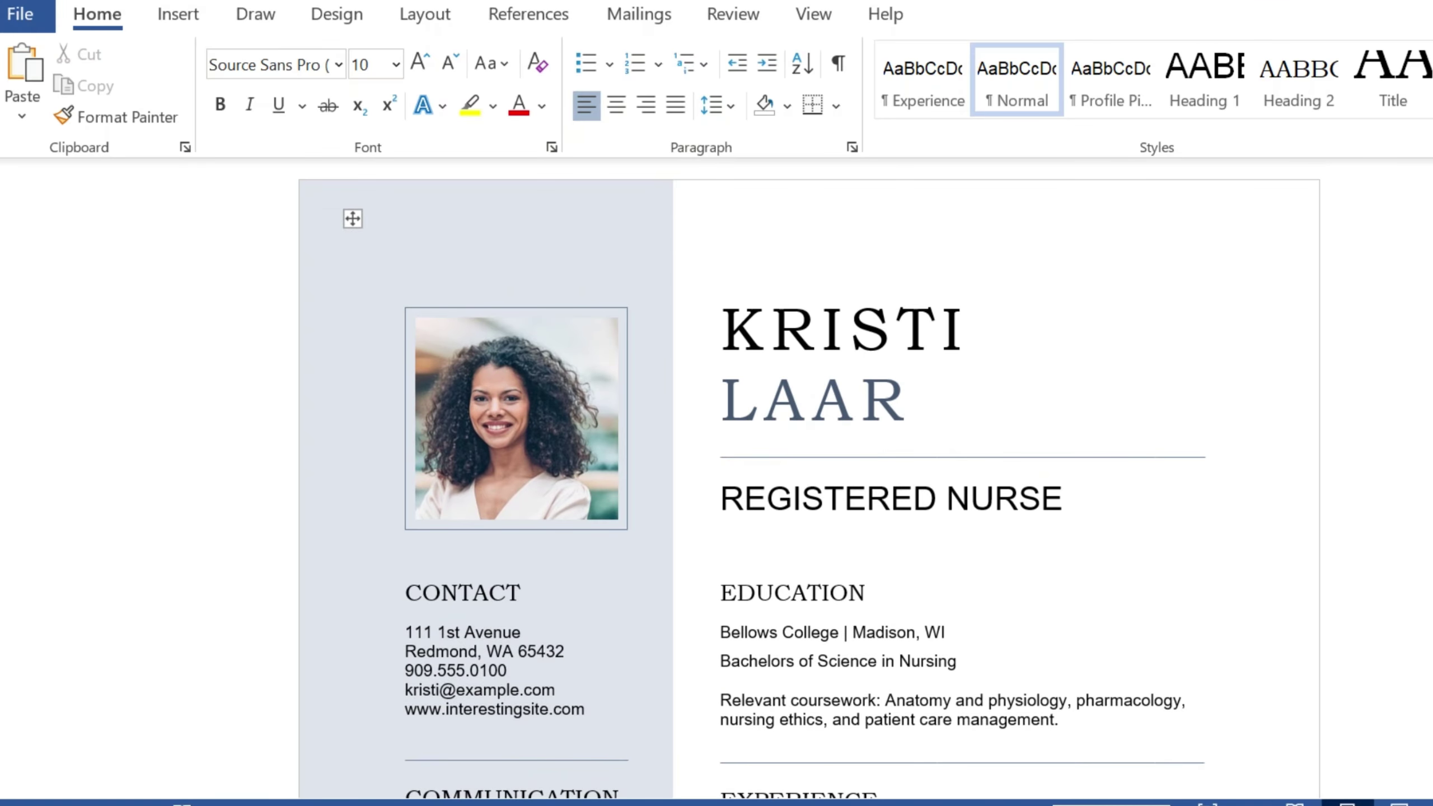
{"action": "scroll", "coordinate": [809, 477], "scroll_direction": "down", "scroll_amount": 2}
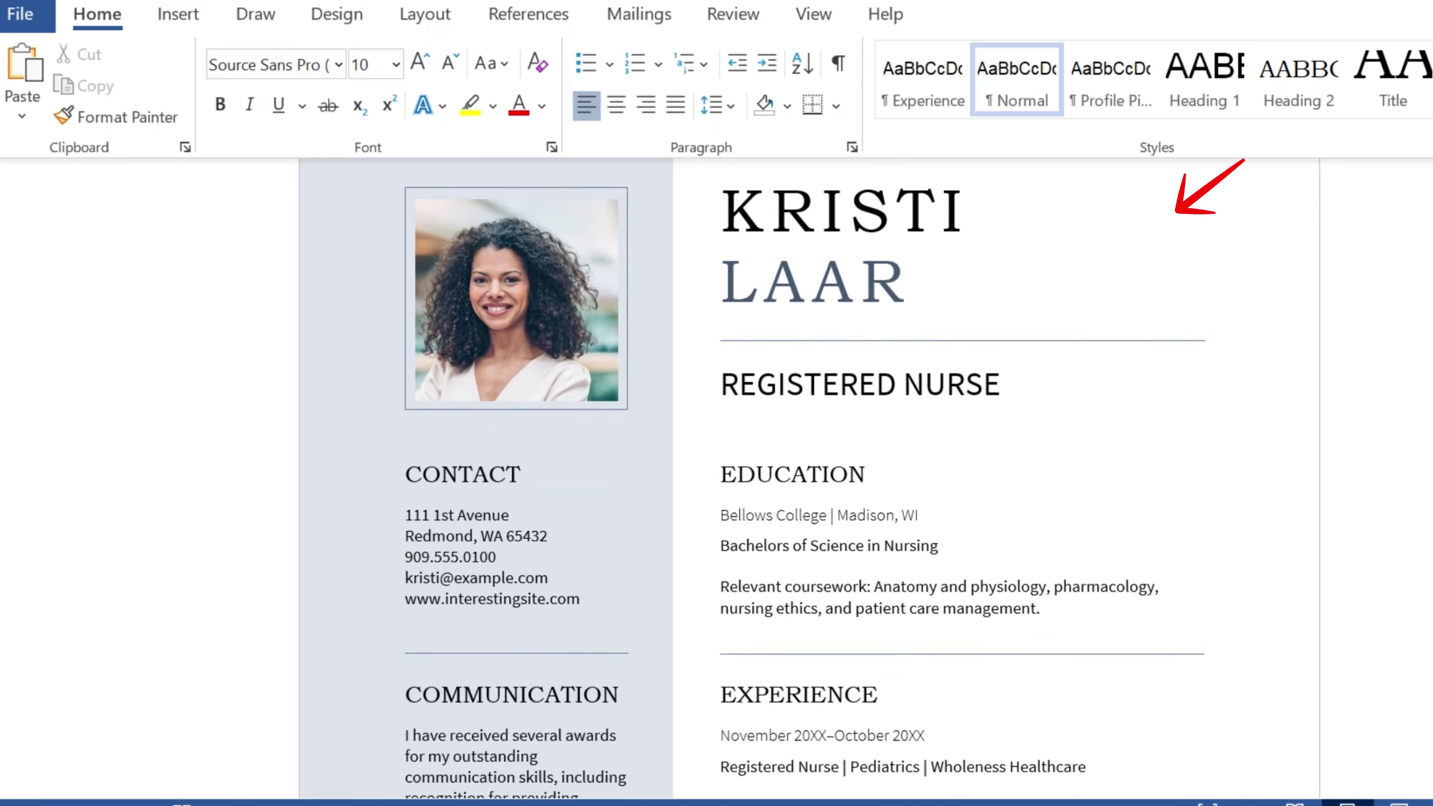
{"action": "left_click", "coordinate": [841, 211]}
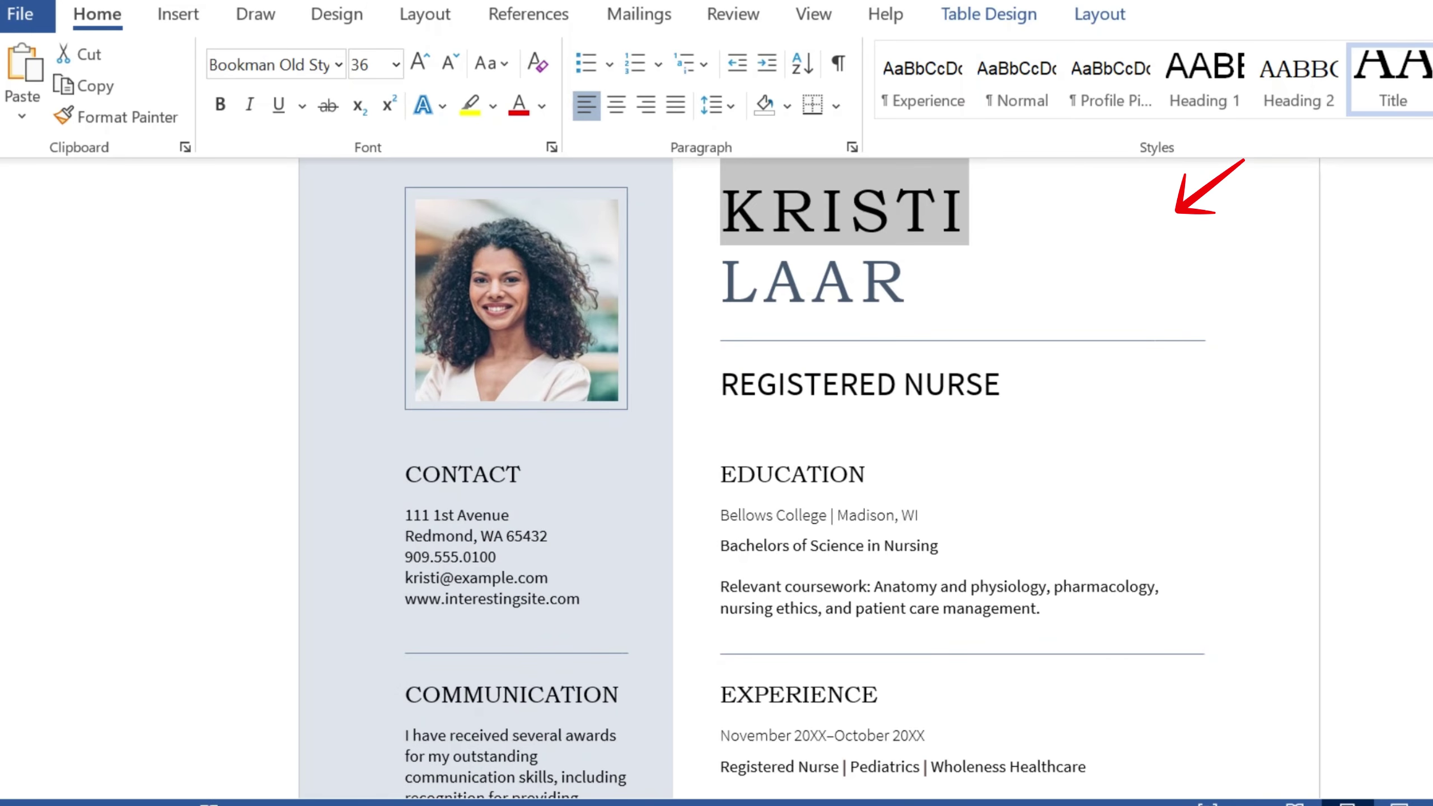
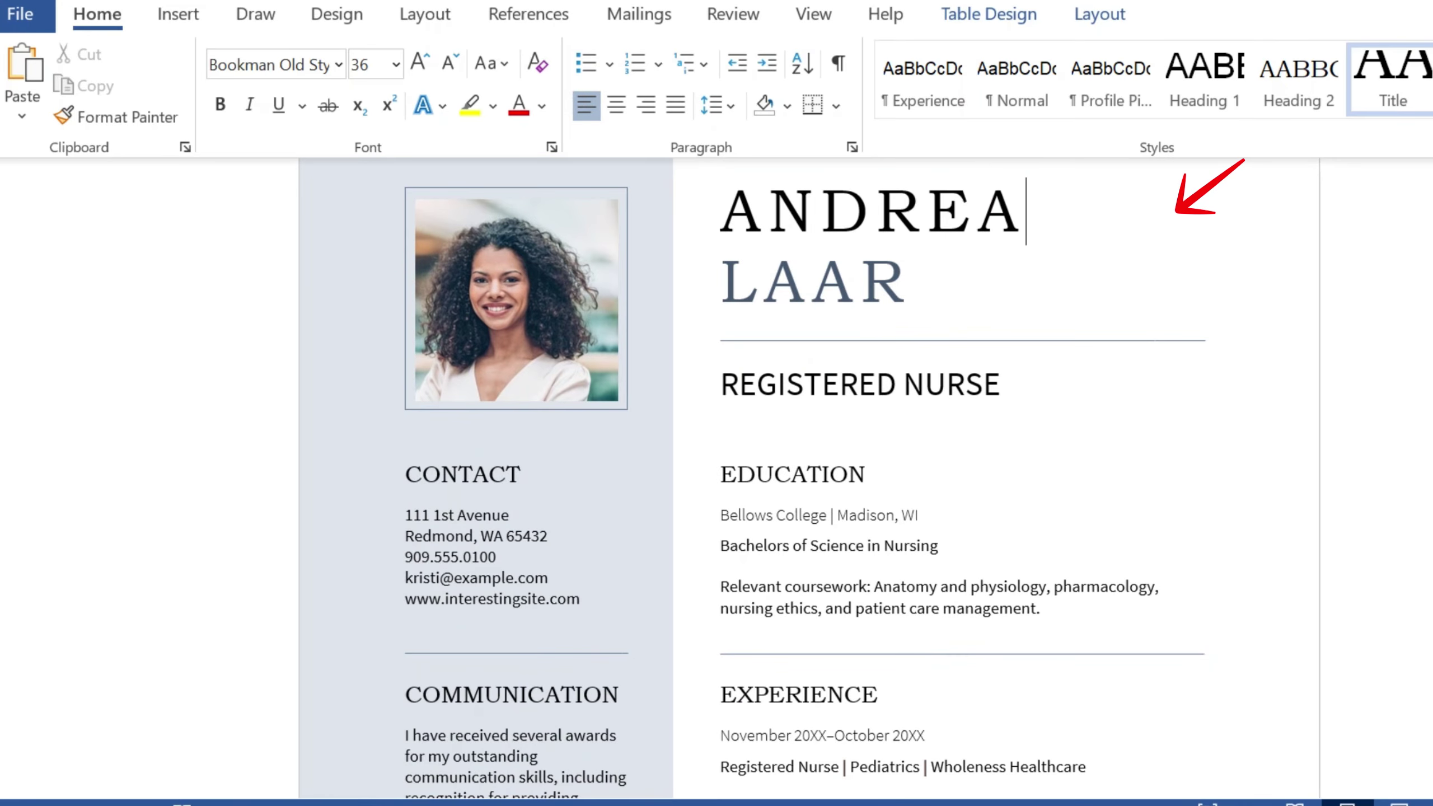
{"action": "left_click", "coordinate": [813, 282]}
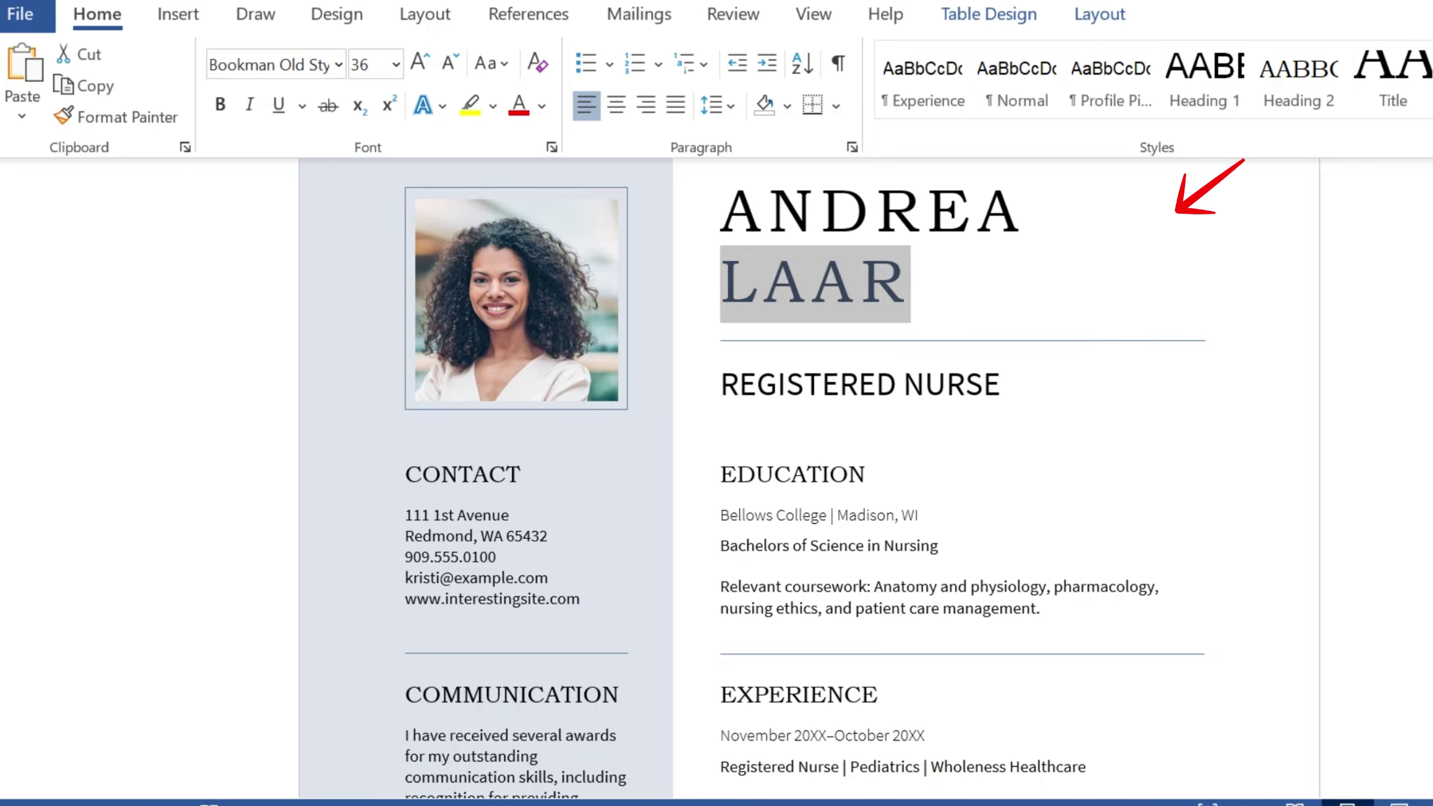
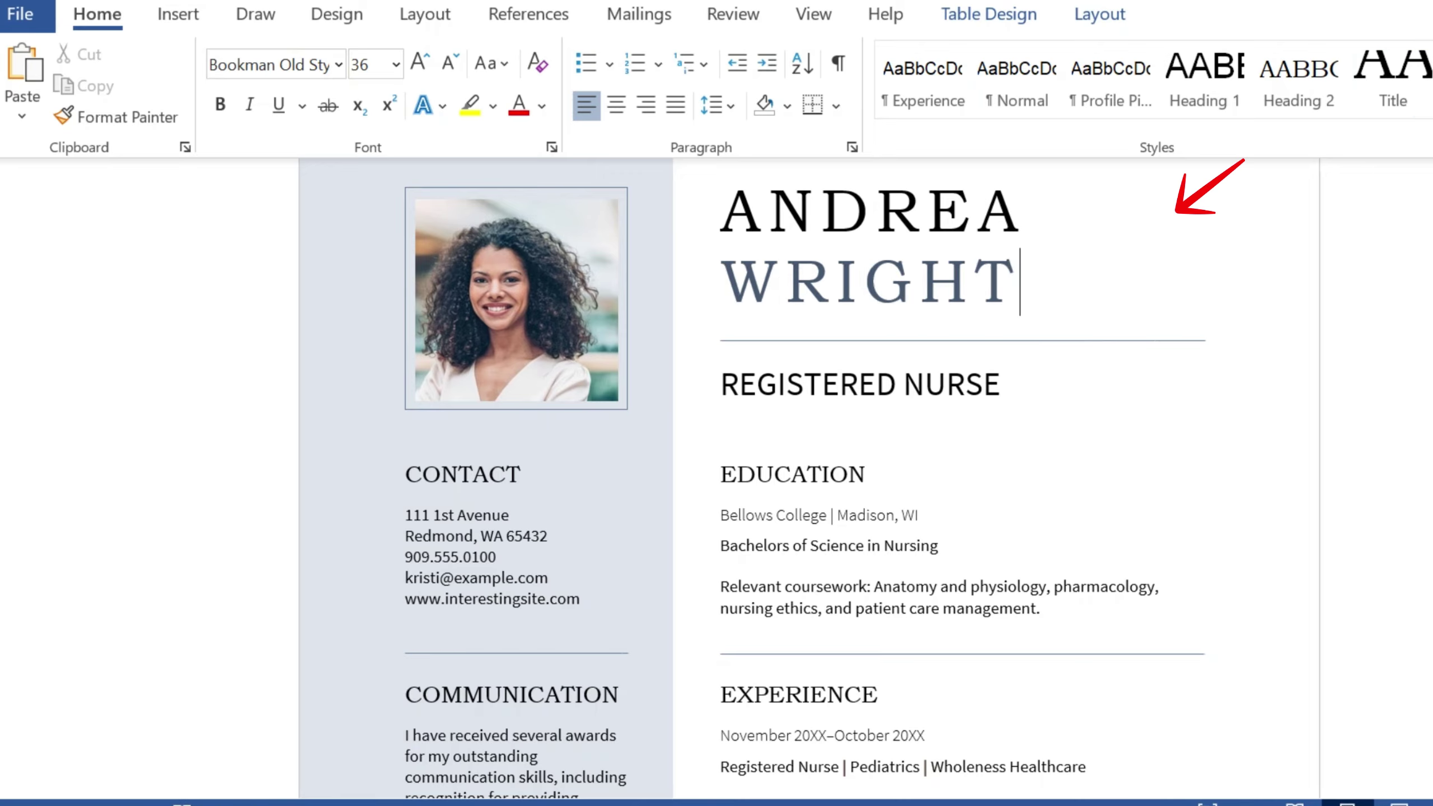
{"action": "left_click", "coordinate": [860, 384]}
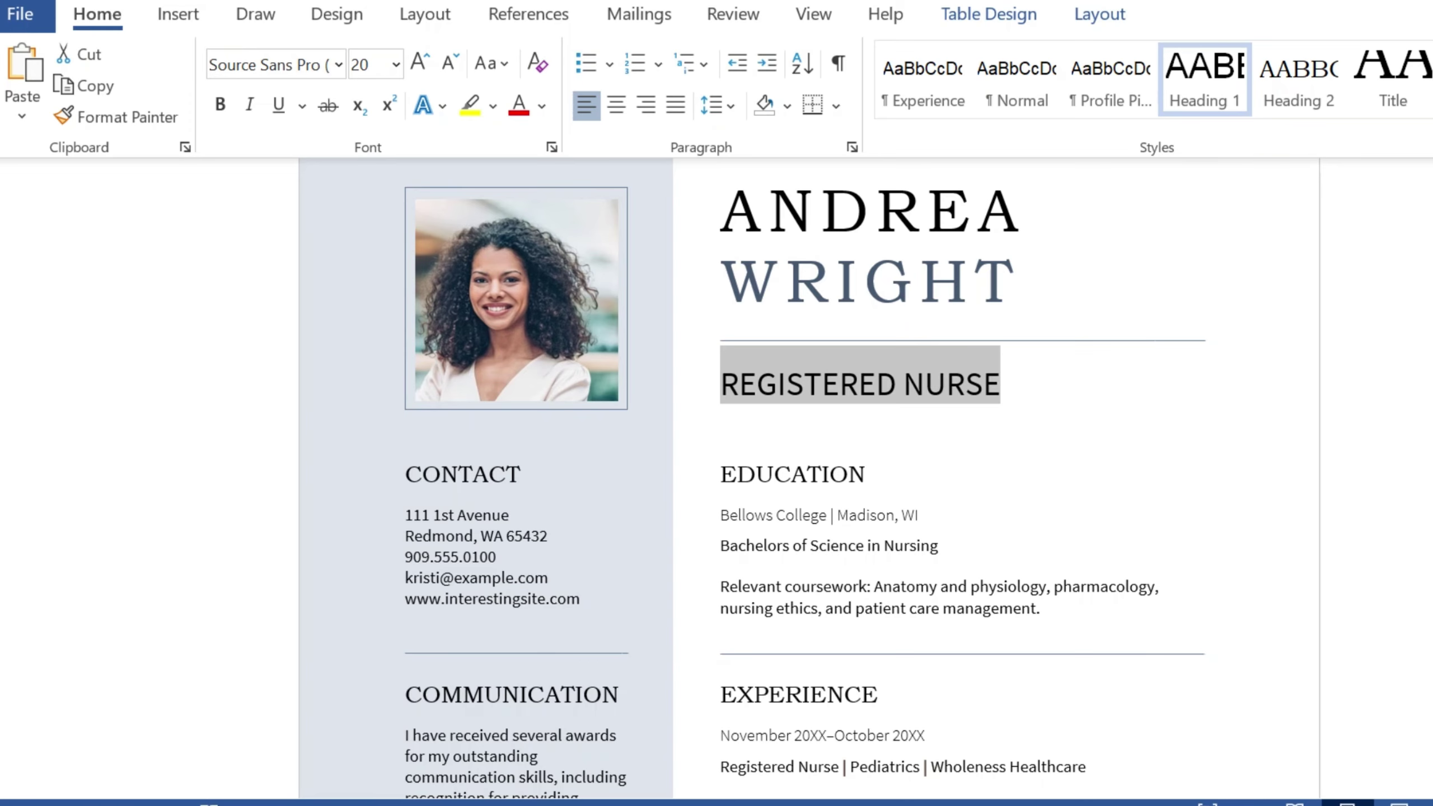
{"action": "type", "text": "TEACHER"}
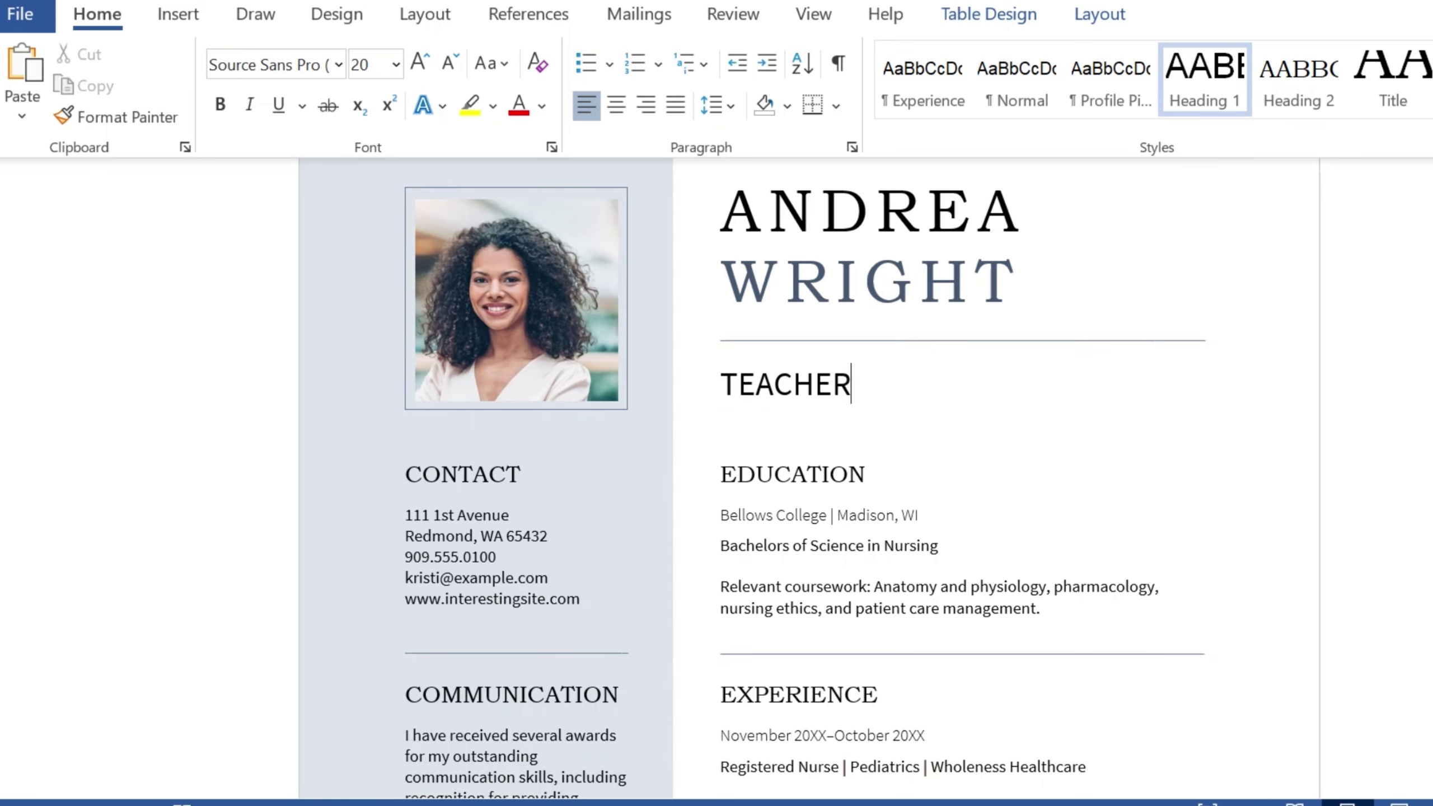
{"action": "scroll", "coordinate": [804, 478], "scroll_direction": "down", "scroll_amount": 1}
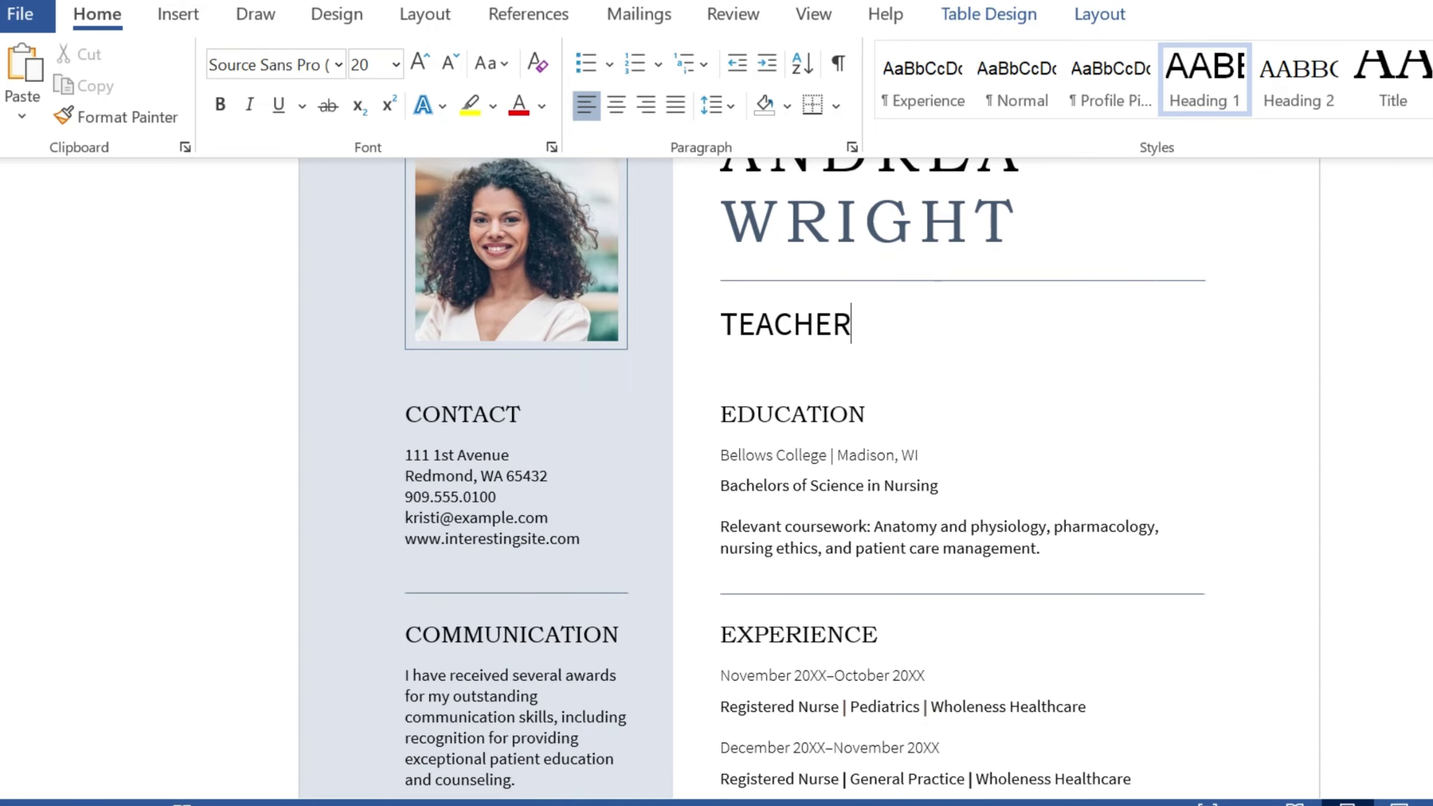
Step: Retype the Bachelors of Science in Nursing degree line as Bachelor of Arts in Education
{"action": "triple_click", "coordinate": [828, 485]}
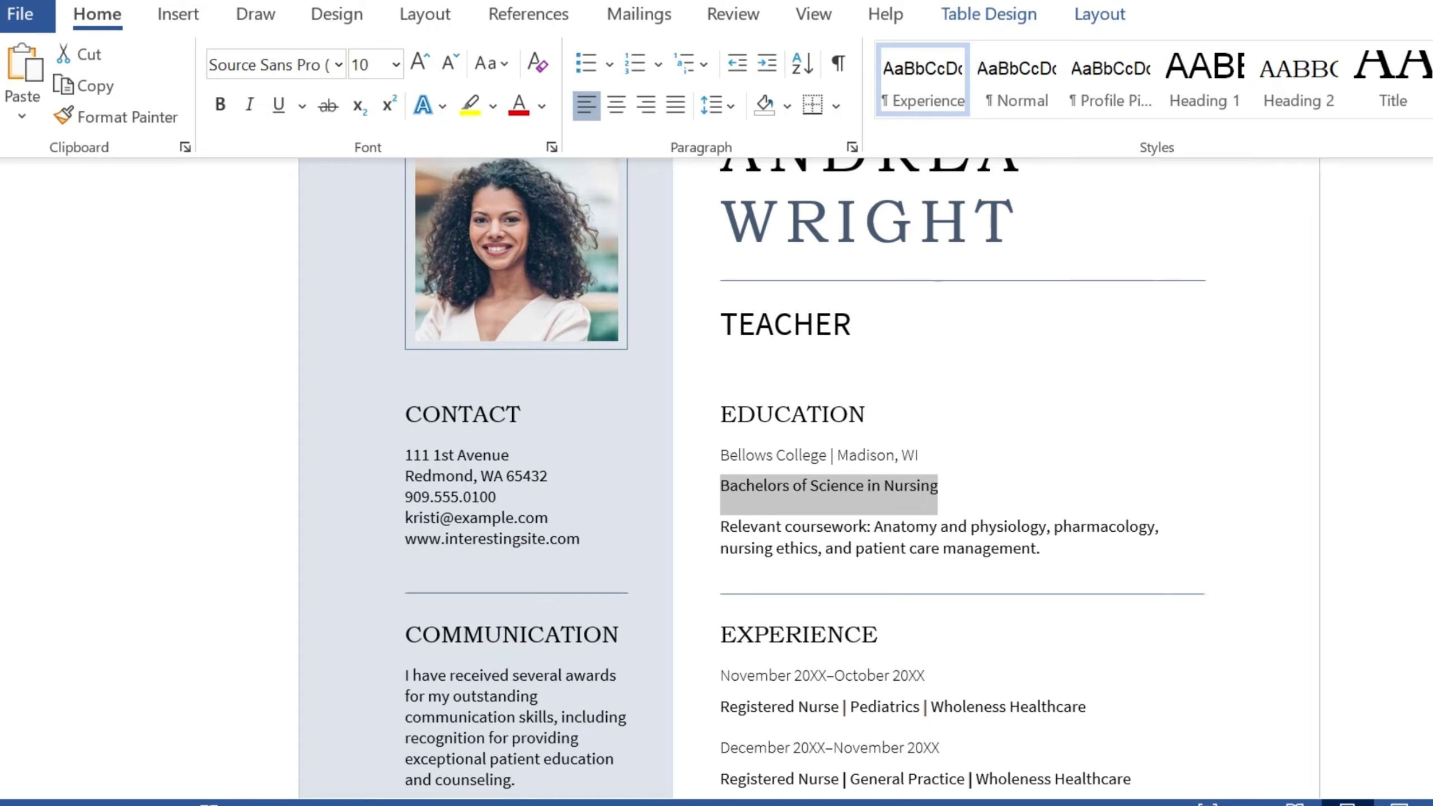
{"action": "triple_click", "coordinate": [829, 485]}
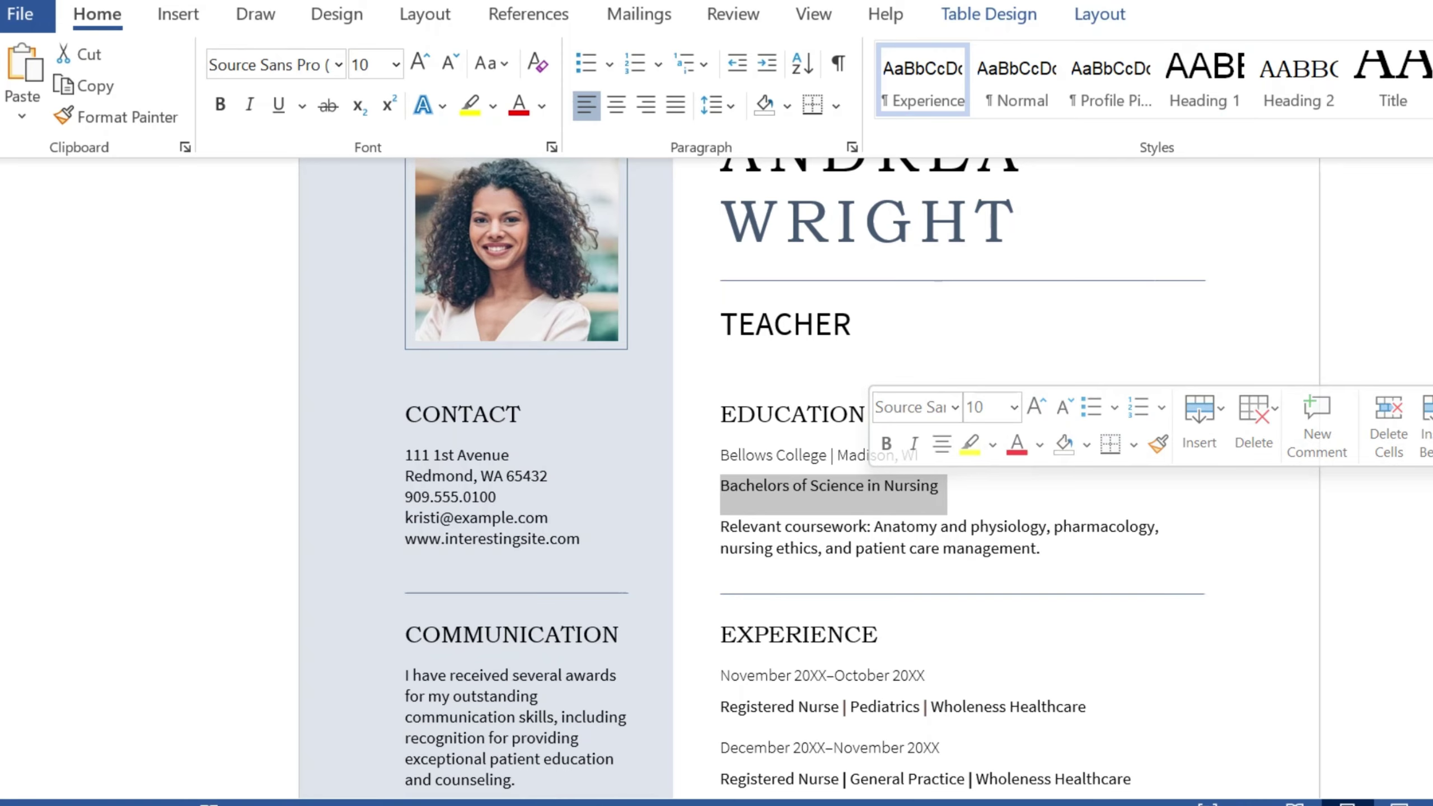
{"action": "type", "text": "B"}
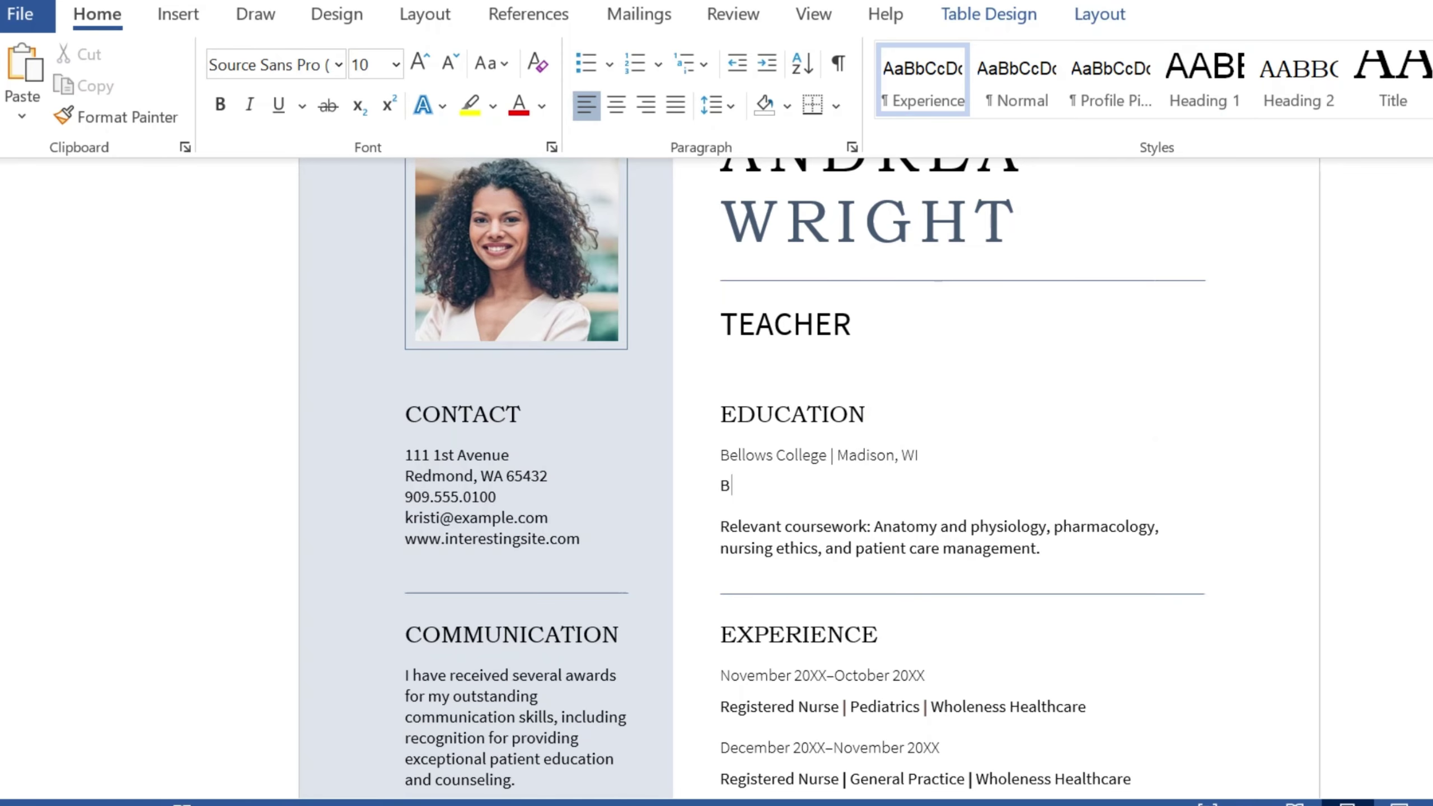
{"action": "type", "text": "Aachelor of a"}
{"action": "key", "text": "BackSpace"}
{"action": "type", "text": "ART"}
{"action": "key", "text": "BackSpace"}
{"action": "key", "text": "BackSpace"}
{"action": "type", "text": "rt"}
{"action": "key", "text": "BackSpace"}
{"action": "key", "text": "BackSpace"}
{"action": "type", "text": "rts Maj"}
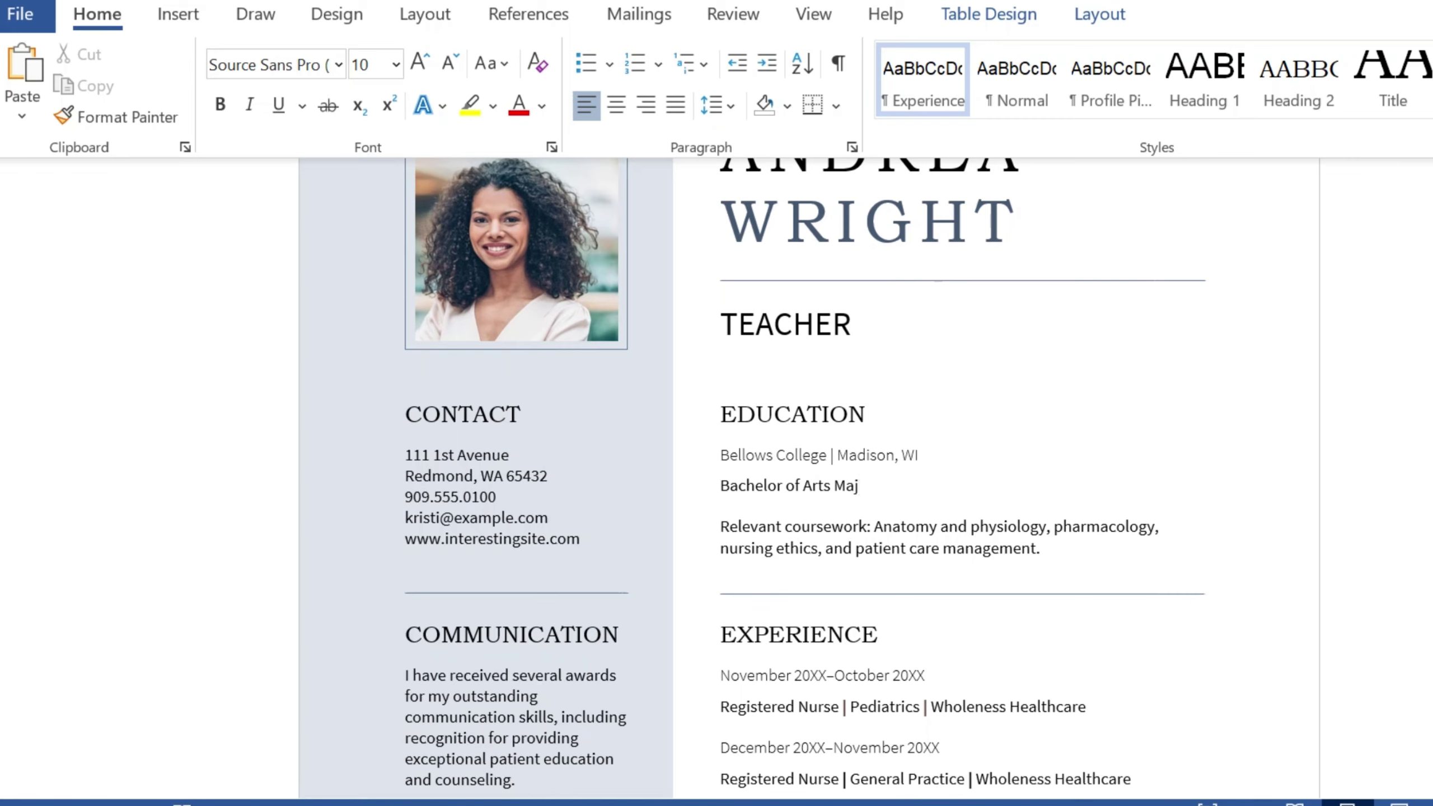
{"action": "type", "text": "or in"}
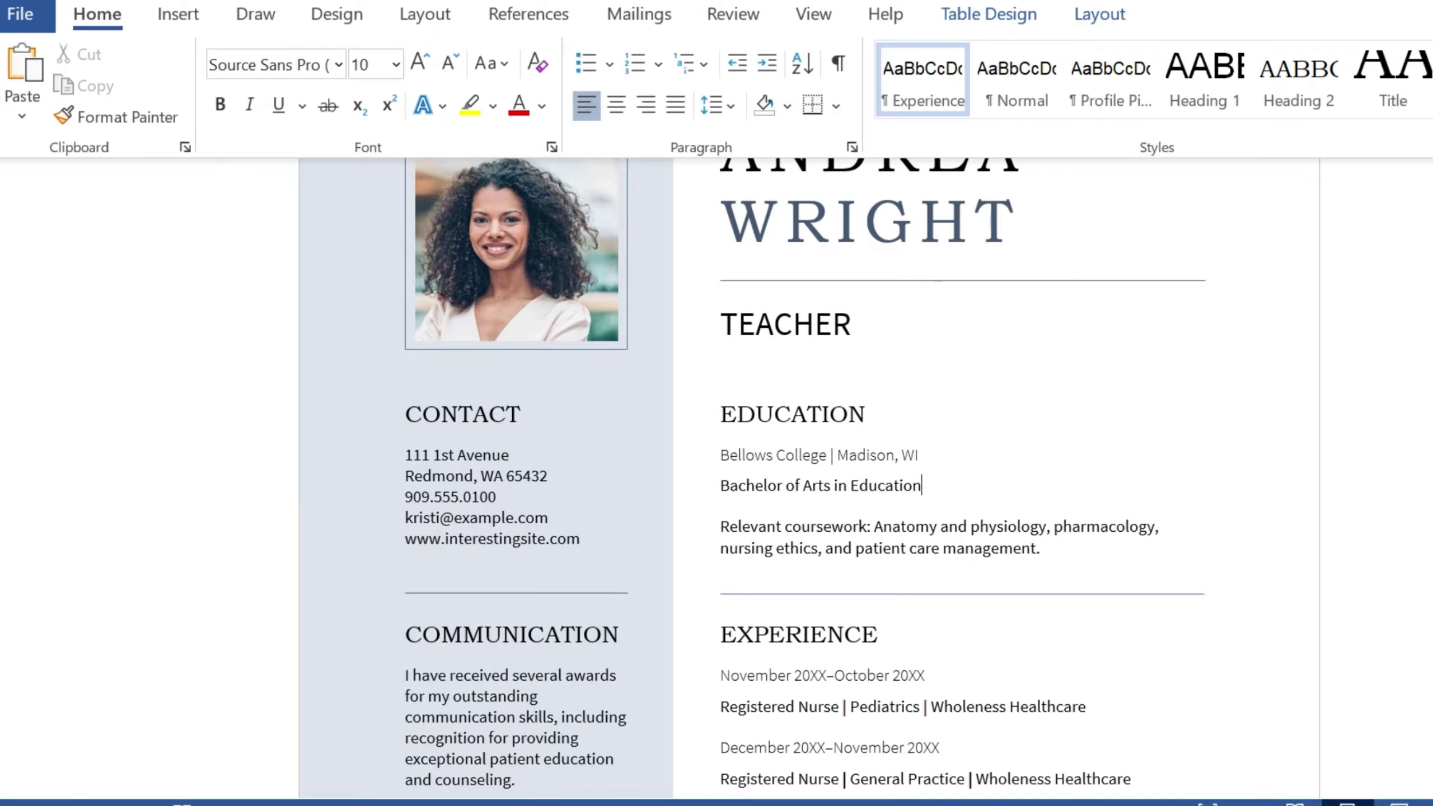
{"action": "left_click", "coordinate": [832, 324]}
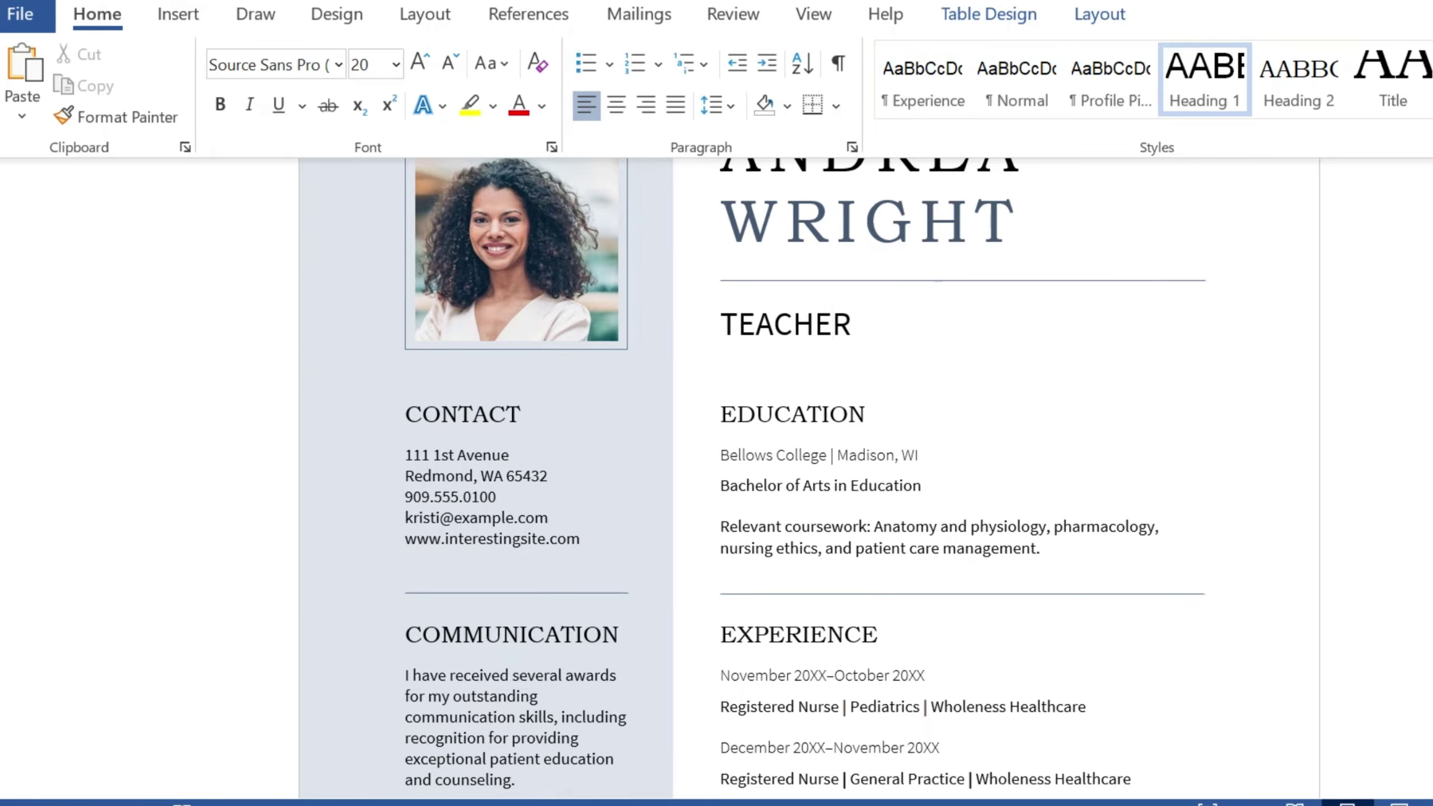
{"action": "scroll", "coordinate": [790, 451], "scroll_direction": "up", "scroll_amount": 1}
Step: Swap the profile photo for a new portrait image from this device
{"action": "triple_click", "coordinate": [880, 597]}
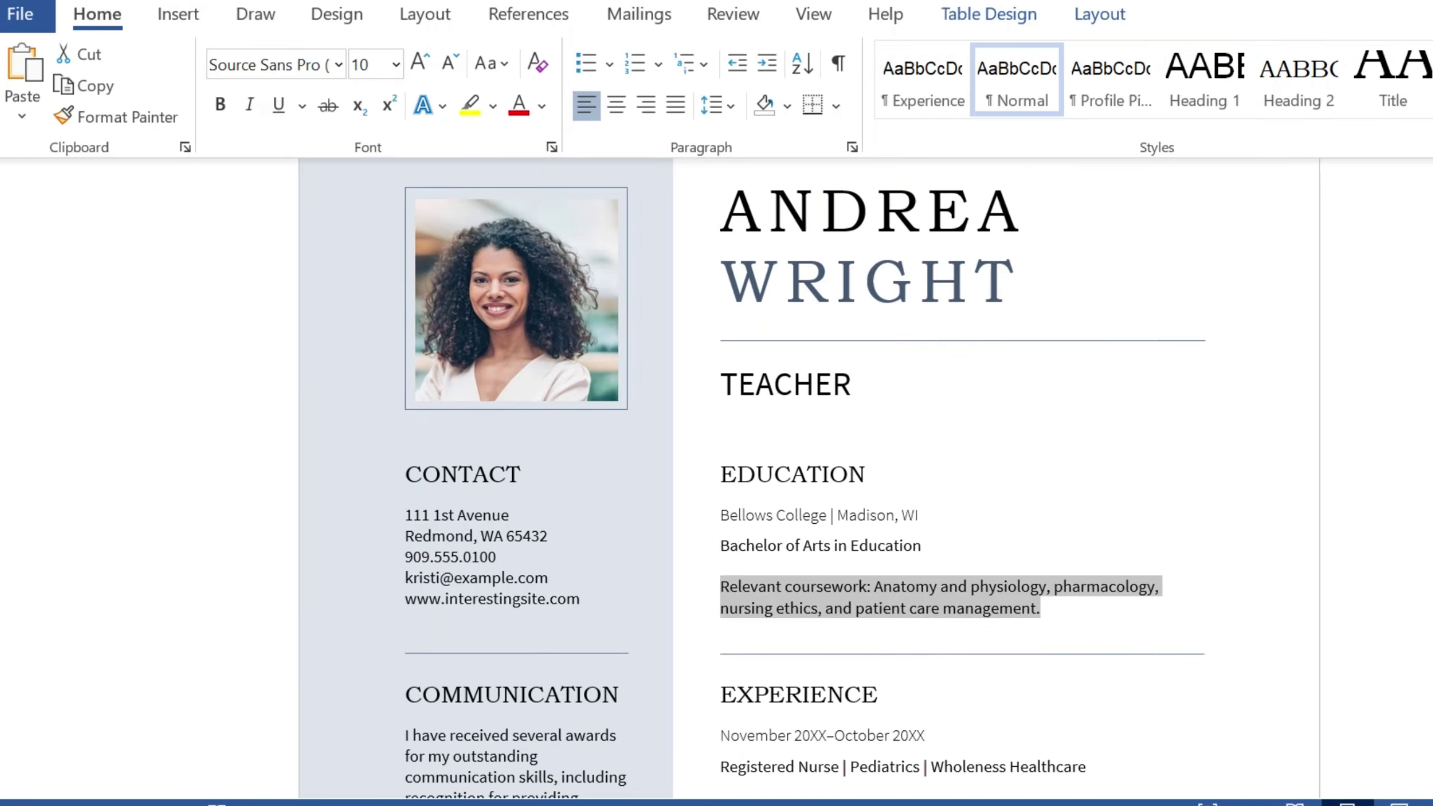
{"action": "left_click", "coordinate": [516, 299]}
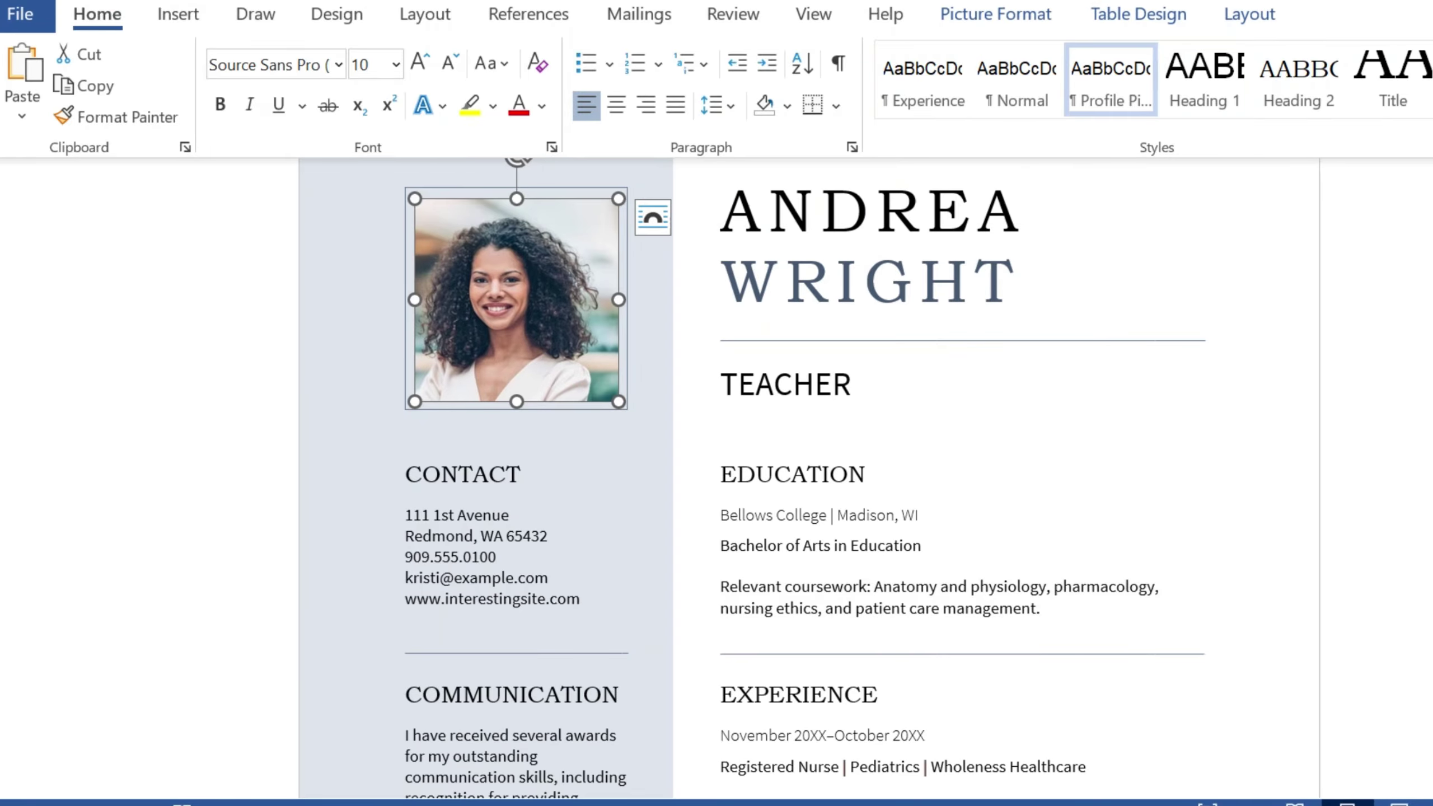
{"action": "scroll", "coordinate": [790, 479], "scroll_direction": "up", "scroll_amount": 1}
{"action": "scroll", "coordinate": [790, 480], "scroll_direction": "up", "scroll_amount": 1}
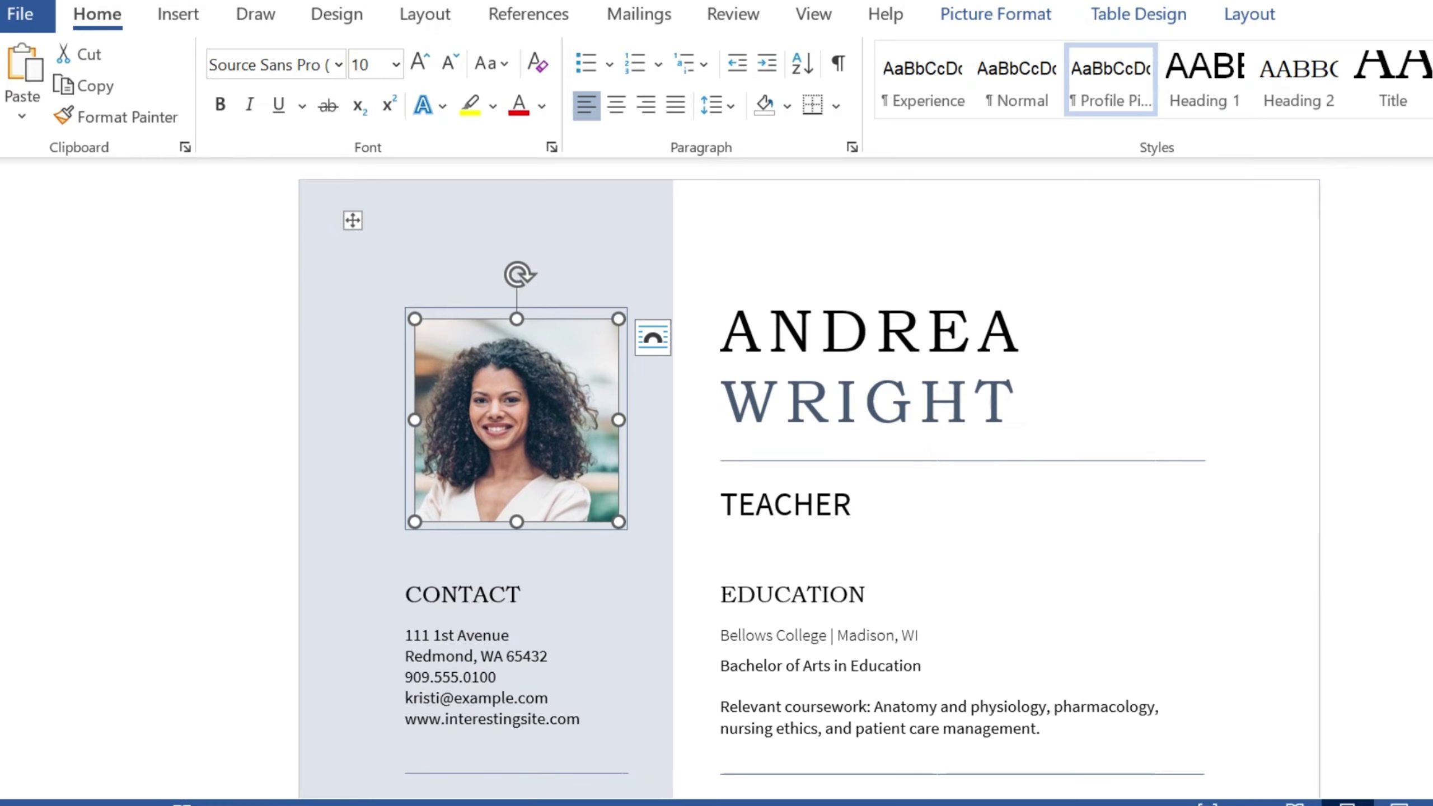
{"action": "right_click", "coordinate": [505, 395]}
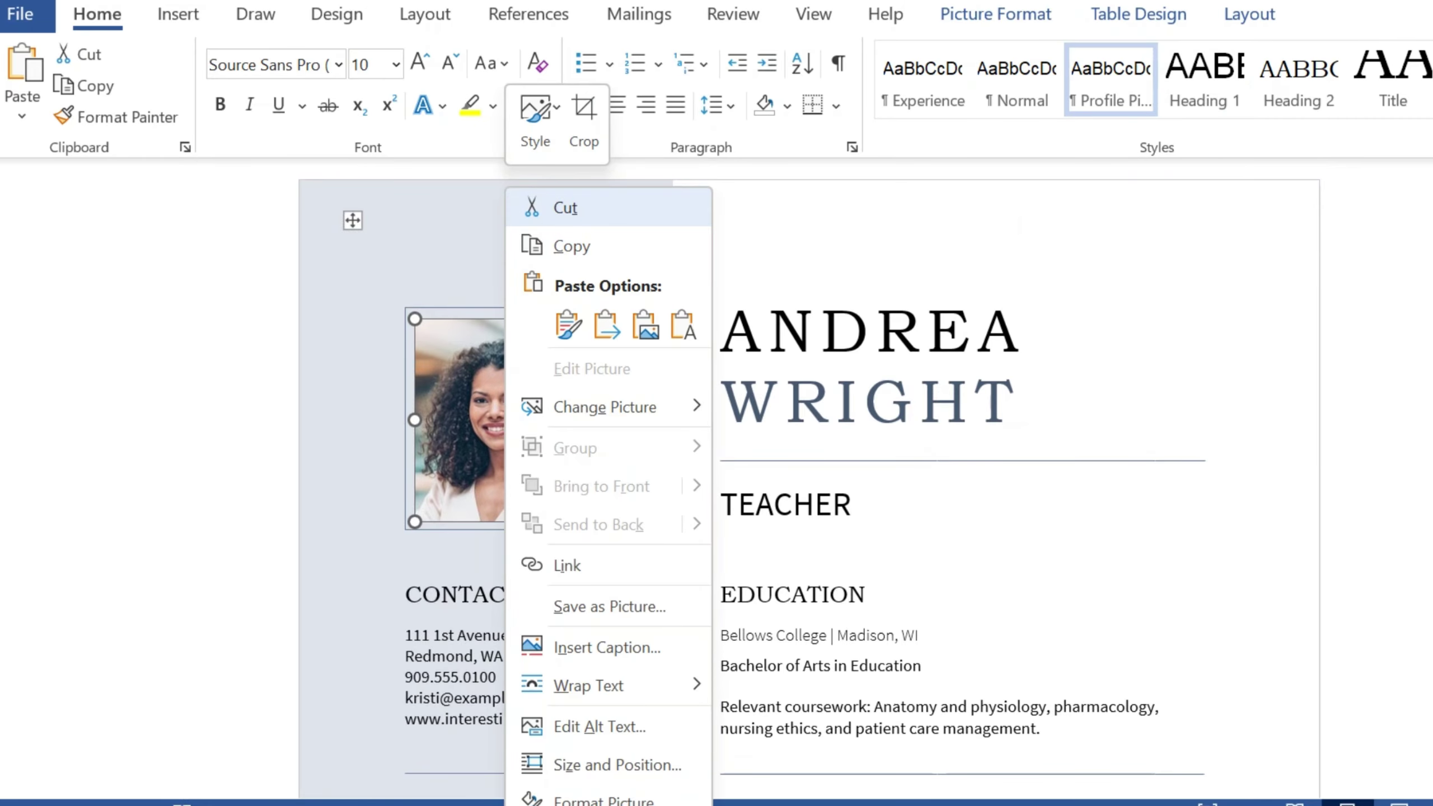
{"action": "mouse_move", "coordinate": [603, 407]}
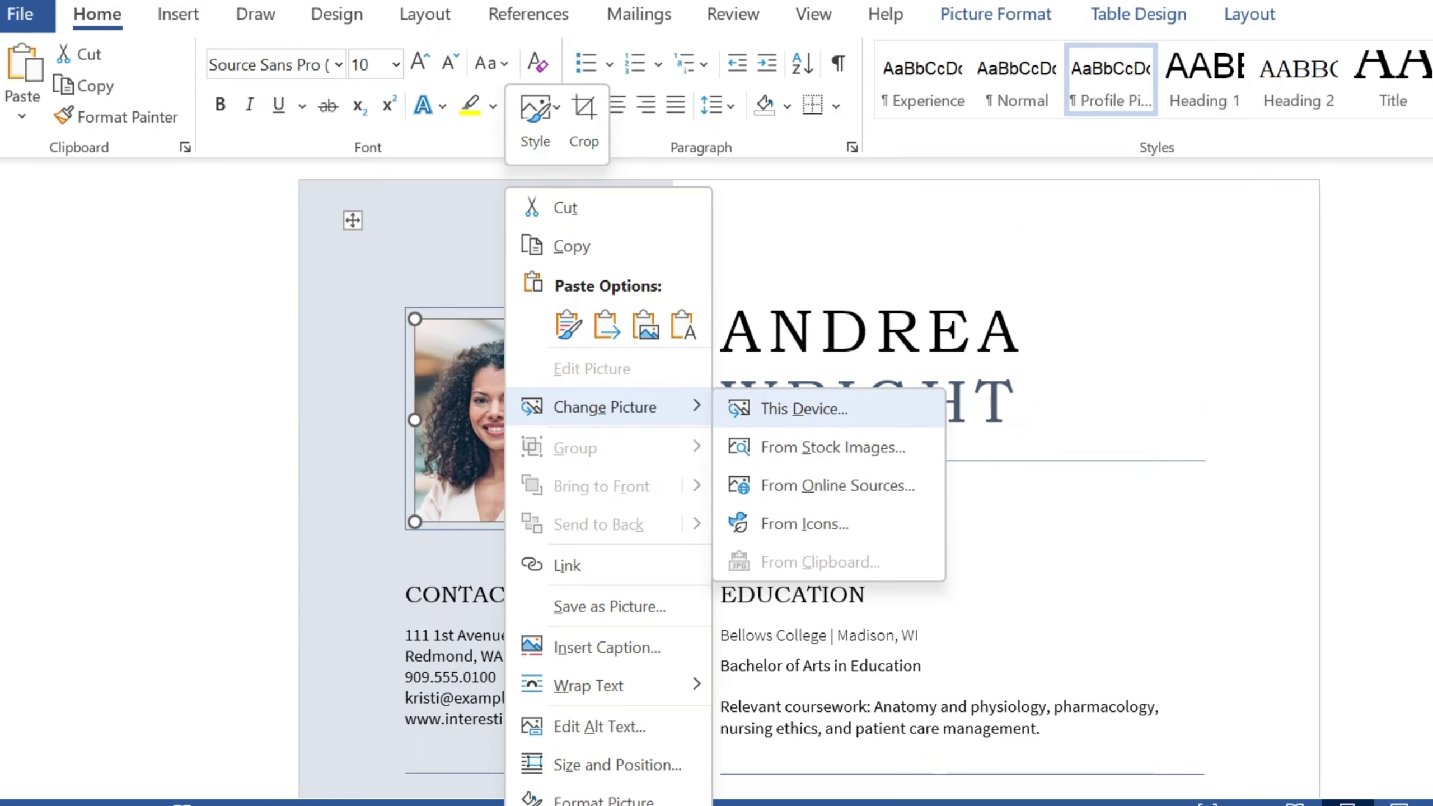
{"action": "left_click", "coordinate": [804, 409]}
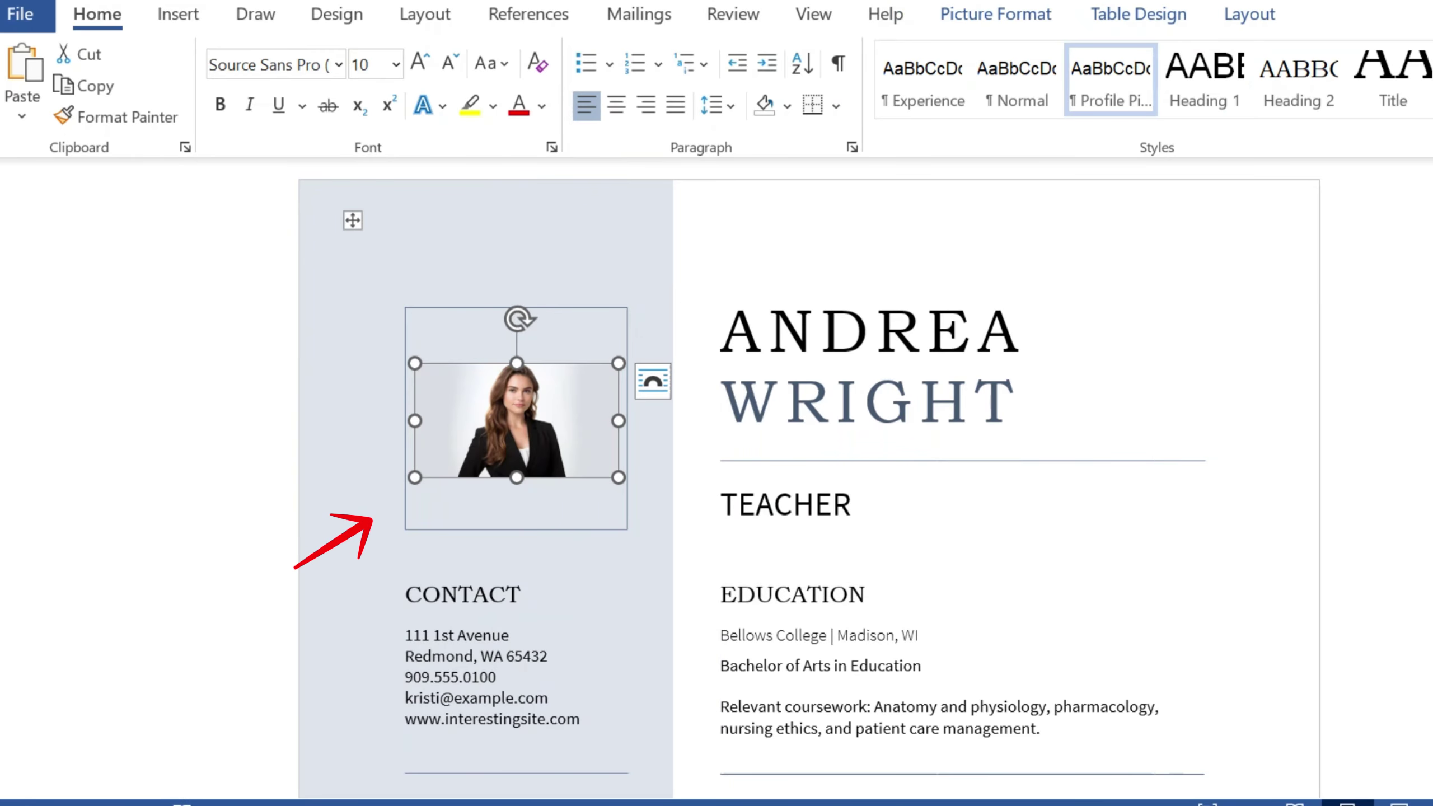
Step: Stretch the new portrait taller and wider to fill the frame, with square text wrapping
{"action": "left_click_drag", "start_coordinate": [517, 478], "coordinate": [516, 530]}
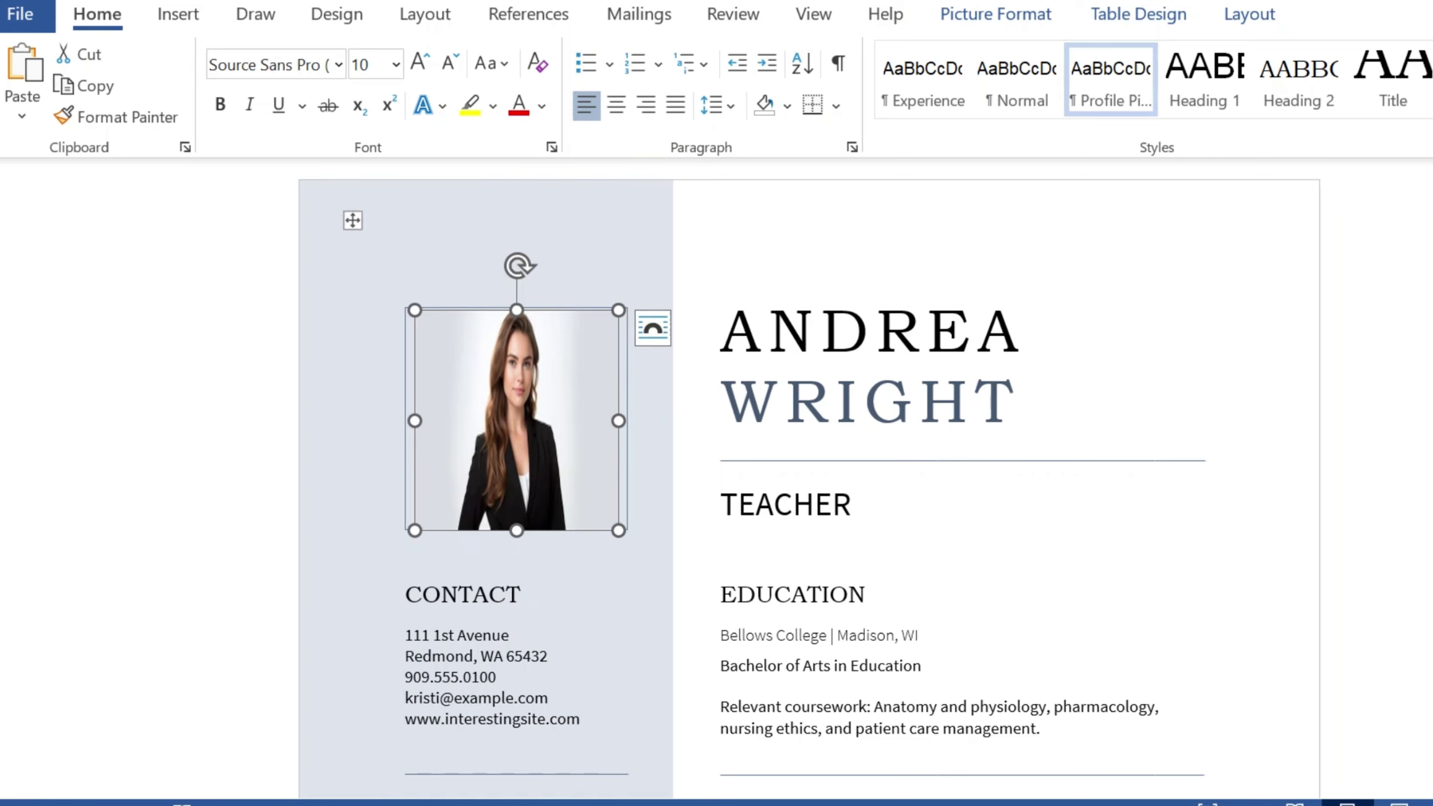
{"action": "left_click_drag", "start_coordinate": [619, 420], "coordinate": [634, 421]}
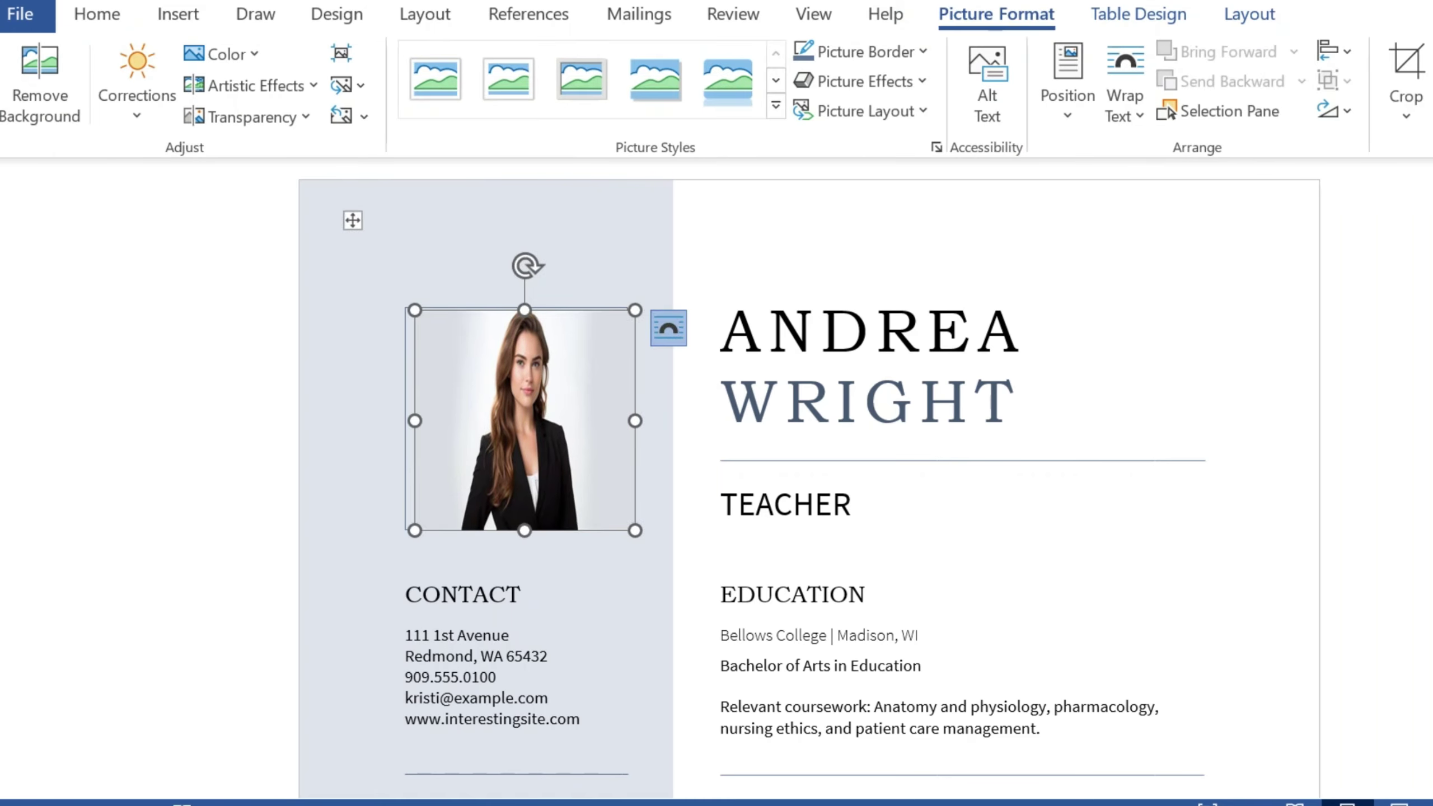
{"action": "left_click", "coordinate": [667, 327]}
{"action": "left_click", "coordinate": [796, 521]}
Step: Drag the portrait up and slightly left toward its photo frame
{"action": "left_click_drag", "start_coordinate": [572, 420], "coordinate": [564, 363]}
{"action": "right_click", "coordinate": [565, 363]}
{"action": "key", "text": "Escape"}
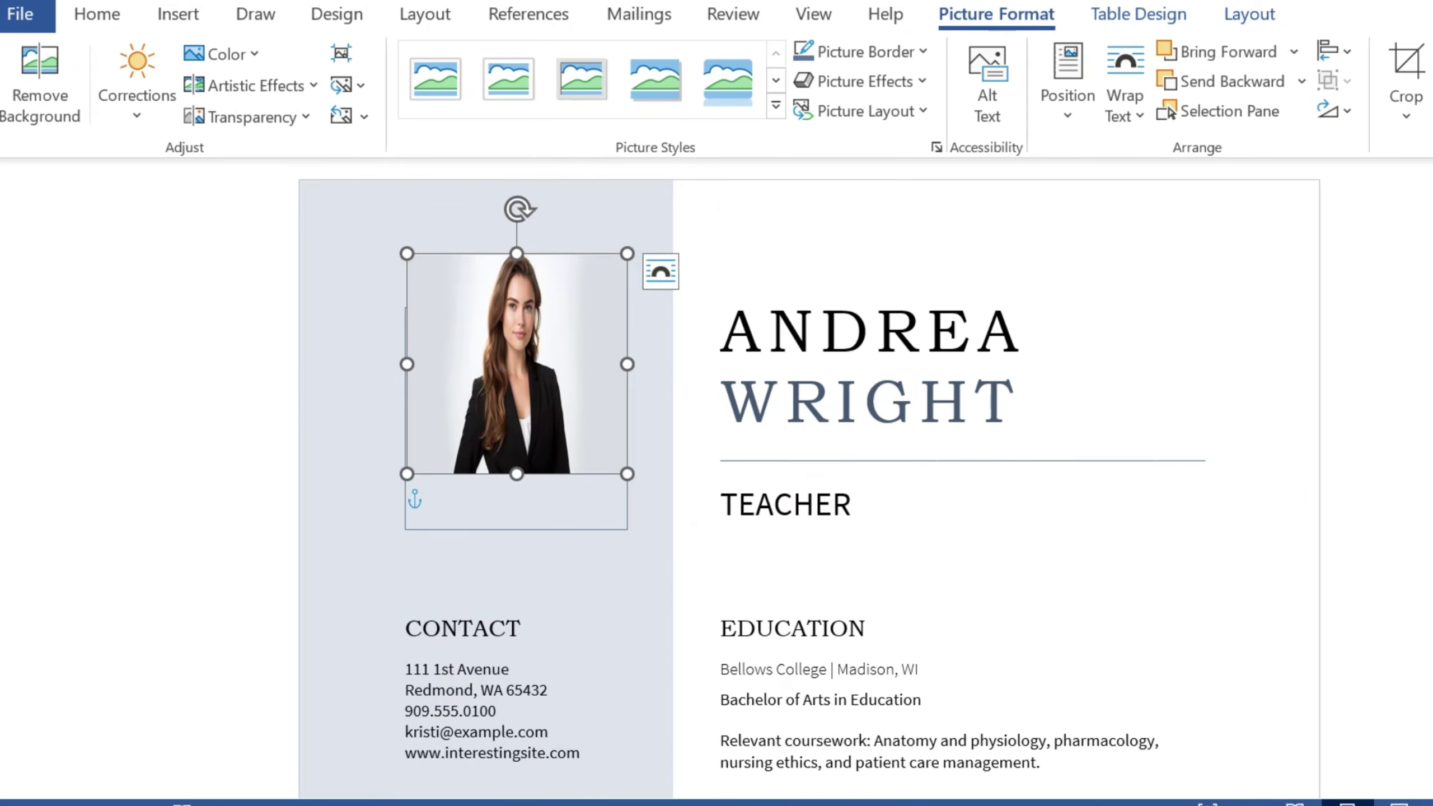
{"action": "left_click", "coordinate": [684, 415]}
{"action": "right_click", "coordinate": [598, 360]}
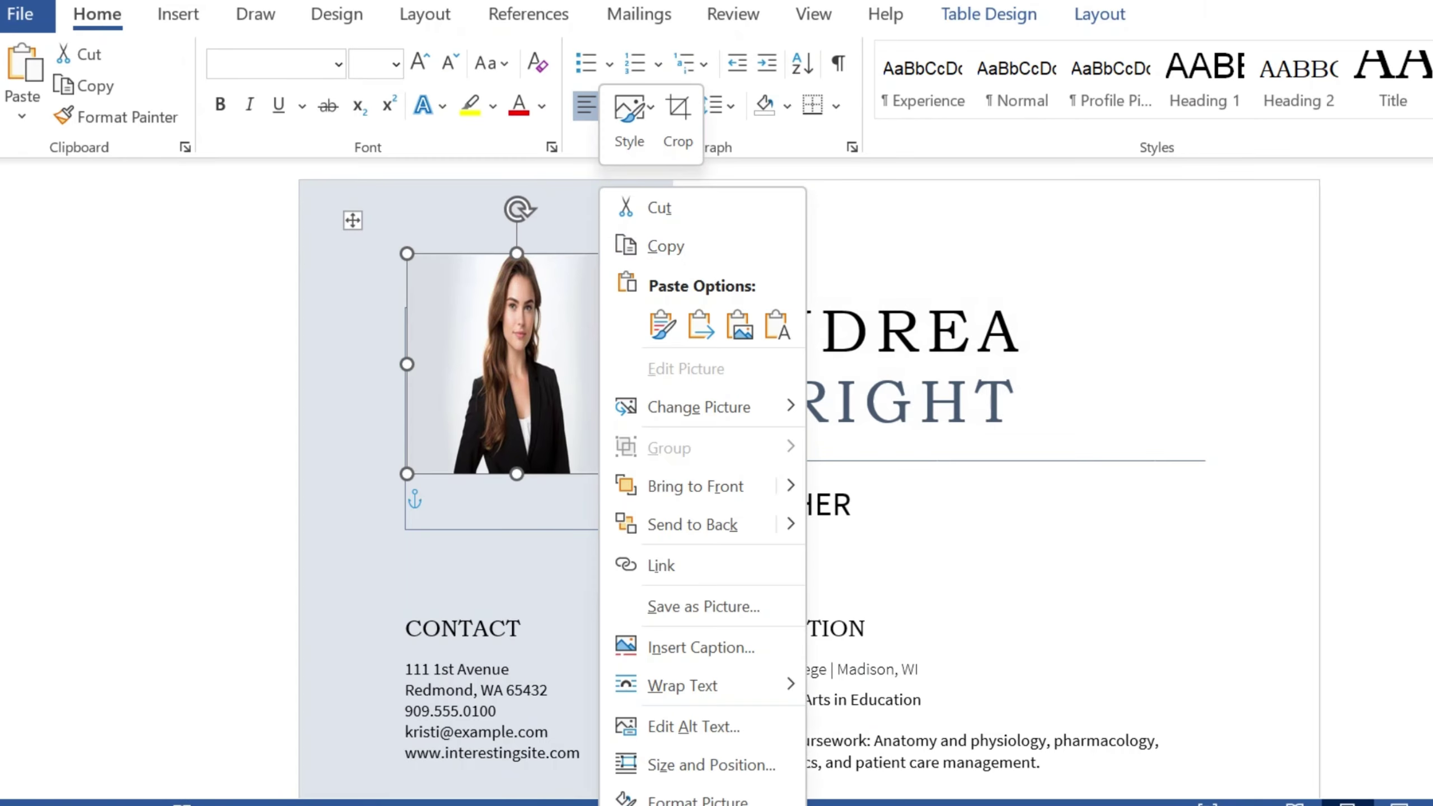
{"action": "key", "text": "Escape"}
{"action": "right_click", "coordinate": [552, 361]}
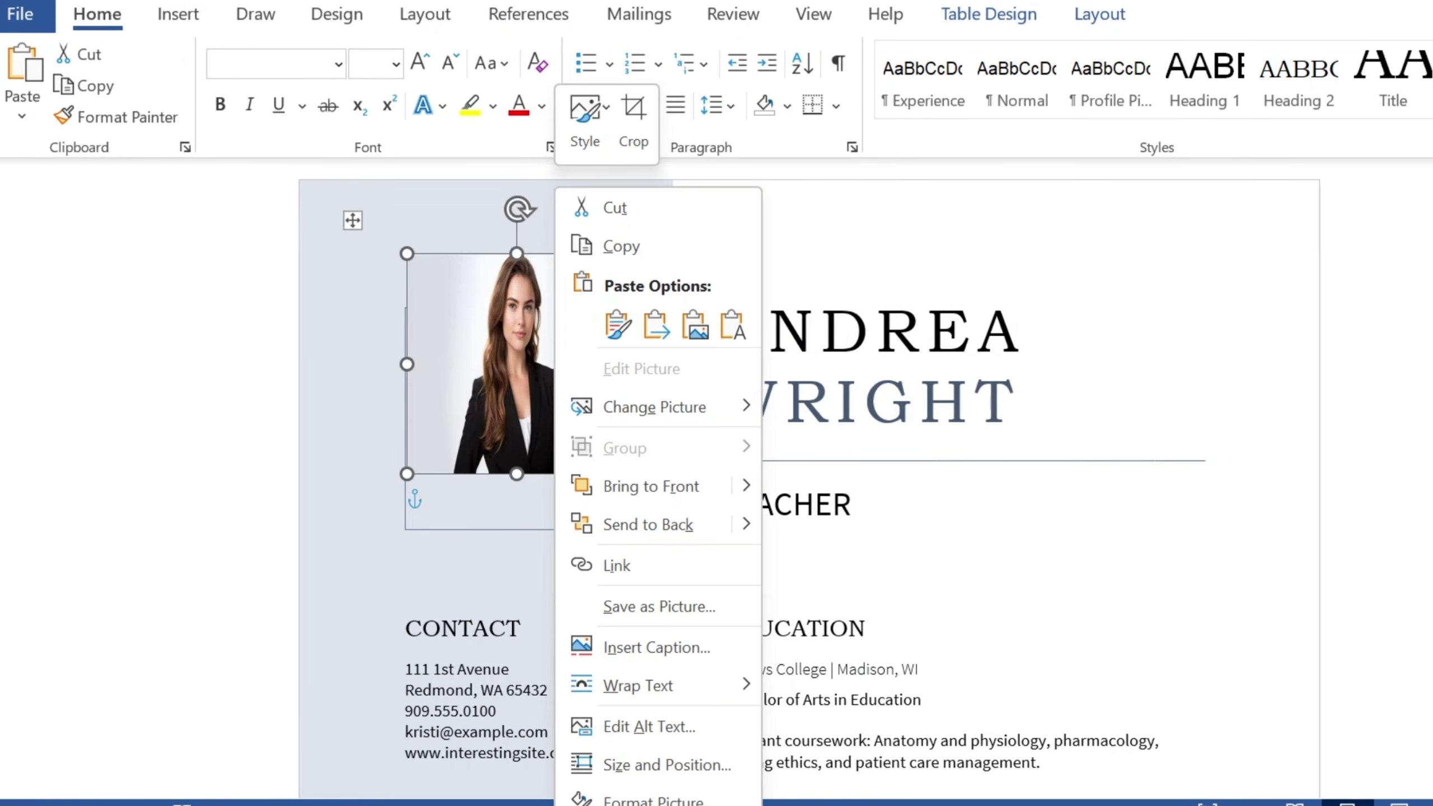
{"action": "left_click", "coordinate": [539, 361]}
Step: Set the portrait's wrapping to In Front of Text and align it within its frame
{"action": "left_click", "coordinate": [660, 272]}
{"action": "left_click", "coordinate": [731, 465]}
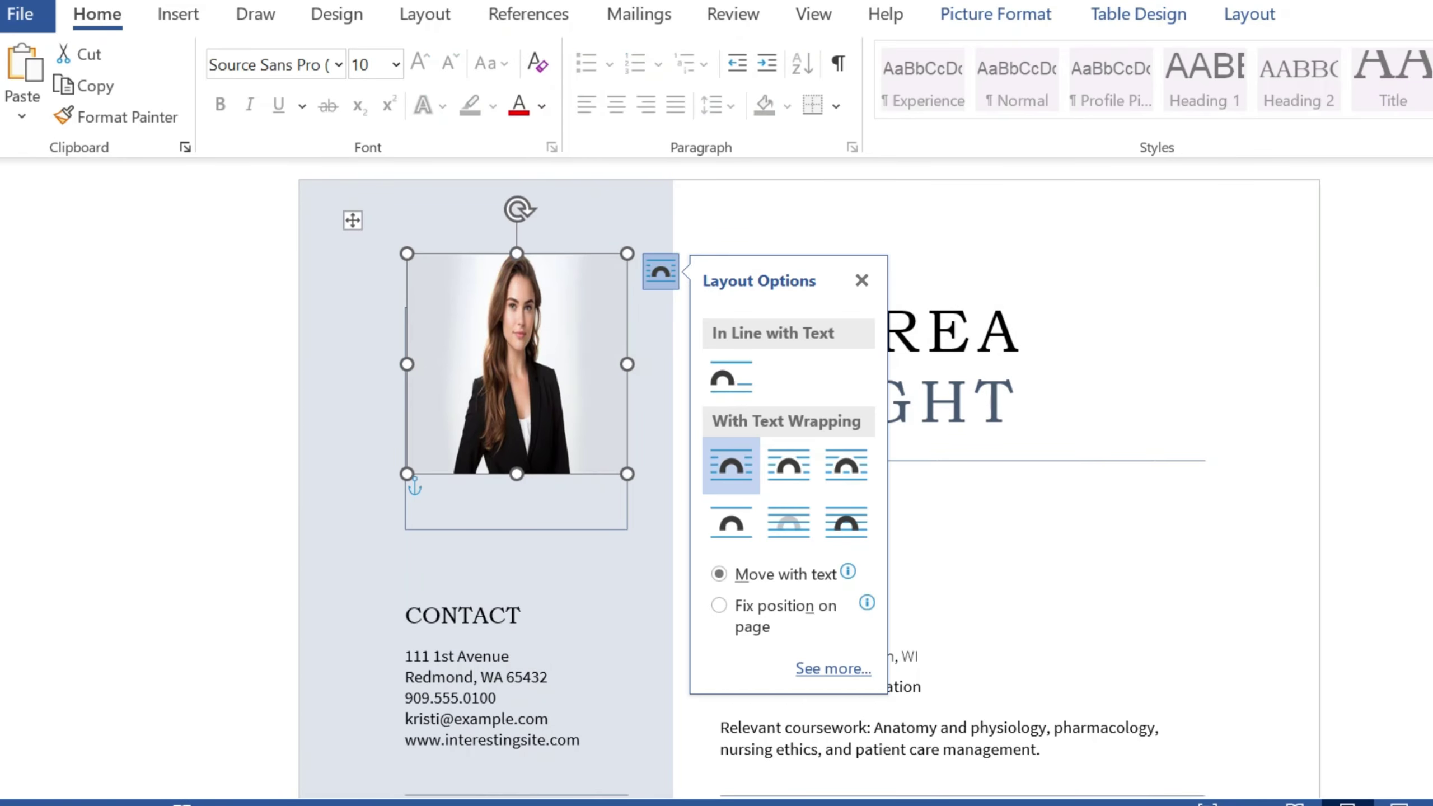
{"action": "left_click", "coordinate": [660, 272]}
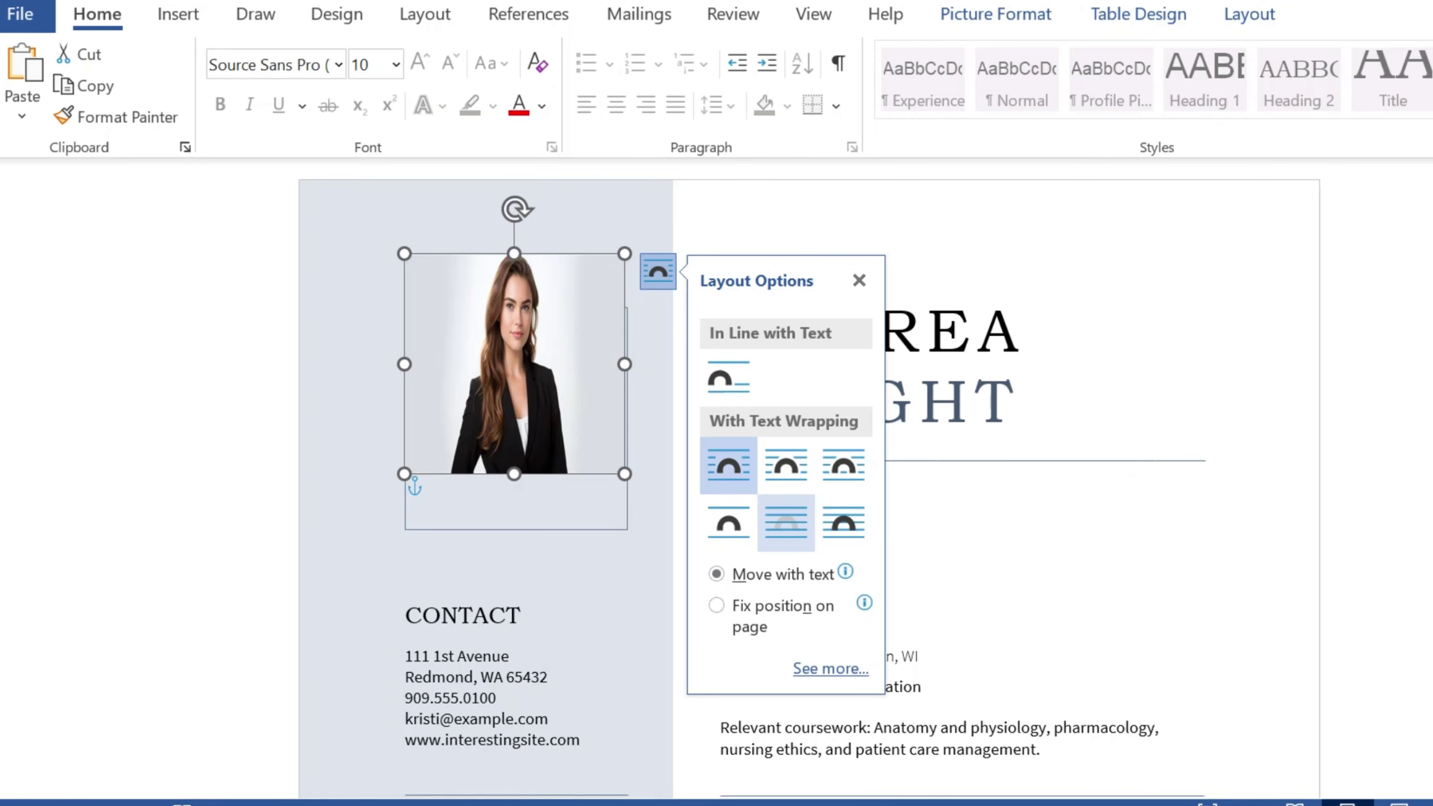
{"action": "left_click", "coordinate": [844, 522]}
{"action": "key", "text": "Escape"}
{"action": "left_click_drag", "start_coordinate": [516, 417], "coordinate": [513, 419]}
{"action": "left_click", "coordinate": [1257, 270]}
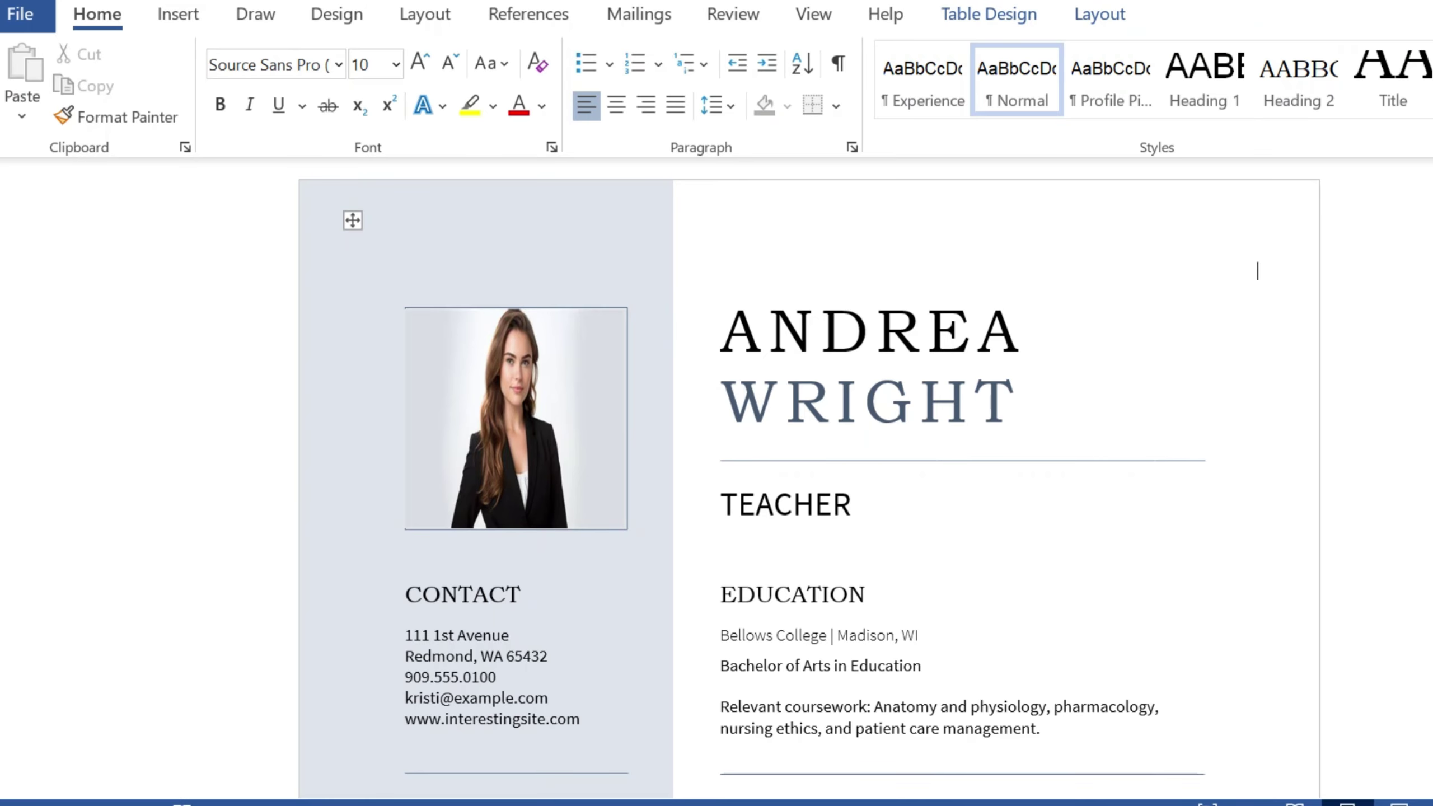
Step: Replace the old contact e-mail line with the new e-mail address
{"action": "scroll", "coordinate": [809, 479], "scroll_direction": "down", "scroll_amount": 1}
{"action": "scroll", "coordinate": [809, 479], "scroll_direction": "down", "scroll_amount": 2}
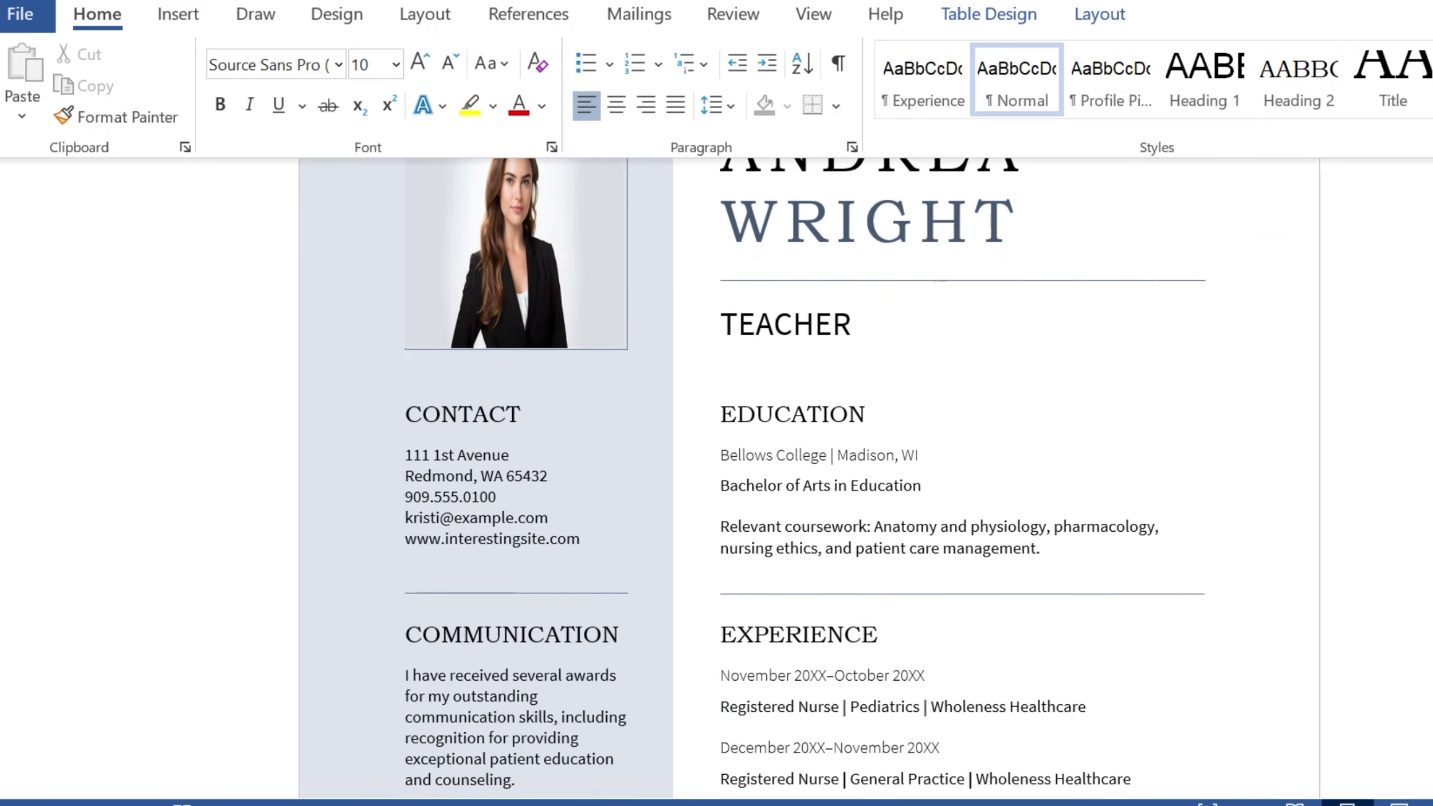
{"action": "left_click_drag", "start_coordinate": [405, 455], "coordinate": [509, 455]}
{"action": "left_click_drag", "start_coordinate": [405, 476], "coordinate": [547, 476]}
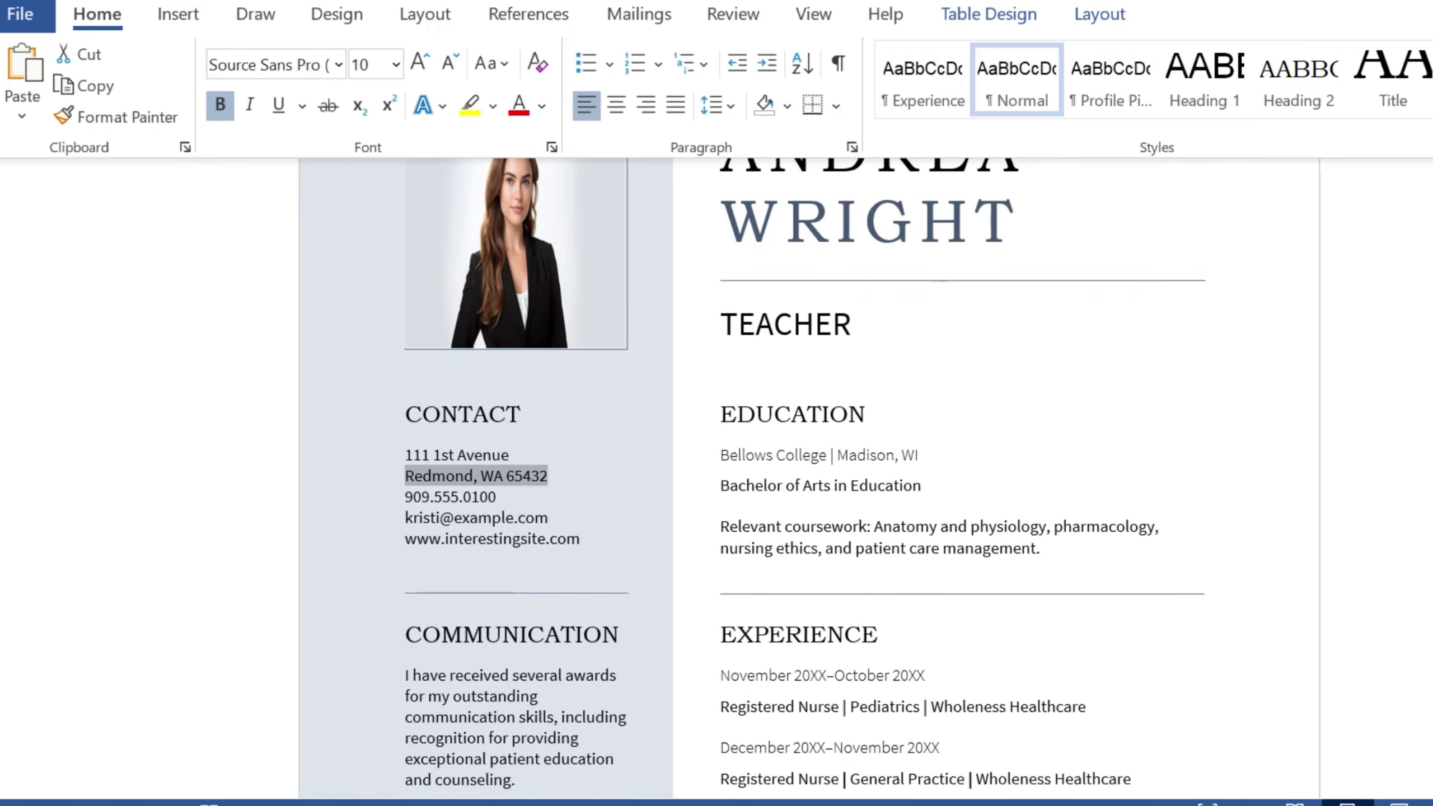
{"action": "left_click_drag", "start_coordinate": [405, 517], "coordinate": [547, 517]}
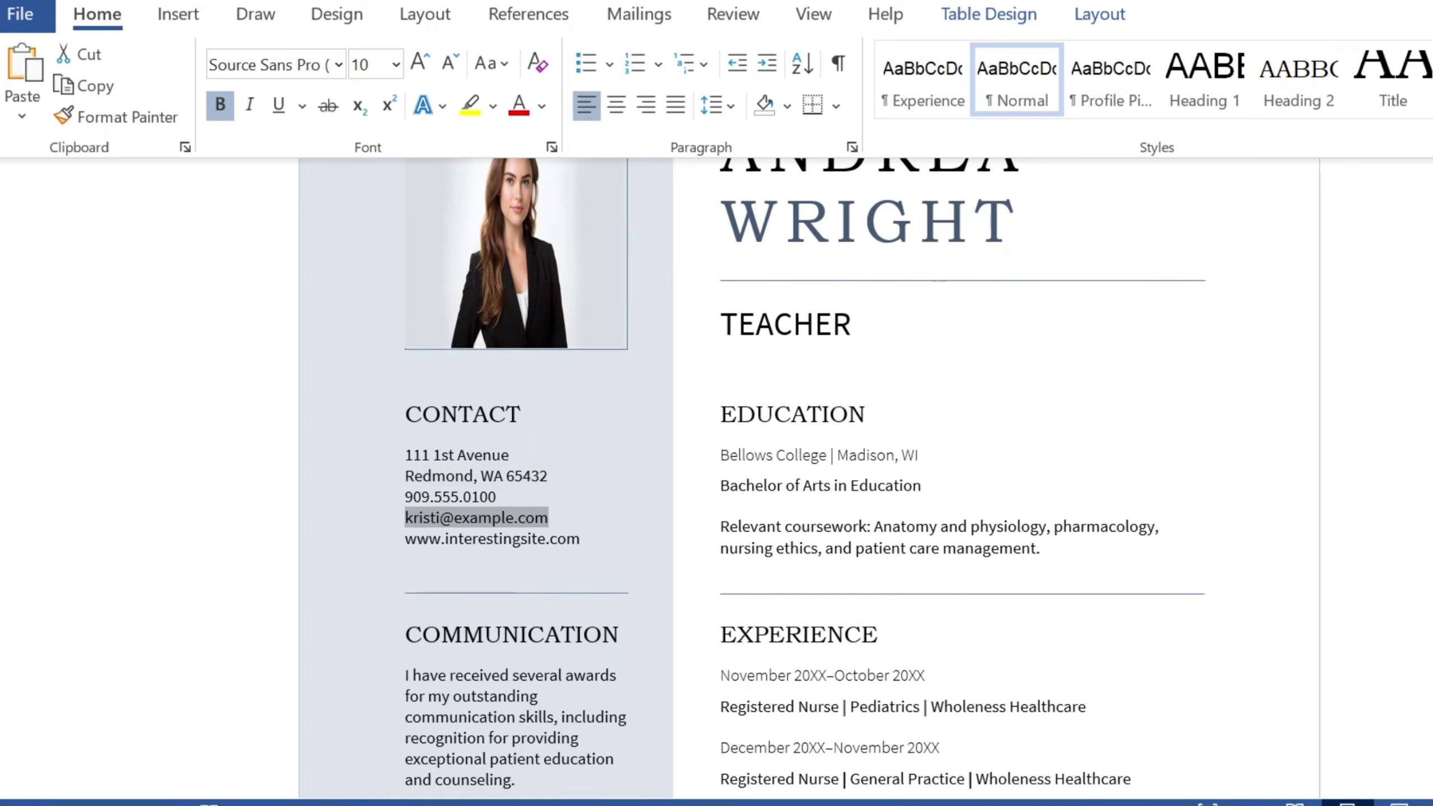
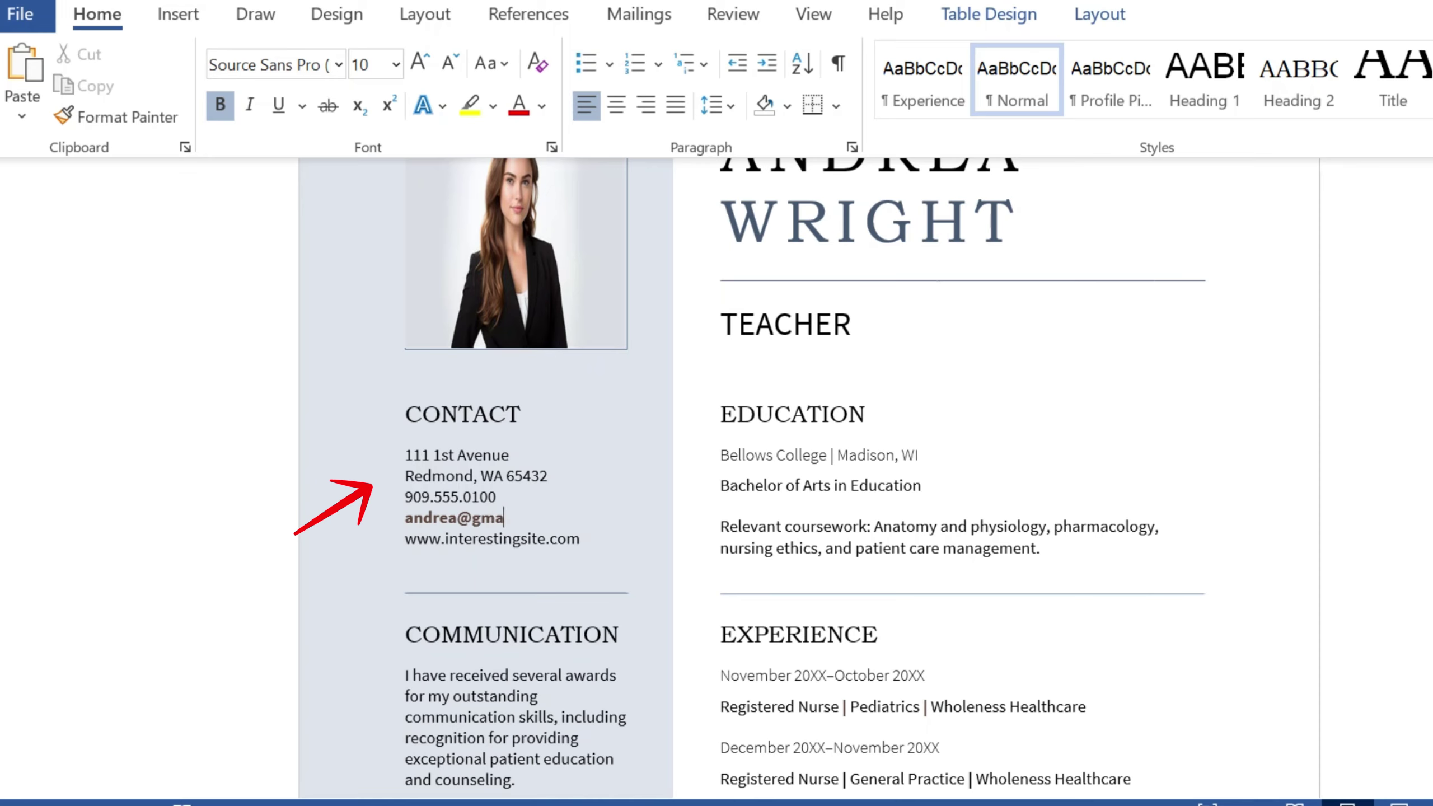
{"action": "key", "text": "Down"}
{"action": "key", "text": "Home"}
{"action": "key", "text": "shift+End"}
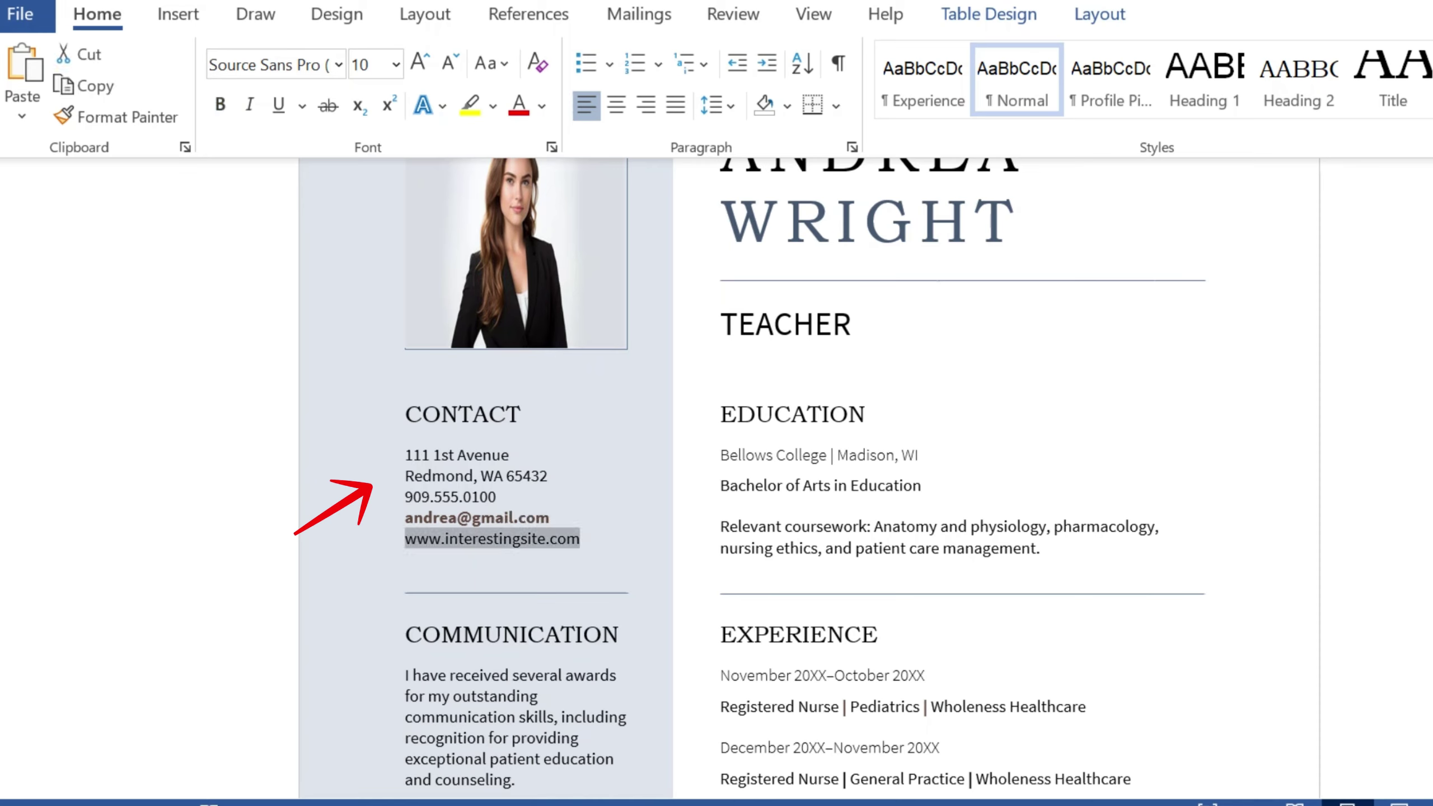
{"action": "type", "text": "www.my"}
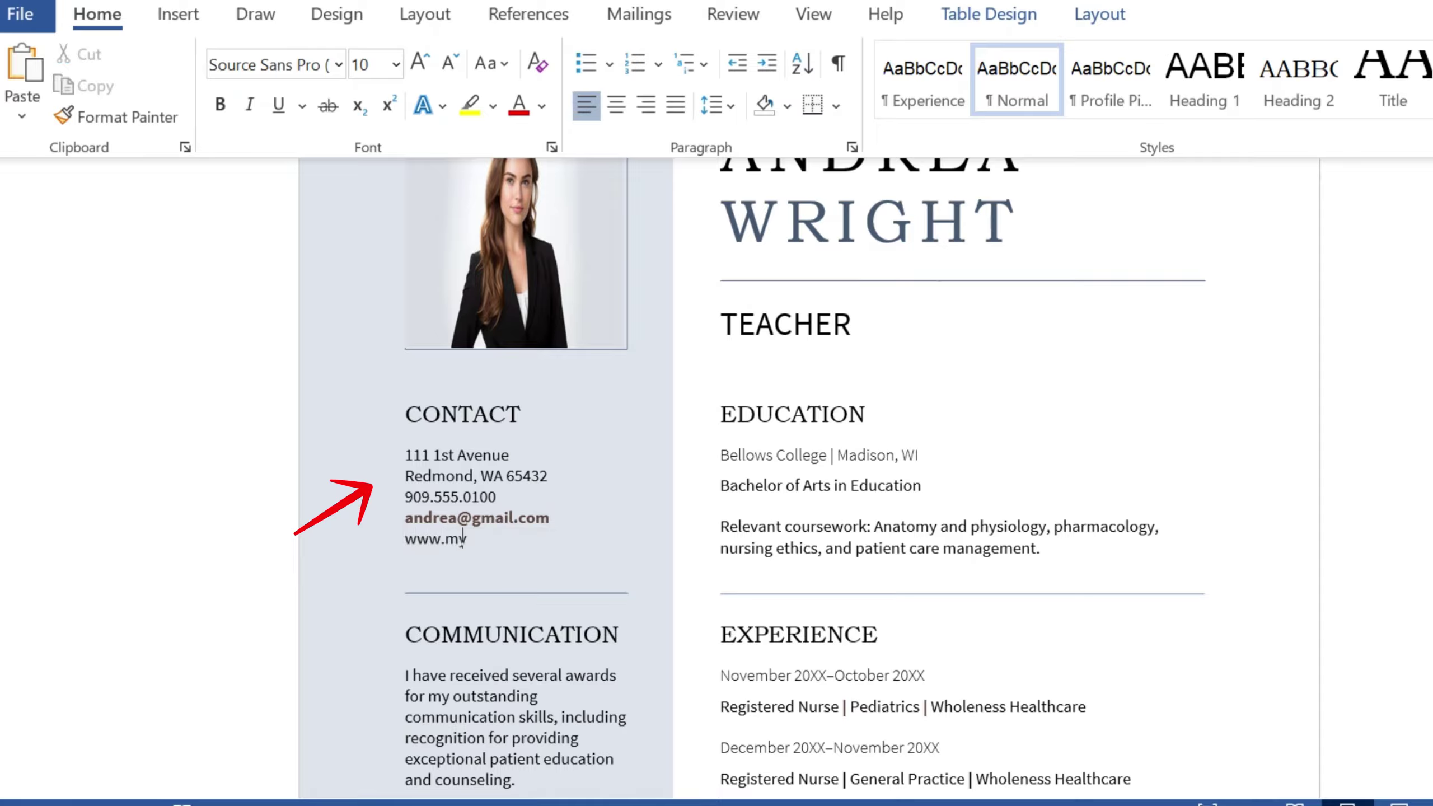
{"action": "type", "text": "profile.com"}
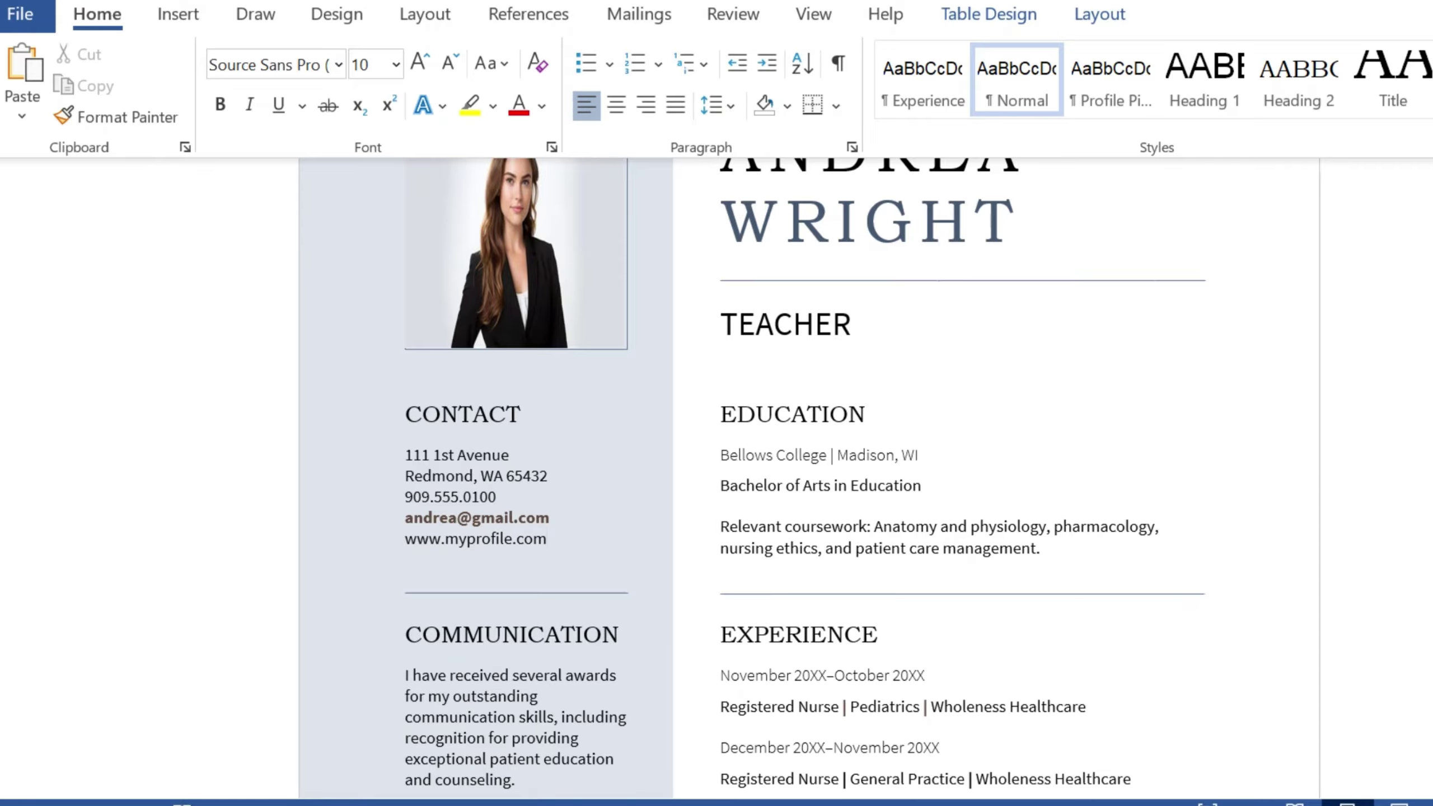
{"action": "scroll", "coordinate": [806, 480], "scroll_direction": "down", "scroll_amount": 5}
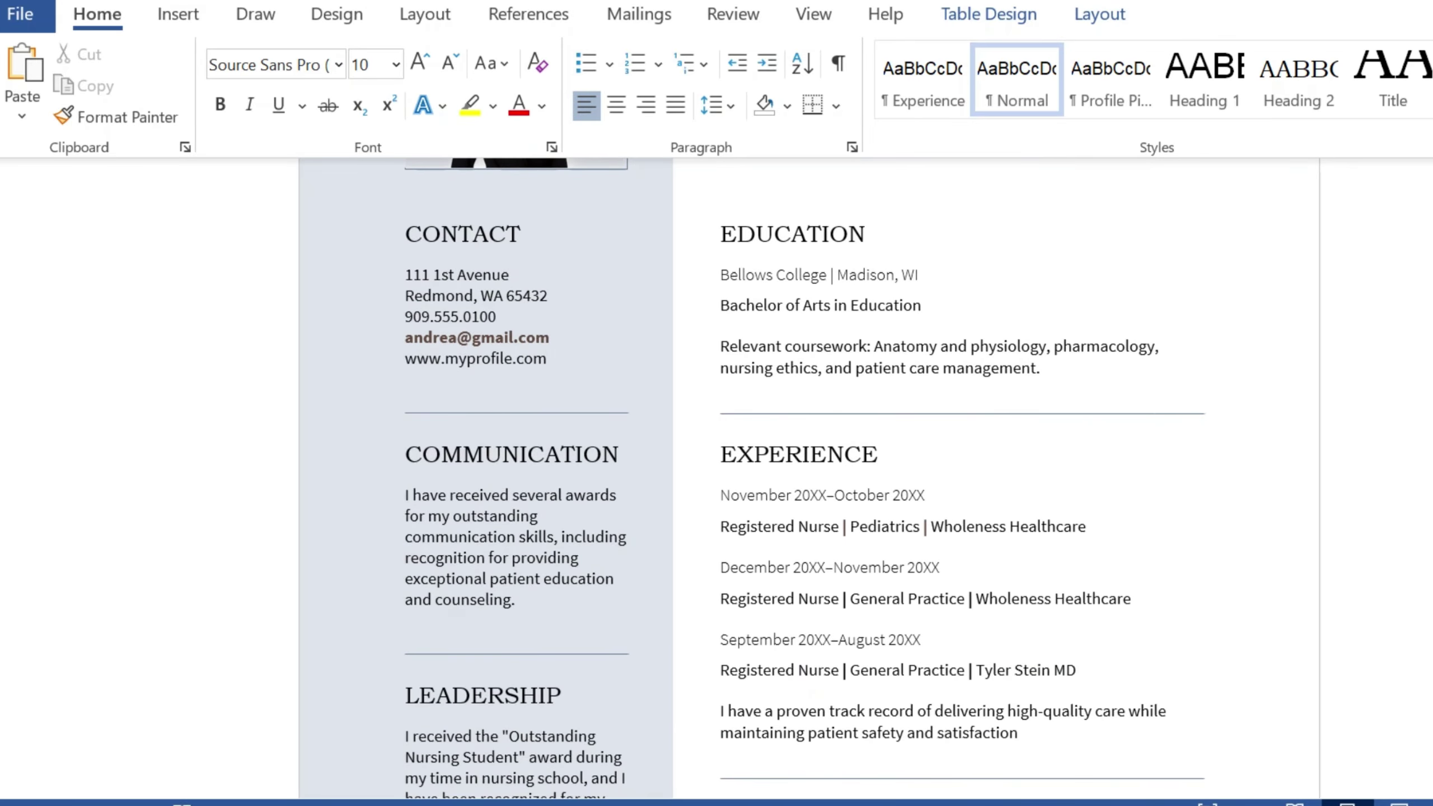
{"action": "scroll", "coordinate": [807, 480], "scroll_direction": "down", "scroll_amount": 2}
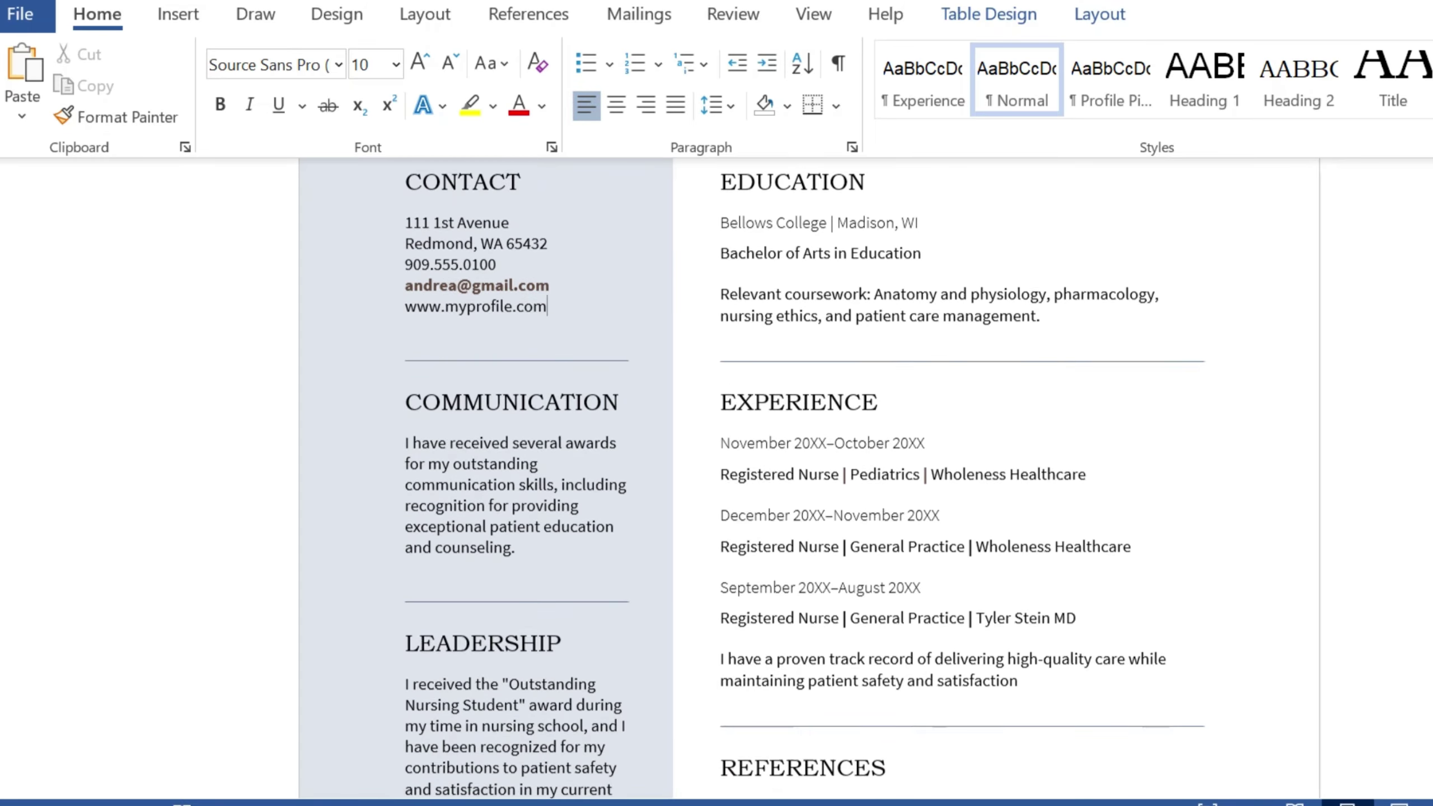
Step: Select and review the first Experience entry's date line and the nursing job lines
{"action": "left_click_drag", "start_coordinate": [720, 435], "coordinate": [923, 435]}
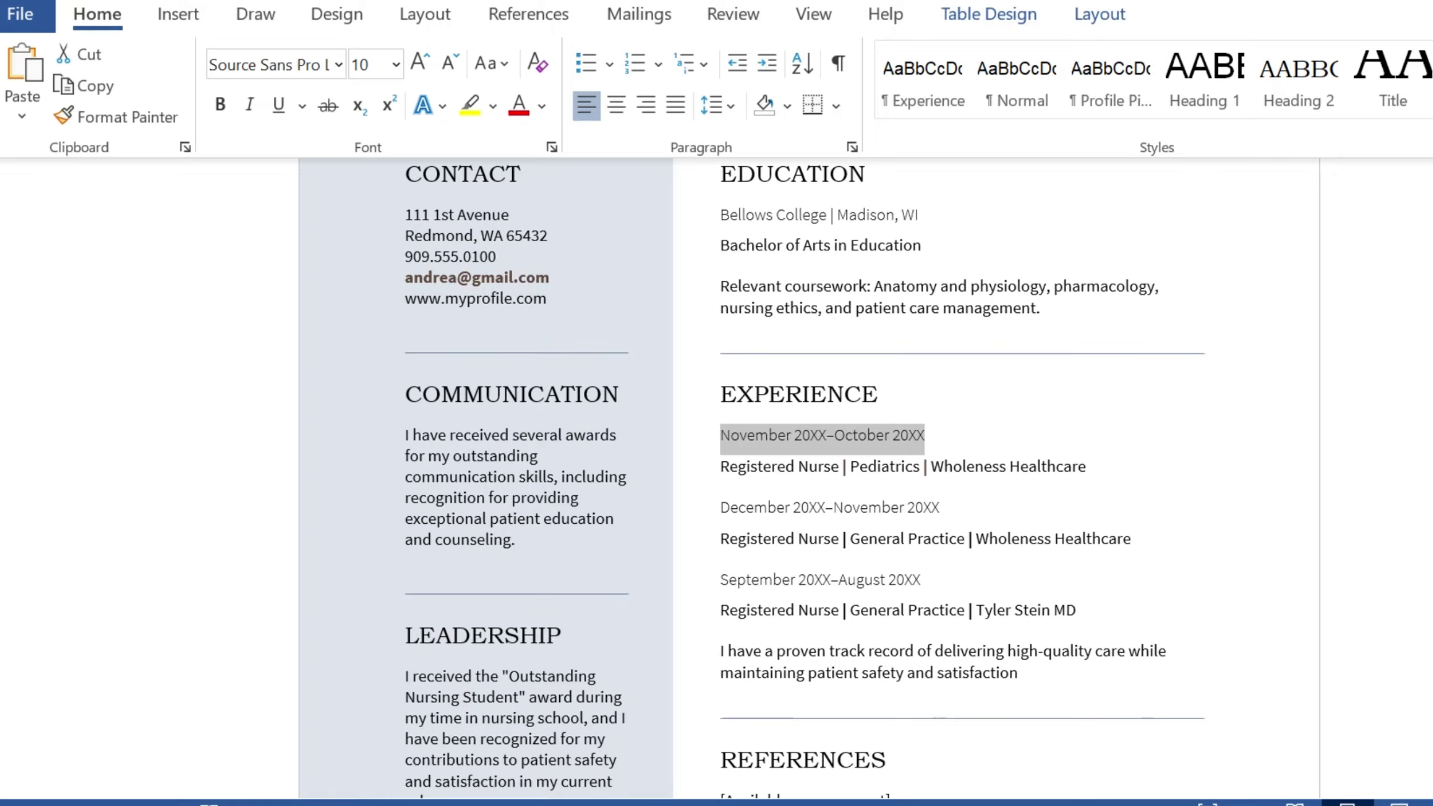
{"action": "left_click_drag", "start_coordinate": [720, 466], "coordinate": [1085, 466]}
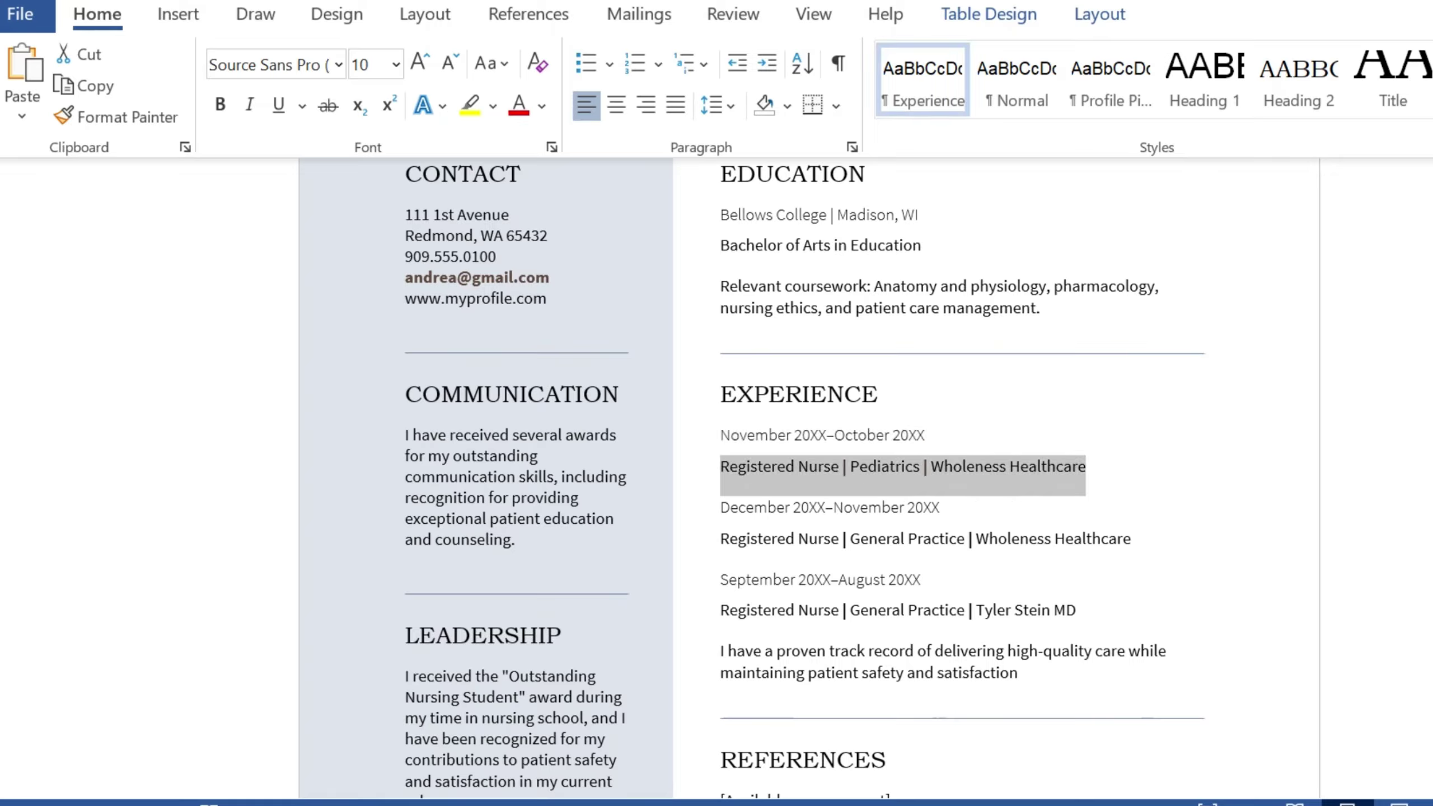
{"action": "left_click_drag", "start_coordinate": [720, 539], "coordinate": [1130, 539]}
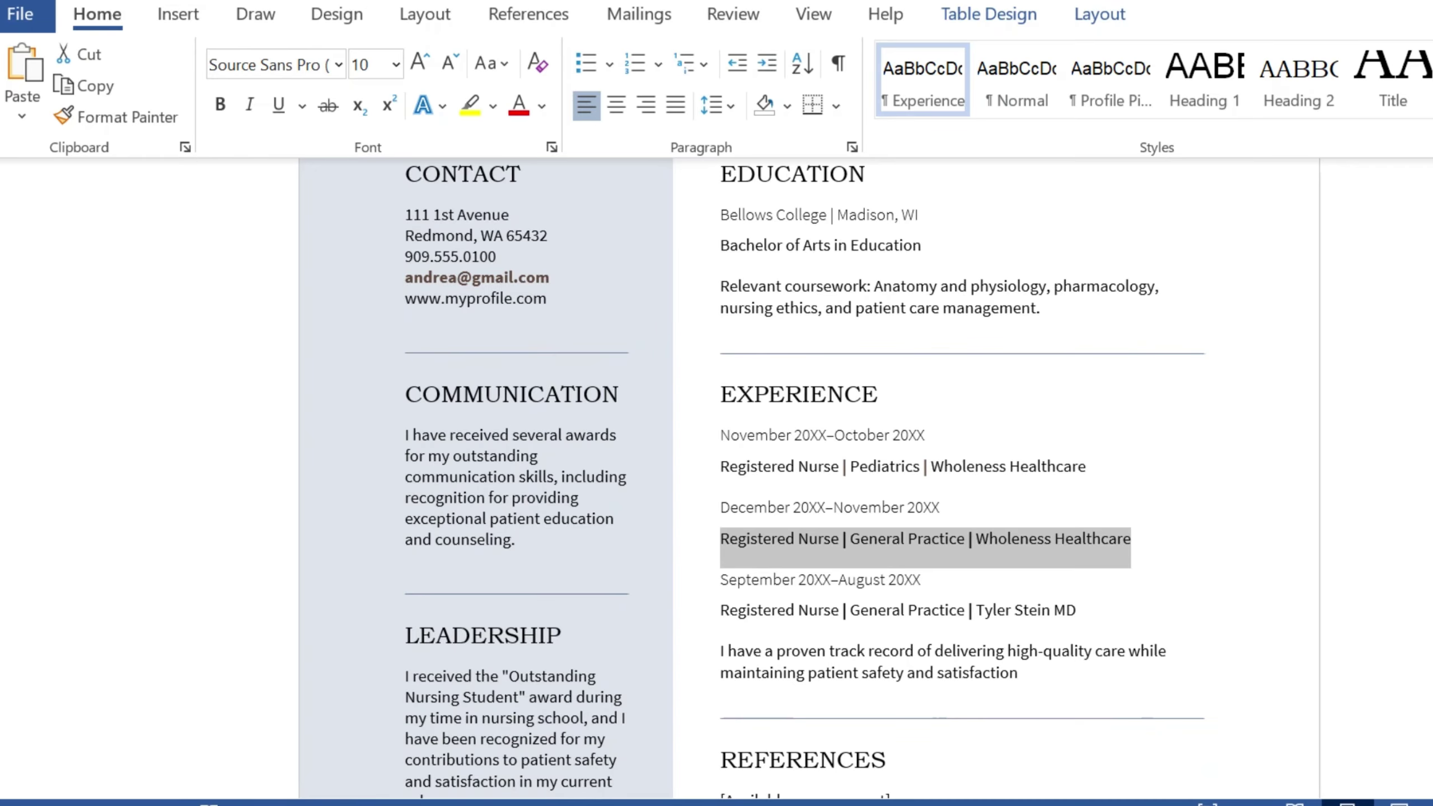
{"action": "scroll", "coordinate": [806, 480], "scroll_direction": "down", "scroll_amount": 4}
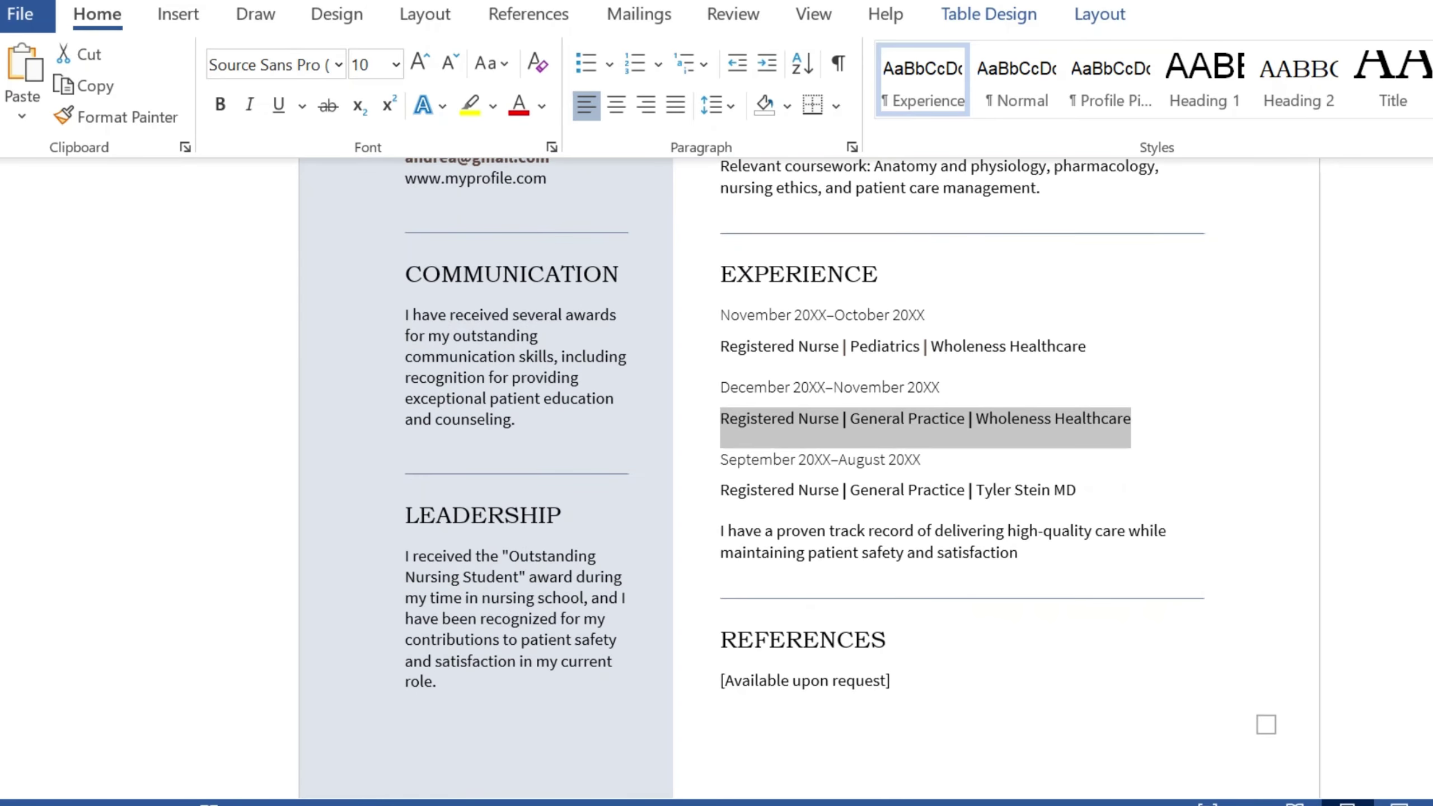
Step: Select the LEADERSHIP paragraph, then clear the selection and scroll back through the resume
{"action": "left_click", "coordinate": [515, 618]}
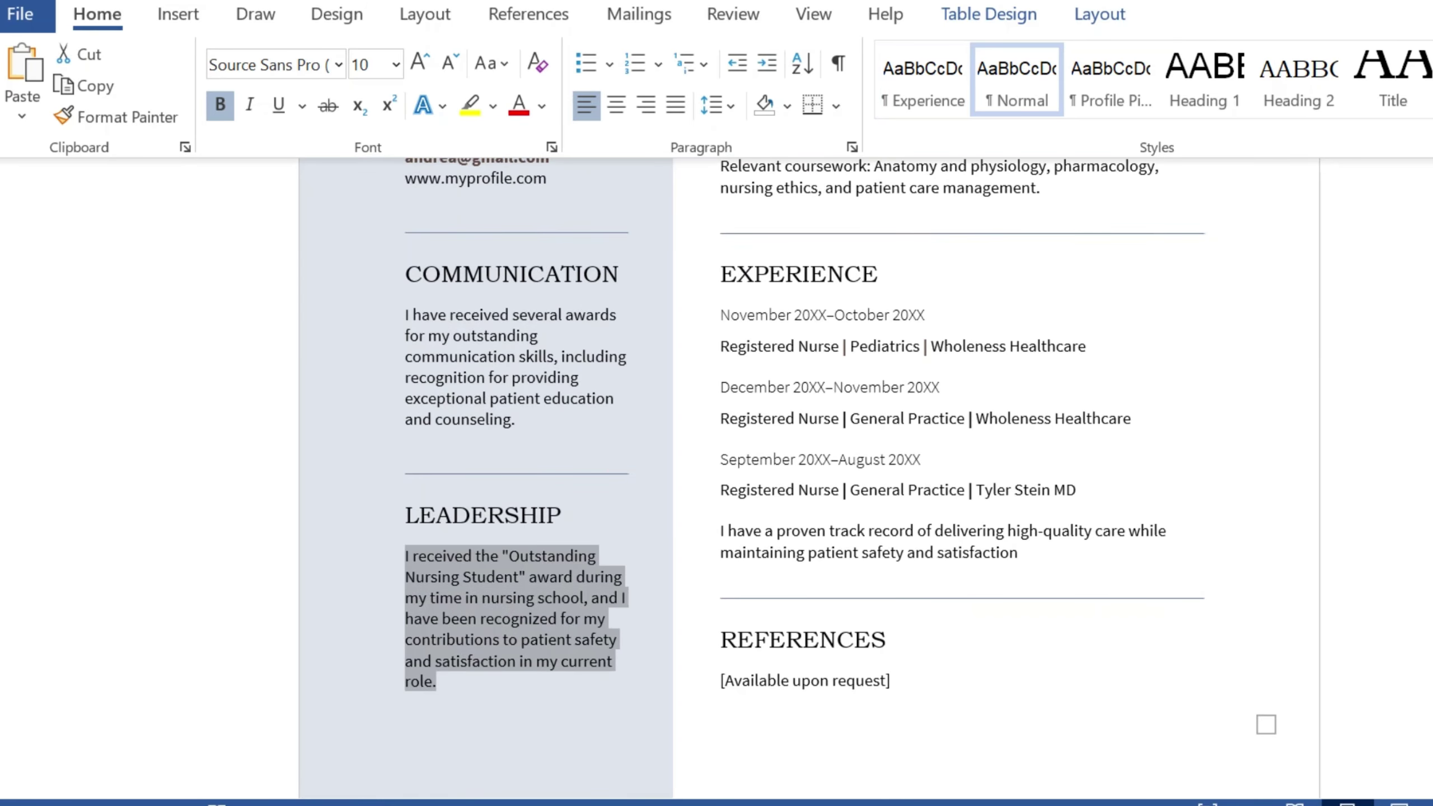
{"action": "scroll", "coordinate": [807, 479], "scroll_direction": "down", "scroll_amount": 5}
{"action": "scroll", "coordinate": [807, 479], "scroll_direction": "up", "scroll_amount": 5}
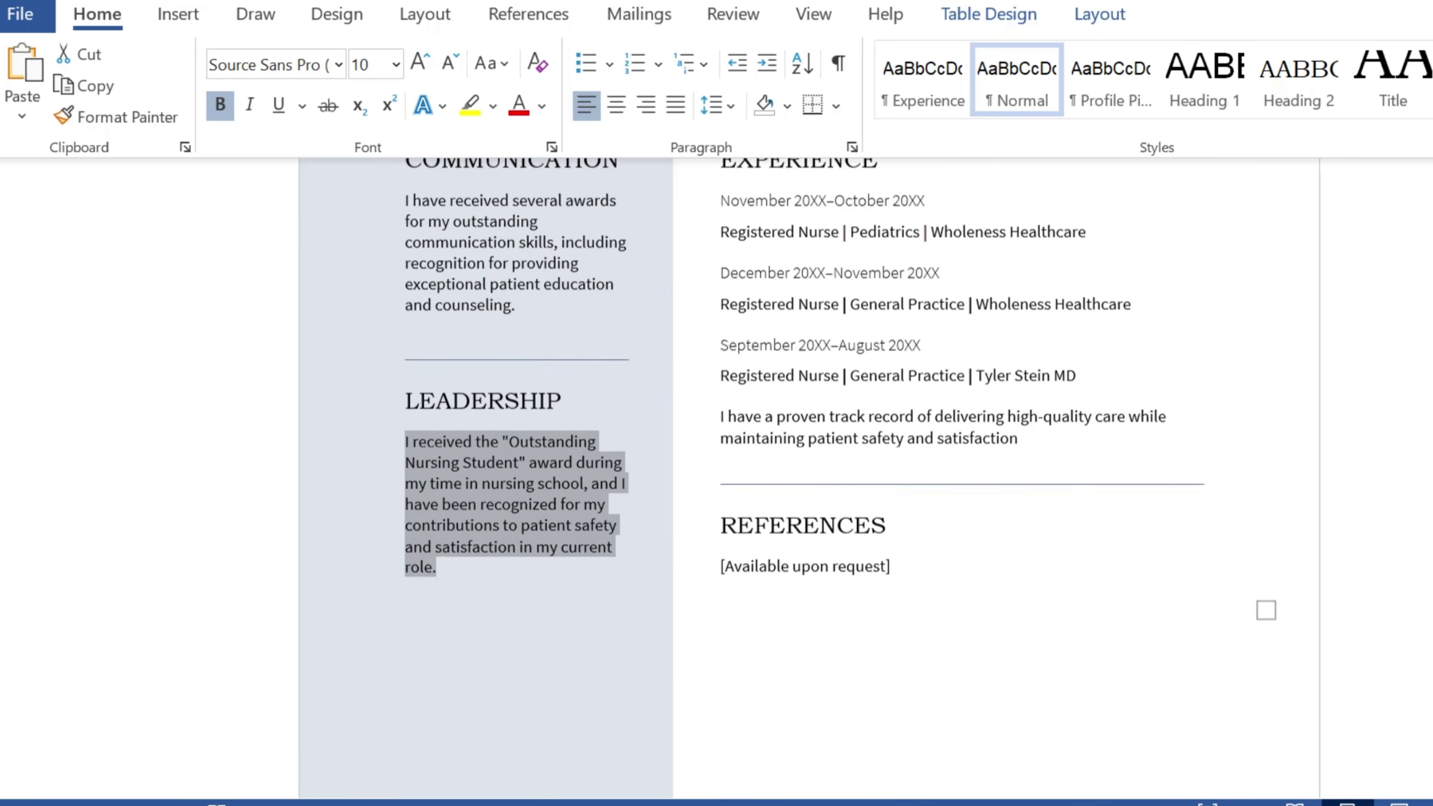
{"action": "scroll", "coordinate": [806, 479], "scroll_direction": "down", "scroll_amount": 5}
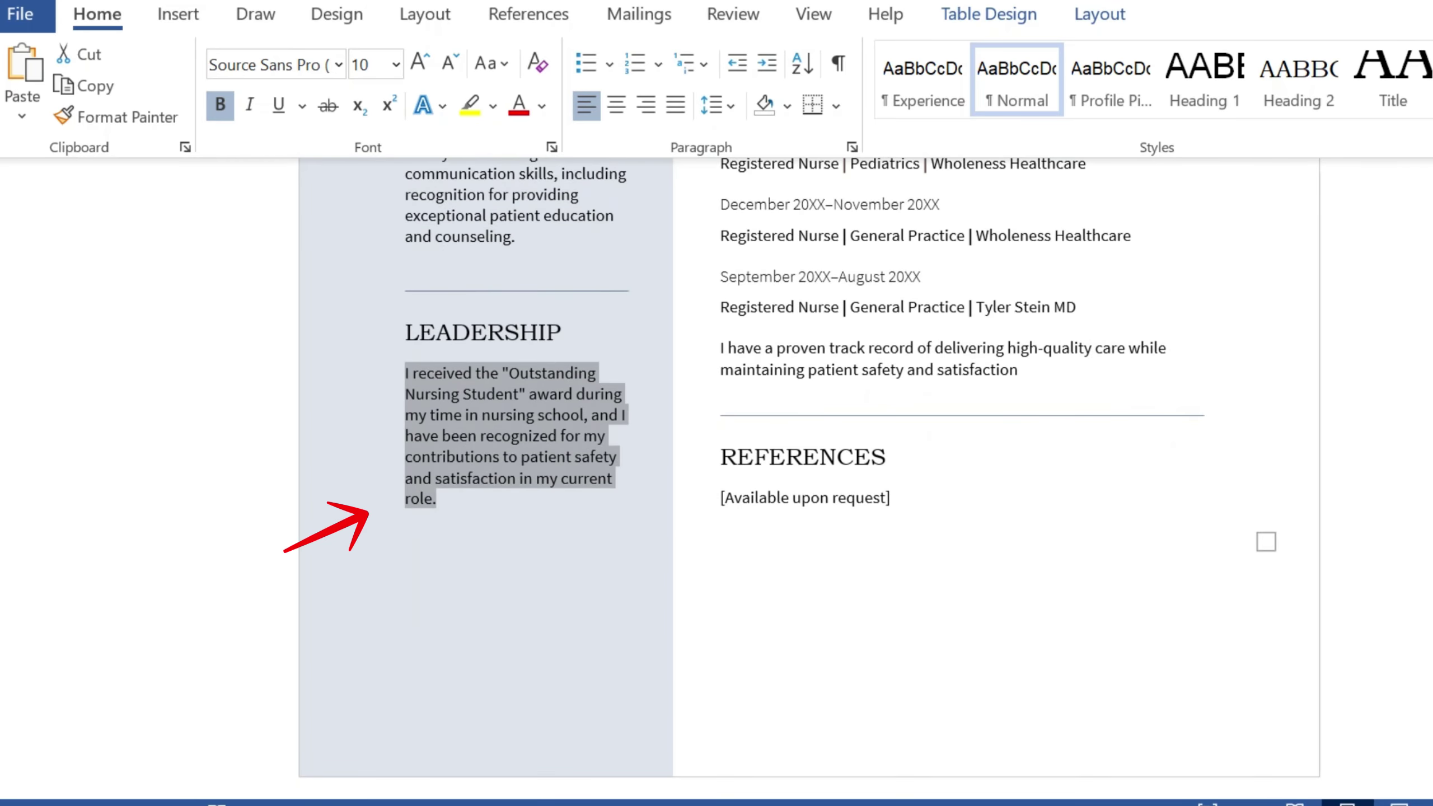
{"action": "left_click", "coordinate": [323, 544]}
{"action": "scroll", "coordinate": [806, 479], "scroll_direction": "up", "scroll_amount": 15}
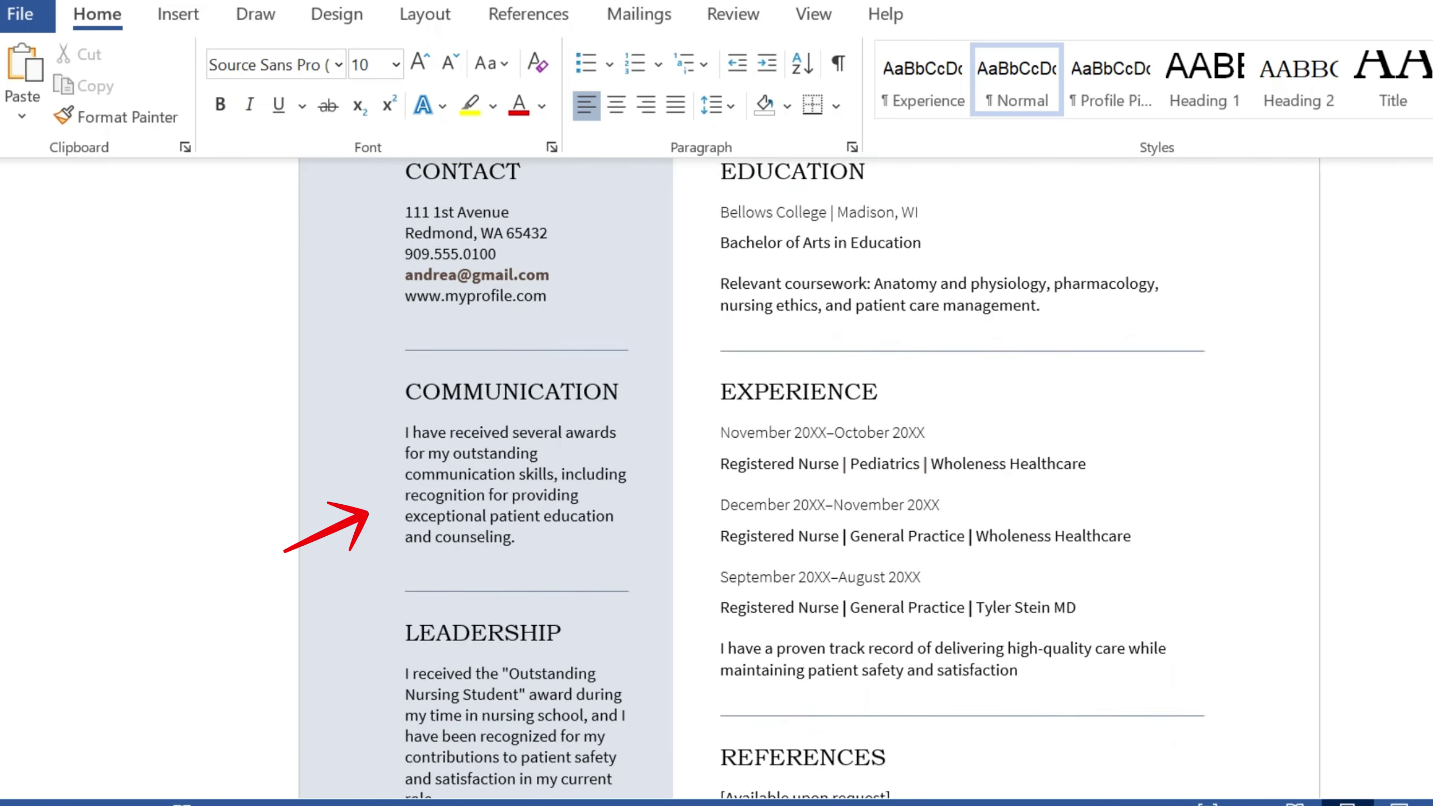
{"action": "scroll", "coordinate": [806, 480], "scroll_direction": "down", "scroll_amount": 3}
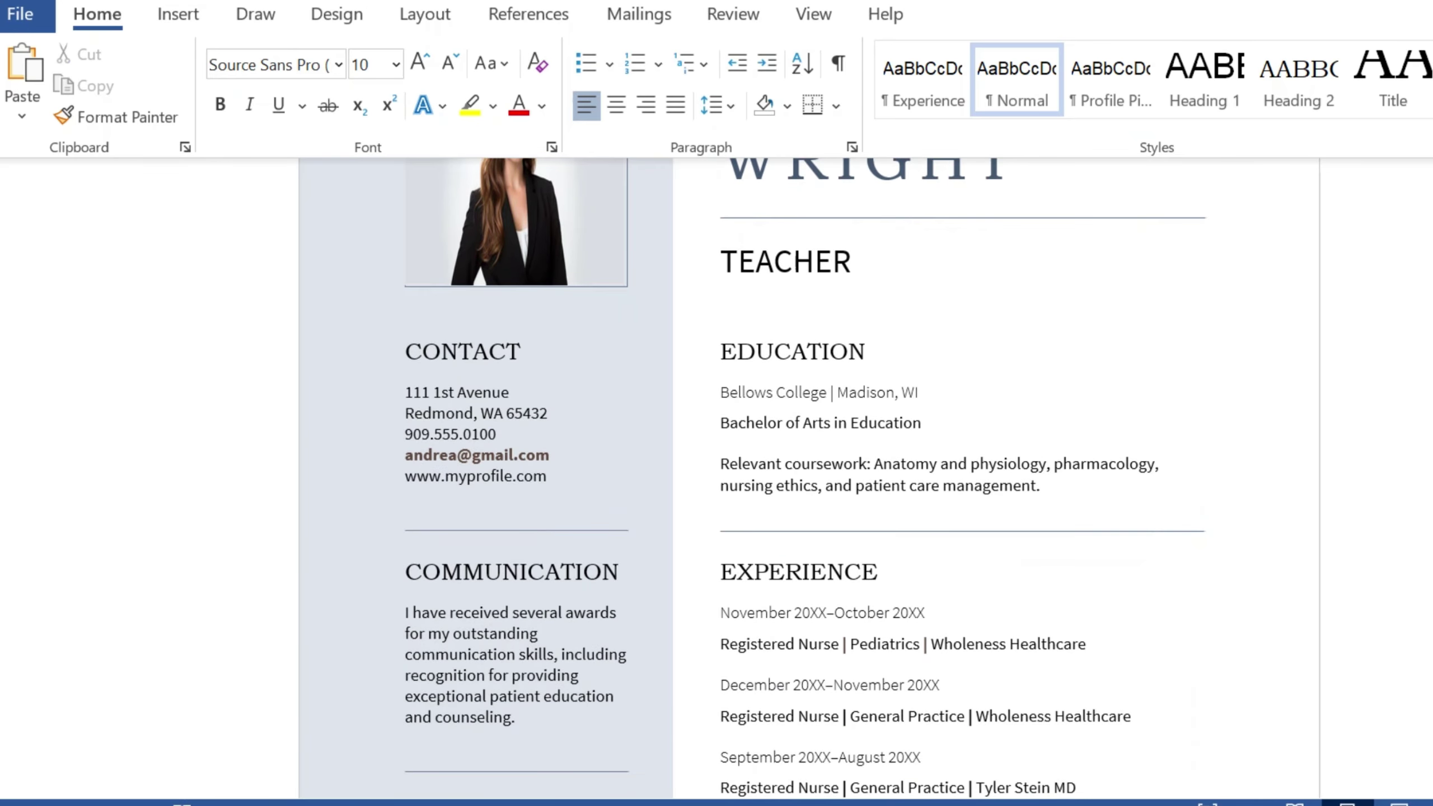
{"action": "scroll", "coordinate": [806, 480], "scroll_direction": "up", "scroll_amount": 5}
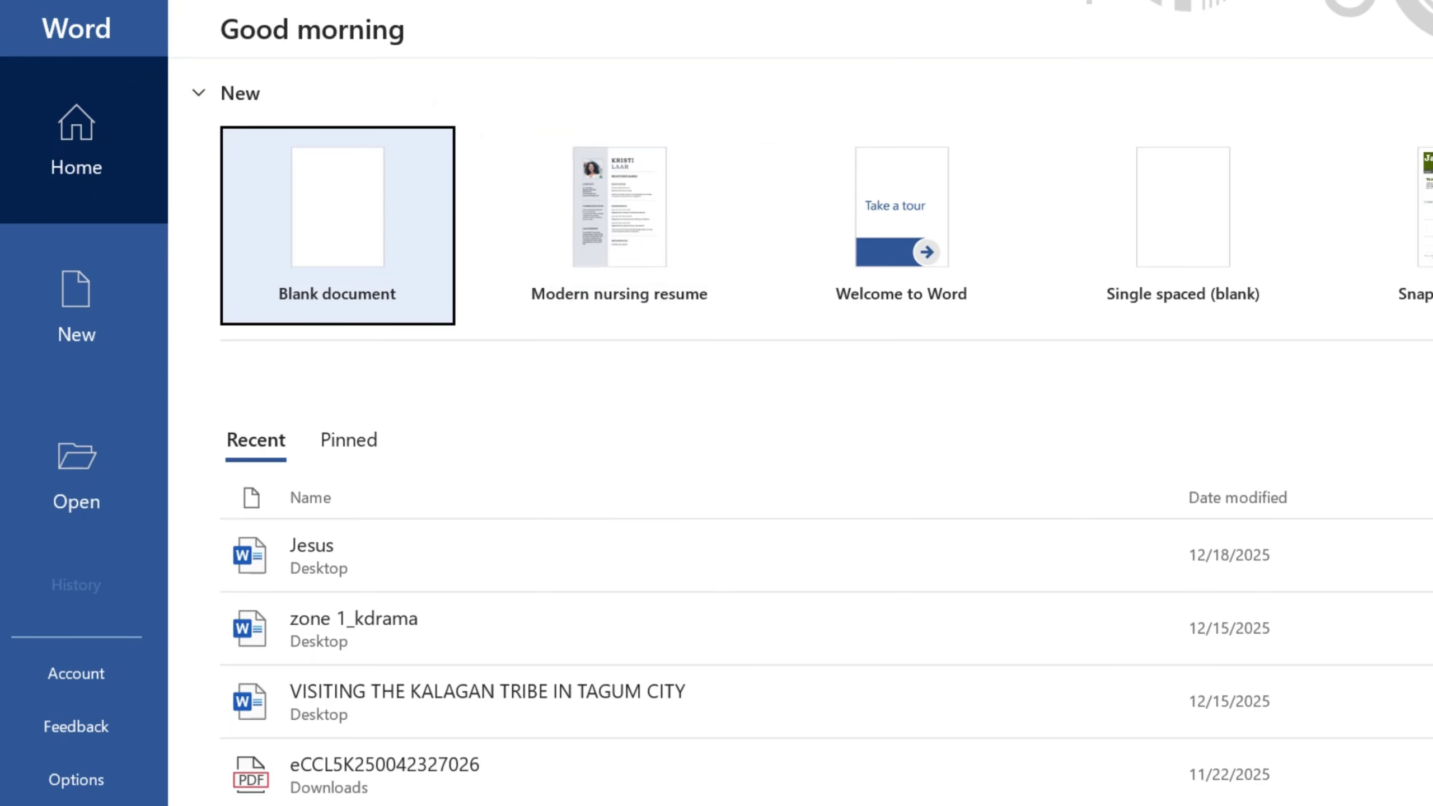
Step: Search online templates for 'modern' and preview the Modern chronological resume result
{"action": "left_click", "coordinate": [76, 308]}
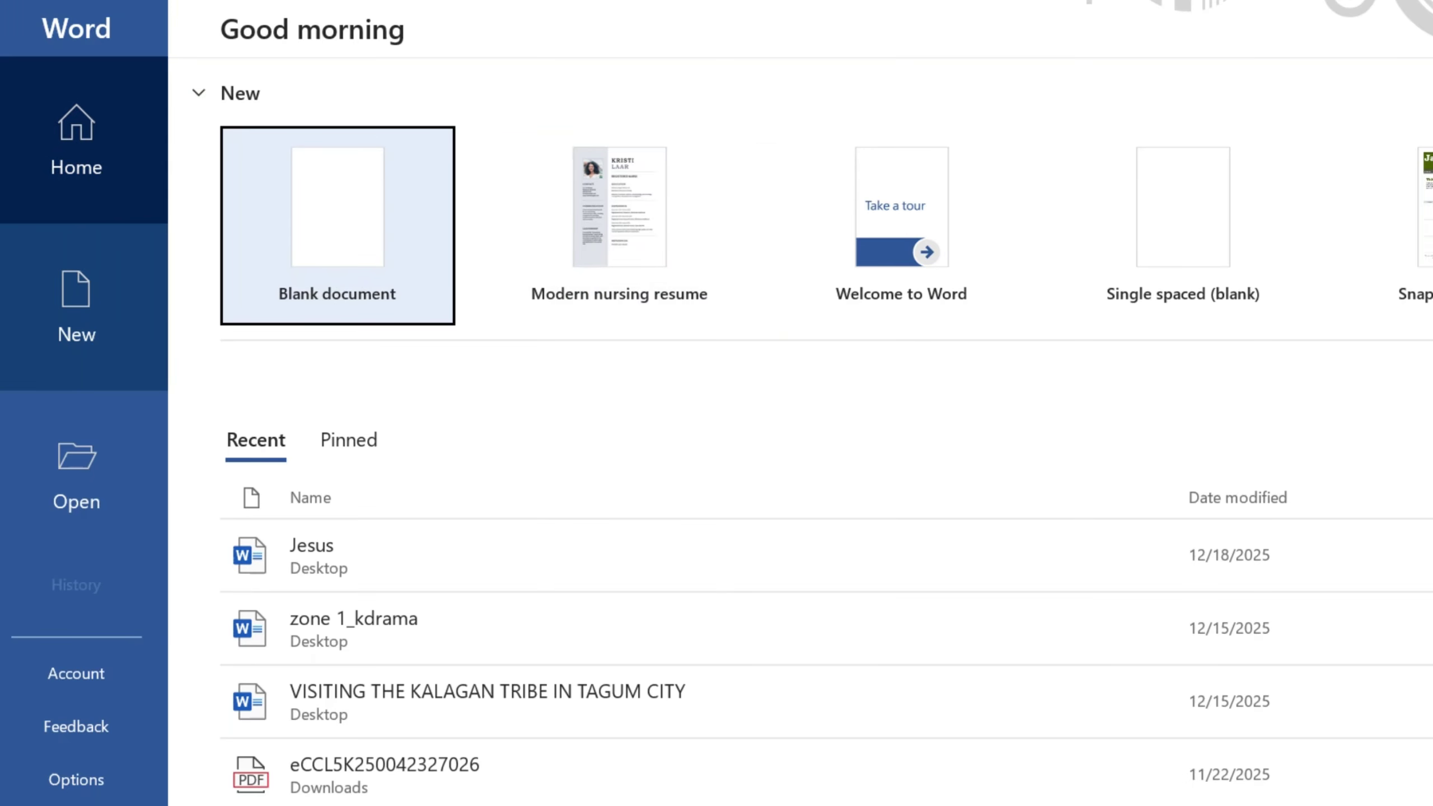
{"action": "scroll", "coordinate": [649, 225], "scroll_direction": "down", "scroll_amount": 2}
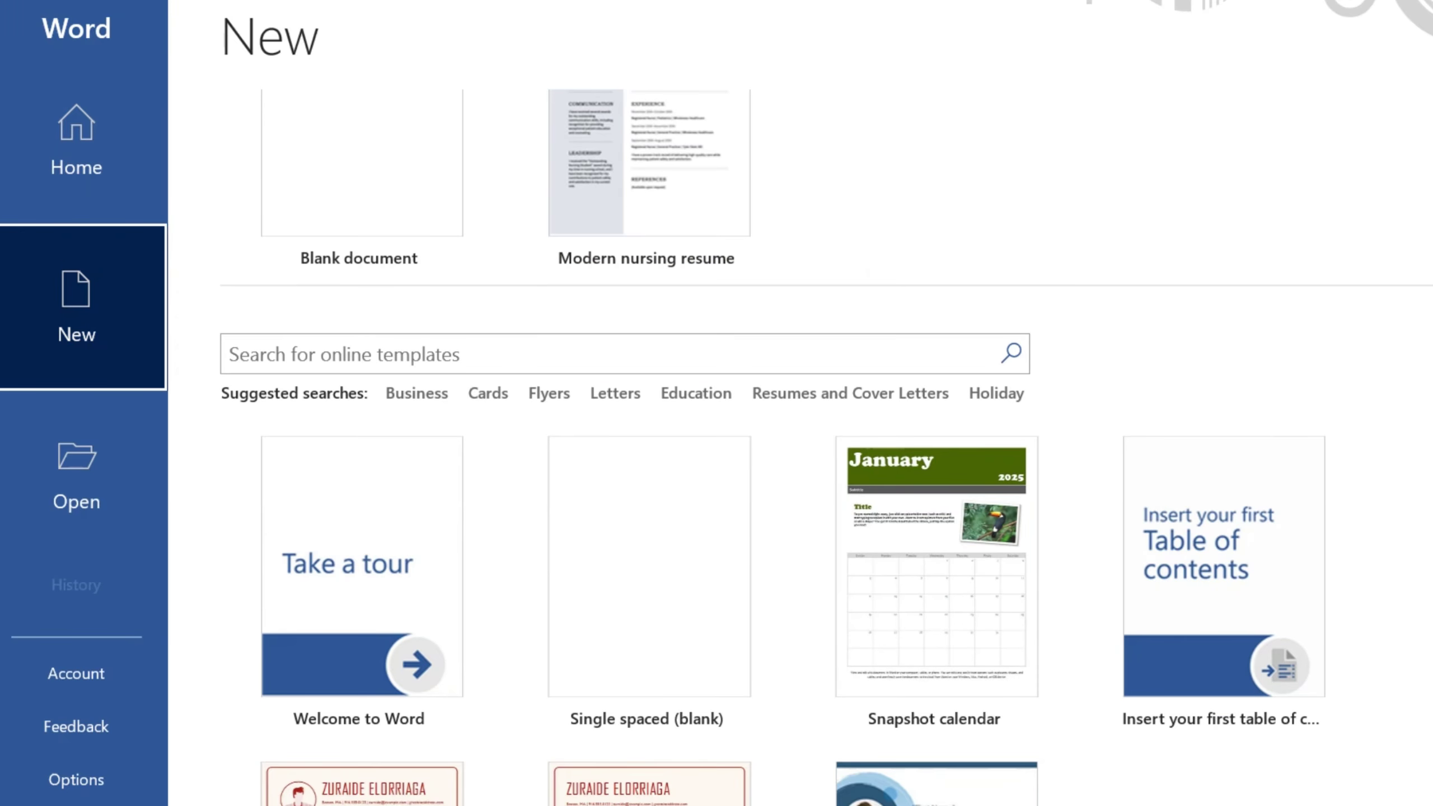
{"action": "scroll", "coordinate": [649, 480], "scroll_direction": "down", "scroll_amount": 1}
{"action": "left_click", "coordinate": [621, 291]}
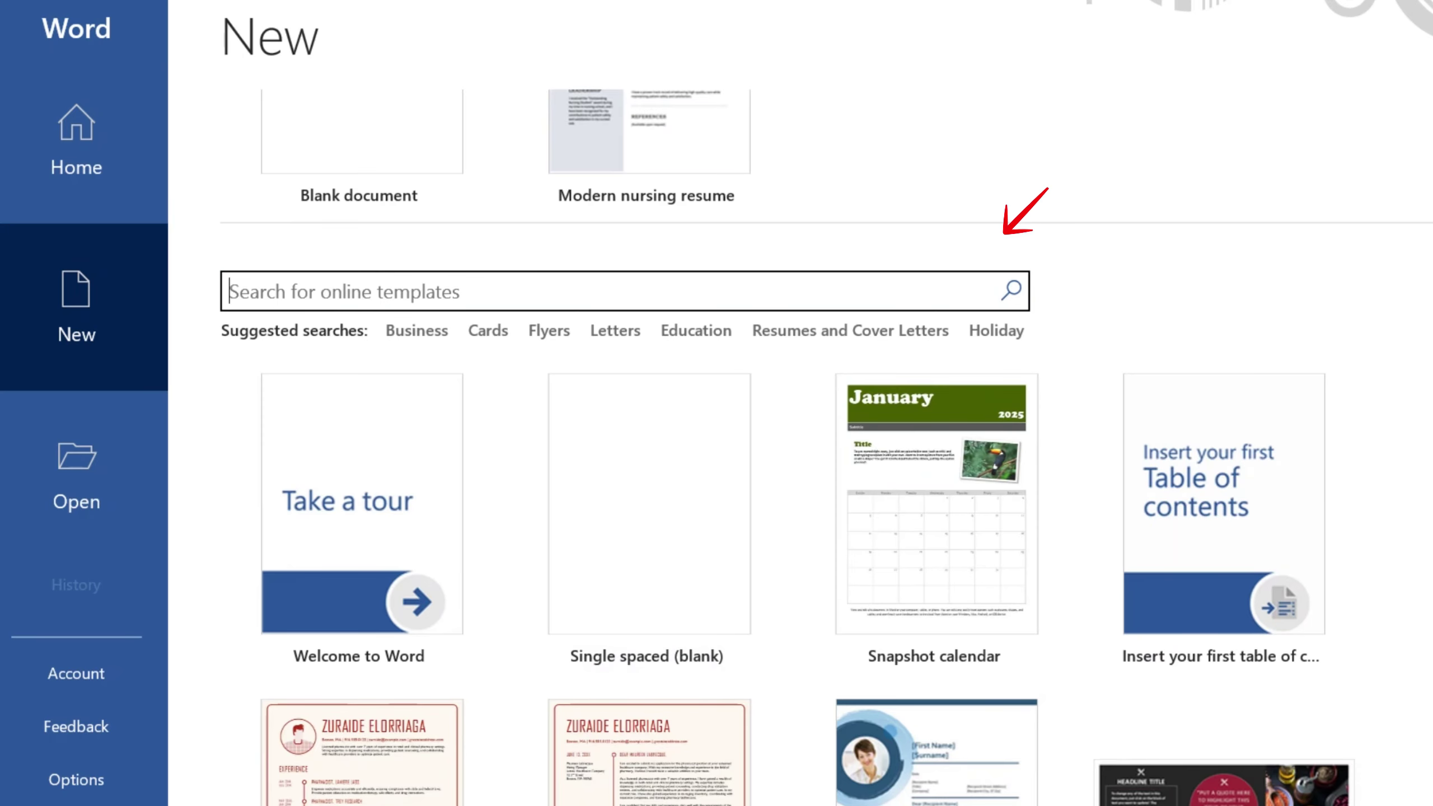
{"action": "type", "text": "moder"}
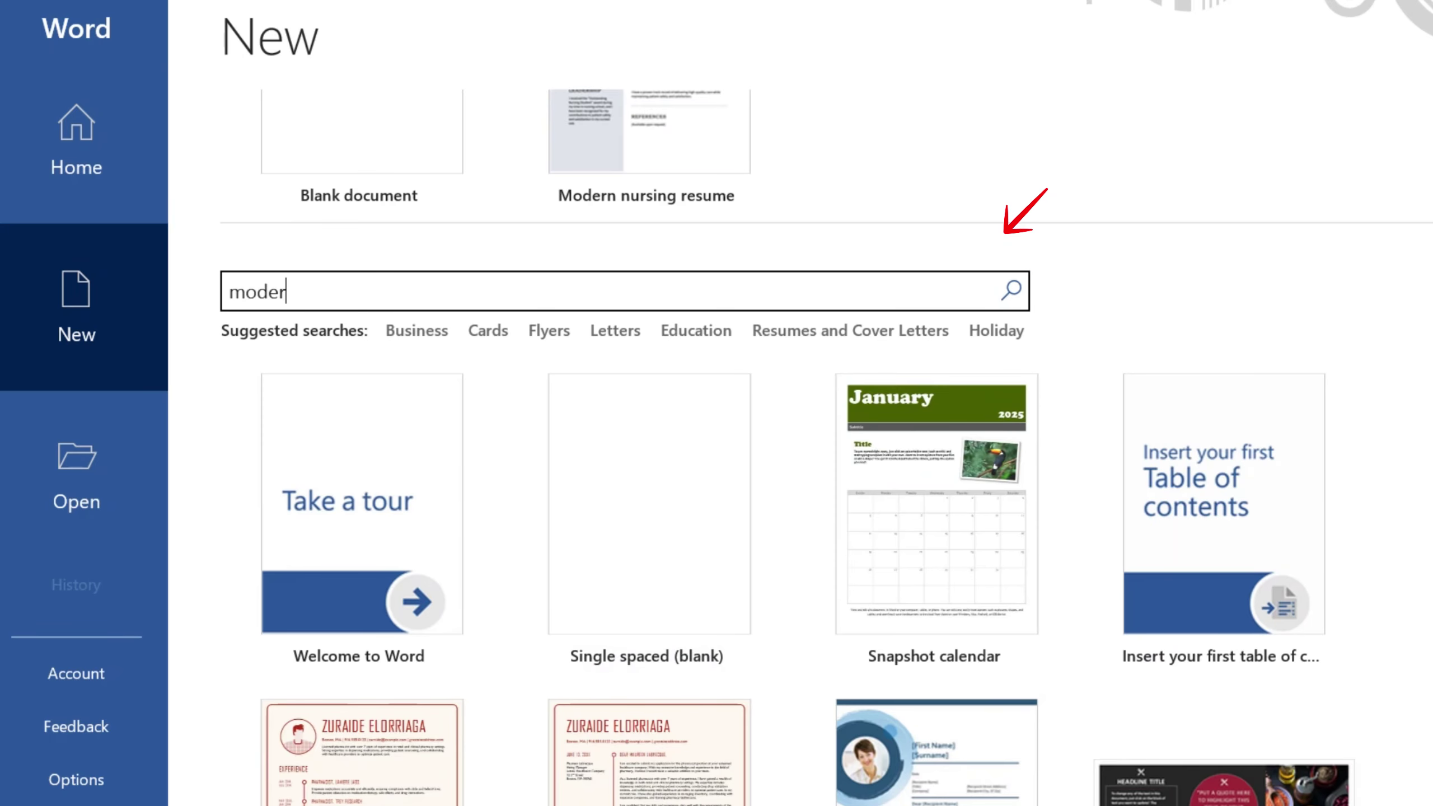
{"action": "type", "text": "n"}
{"action": "key", "text": "Return"}
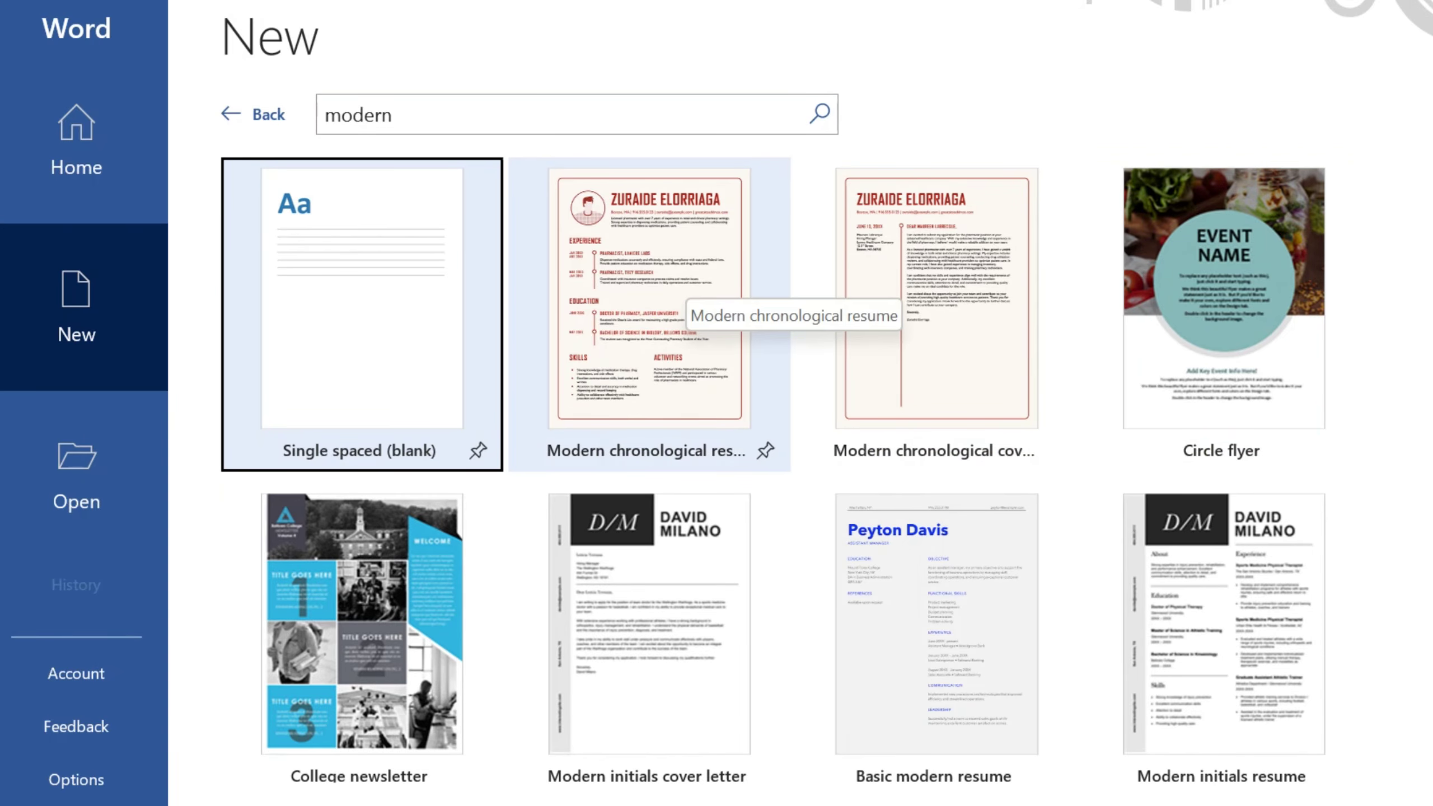
{"action": "left_click", "coordinate": [676, 293]}
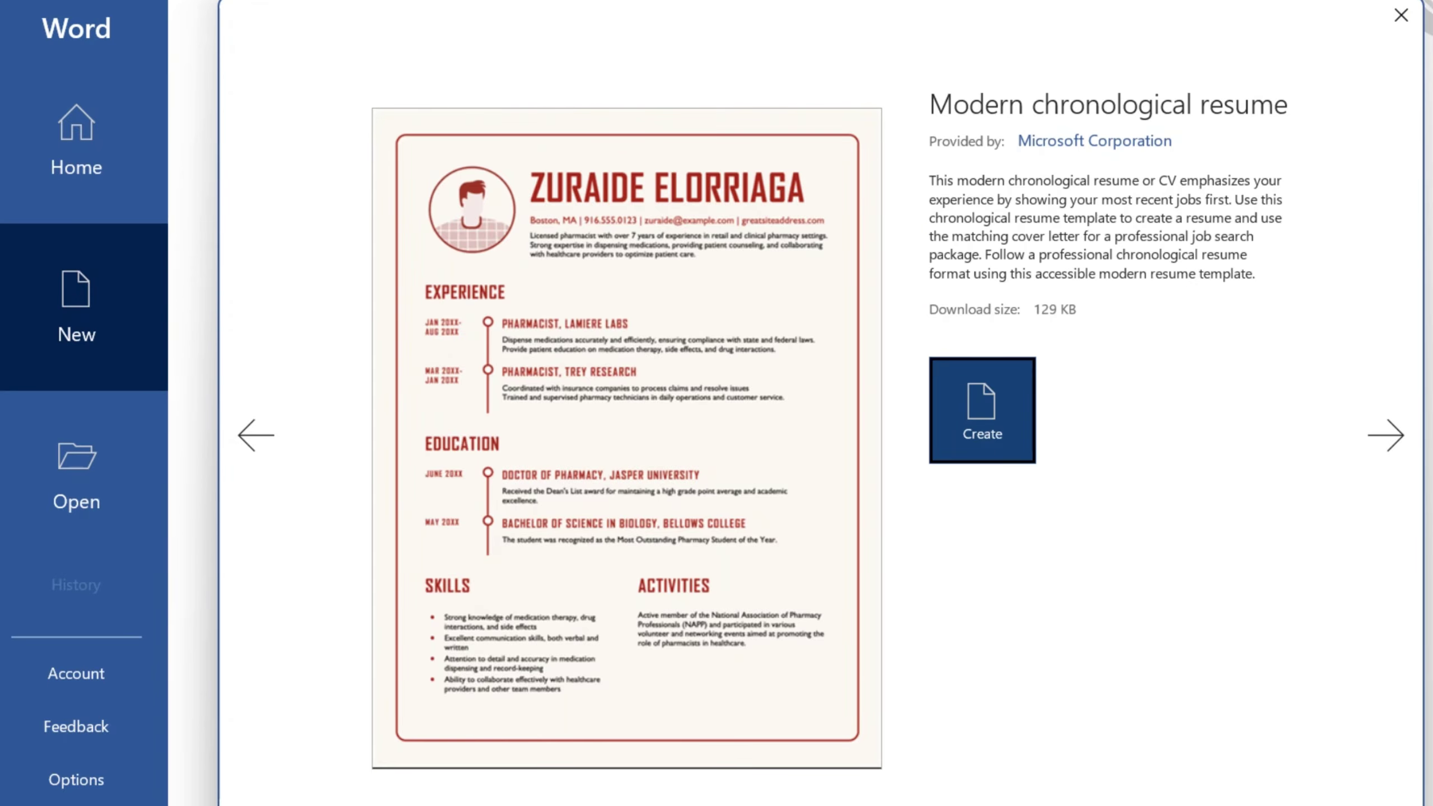
Step: Create the Modern chronological resume and replace its cartoon avatar with a portrait photo, stretched taller
{"action": "key", "text": "Return"}
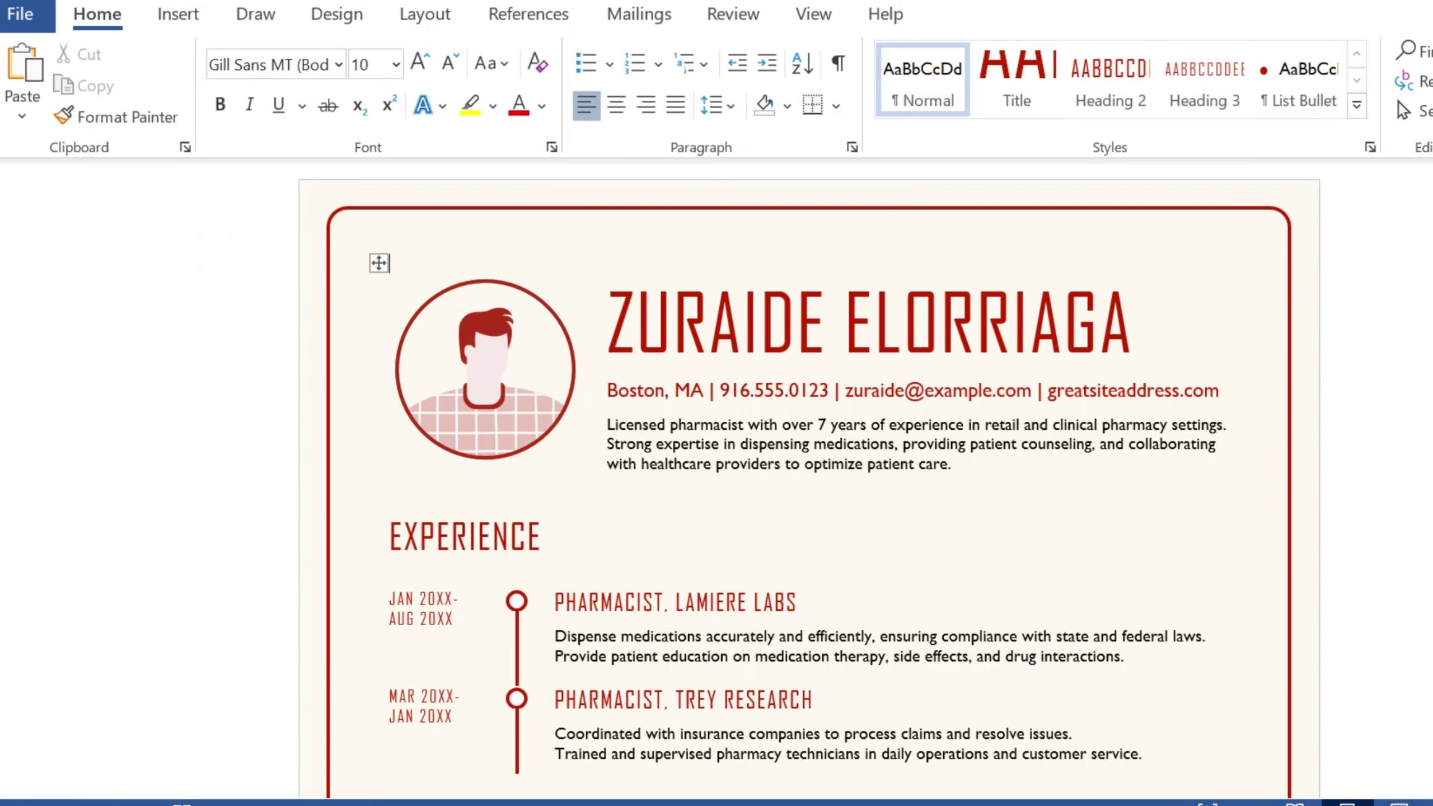
{"action": "left_click", "coordinate": [486, 370]}
{"action": "right_click", "coordinate": [514, 366]}
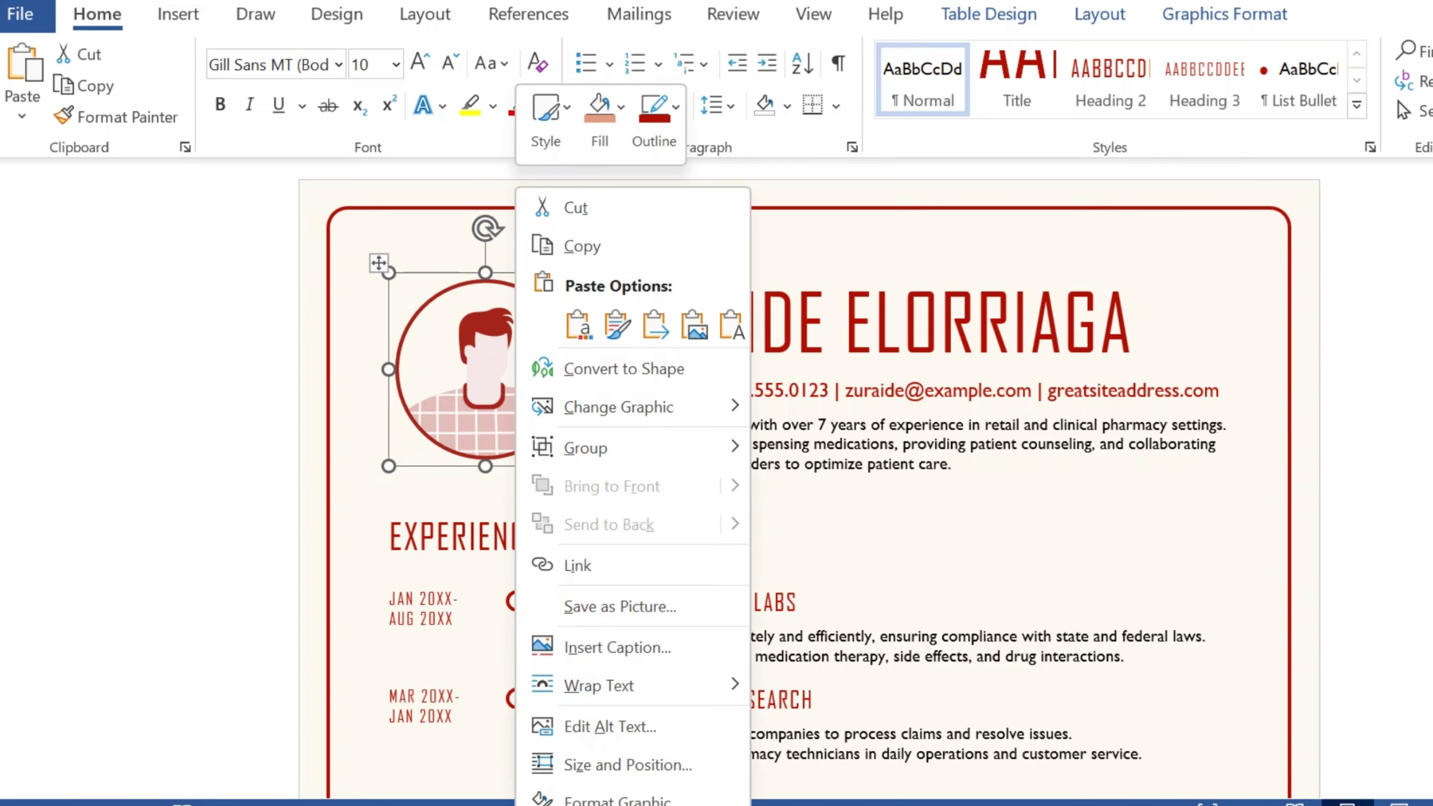
{"action": "mouse_move", "coordinate": [620, 406]}
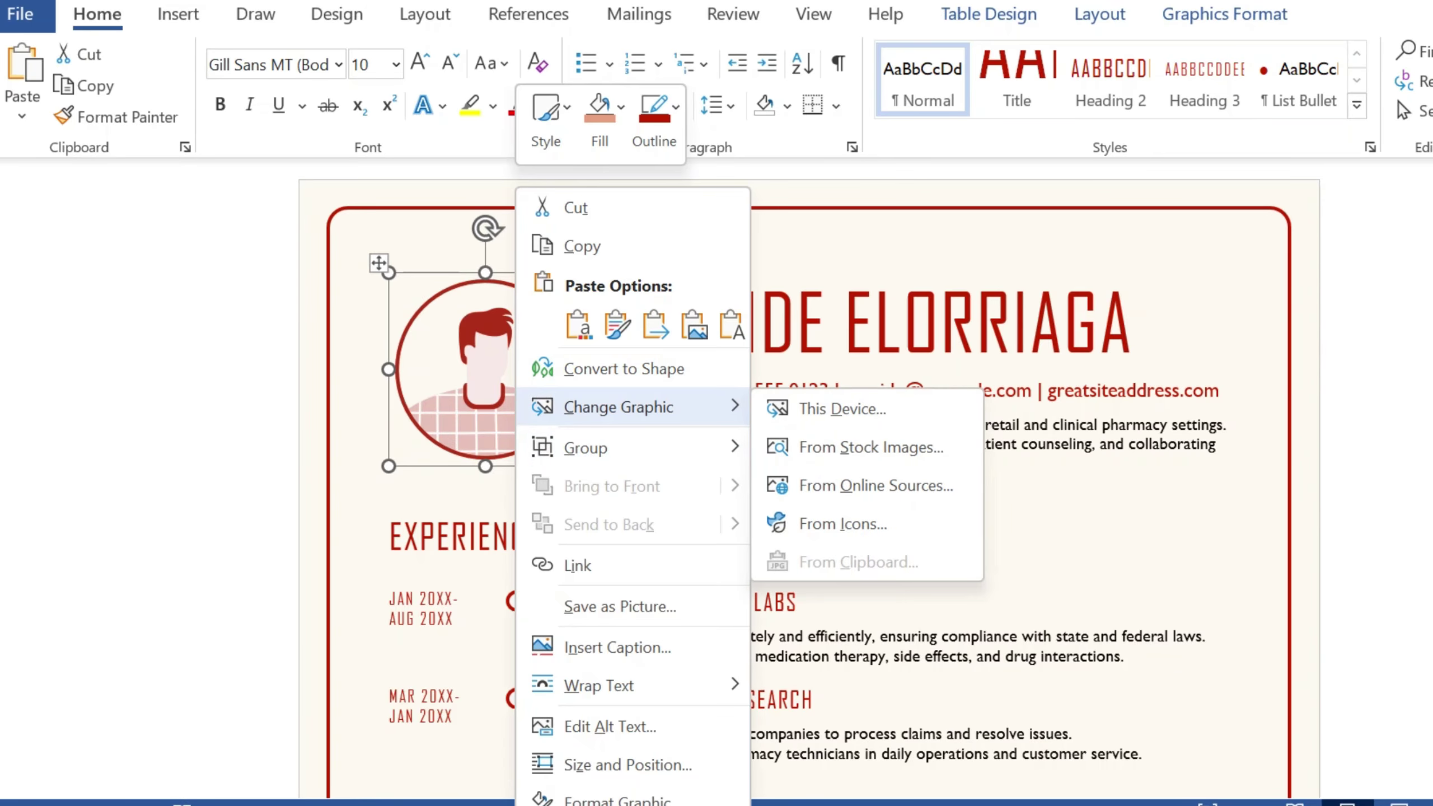
{"action": "left_click", "coordinate": [841, 408]}
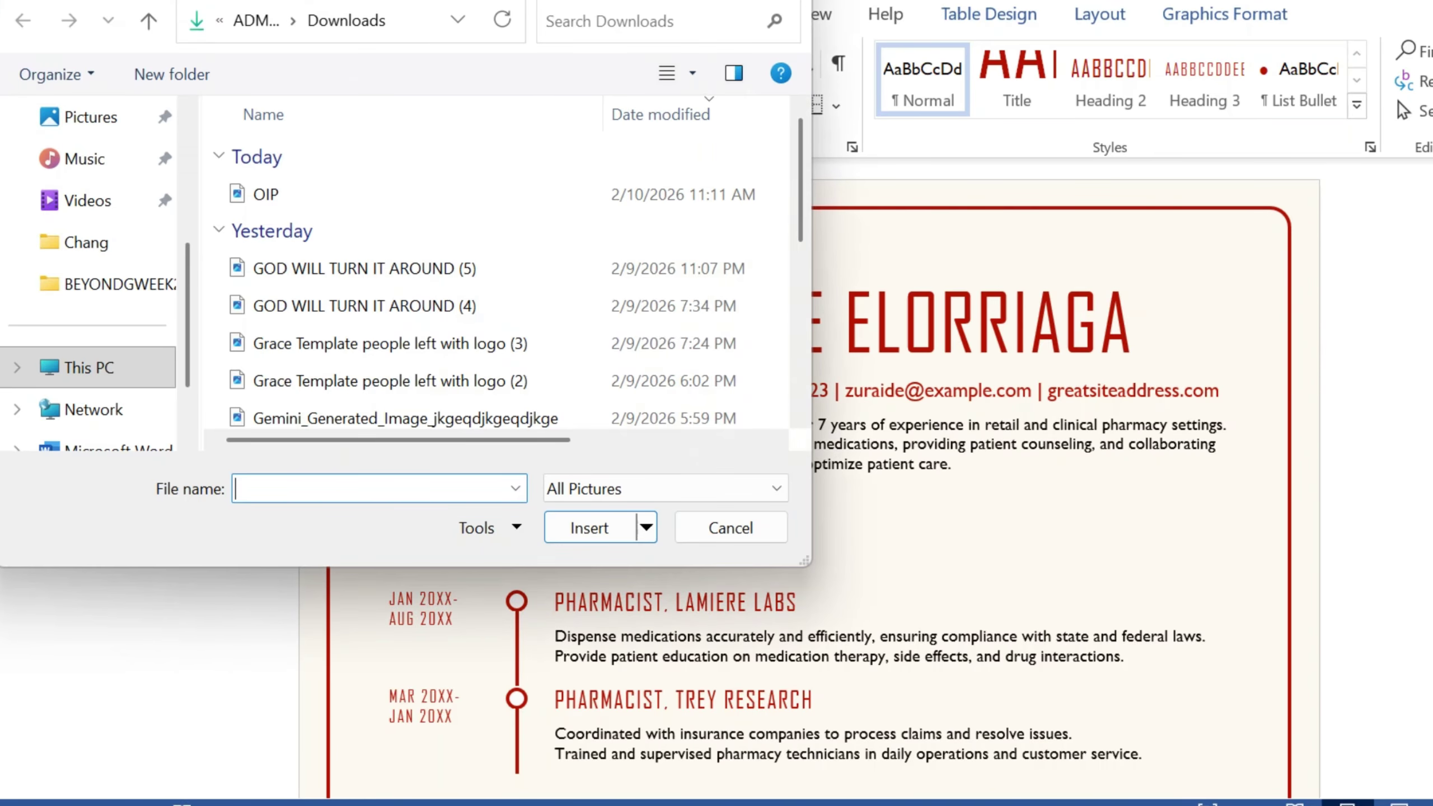
{"action": "double_click", "coordinate": [266, 194]}
{"action": "left_click_drag", "start_coordinate": [485, 381], "coordinate": [485, 467]}
Step: Replace the sample name heading with the candidate's full name in capitals
{"action": "triple_click", "coordinate": [869, 321]}
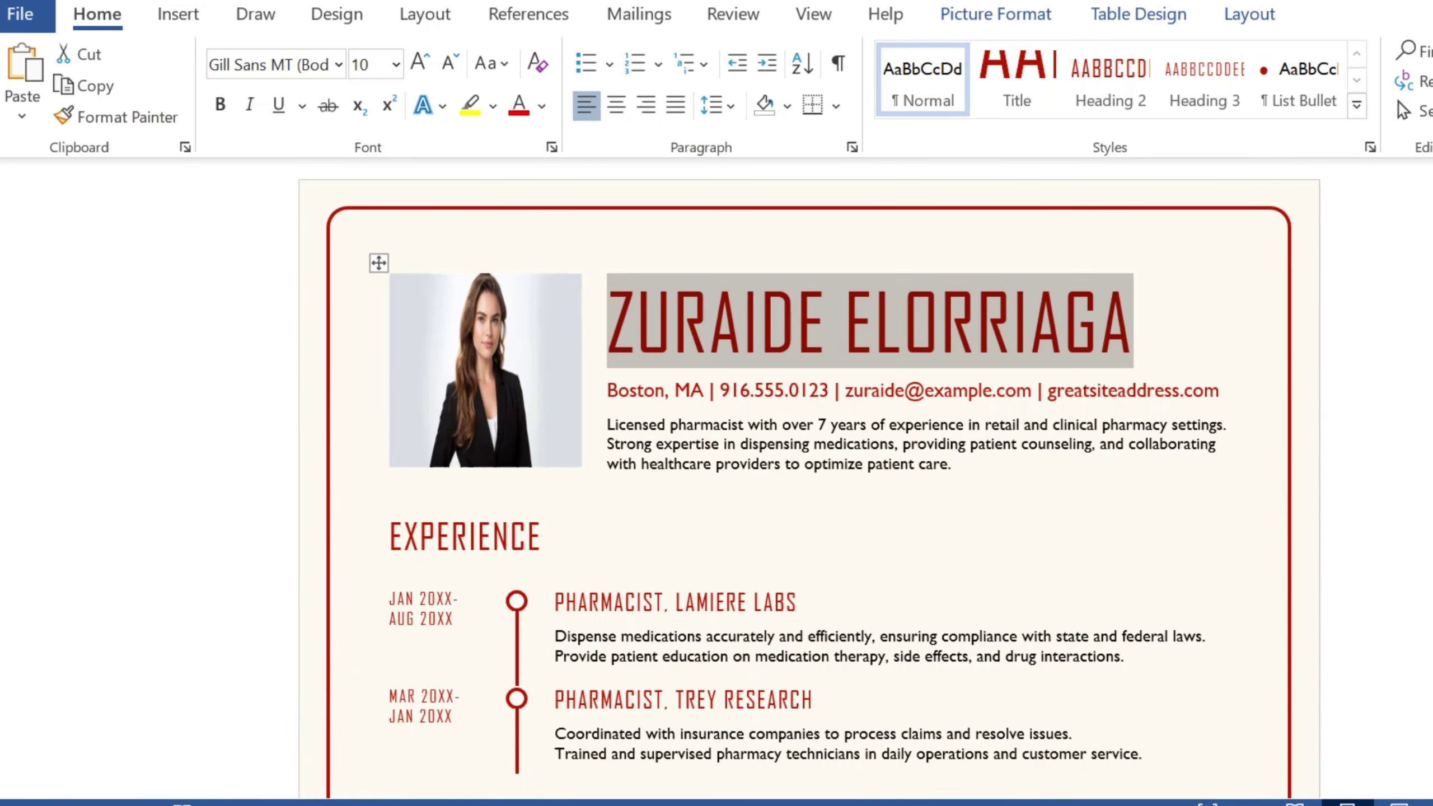
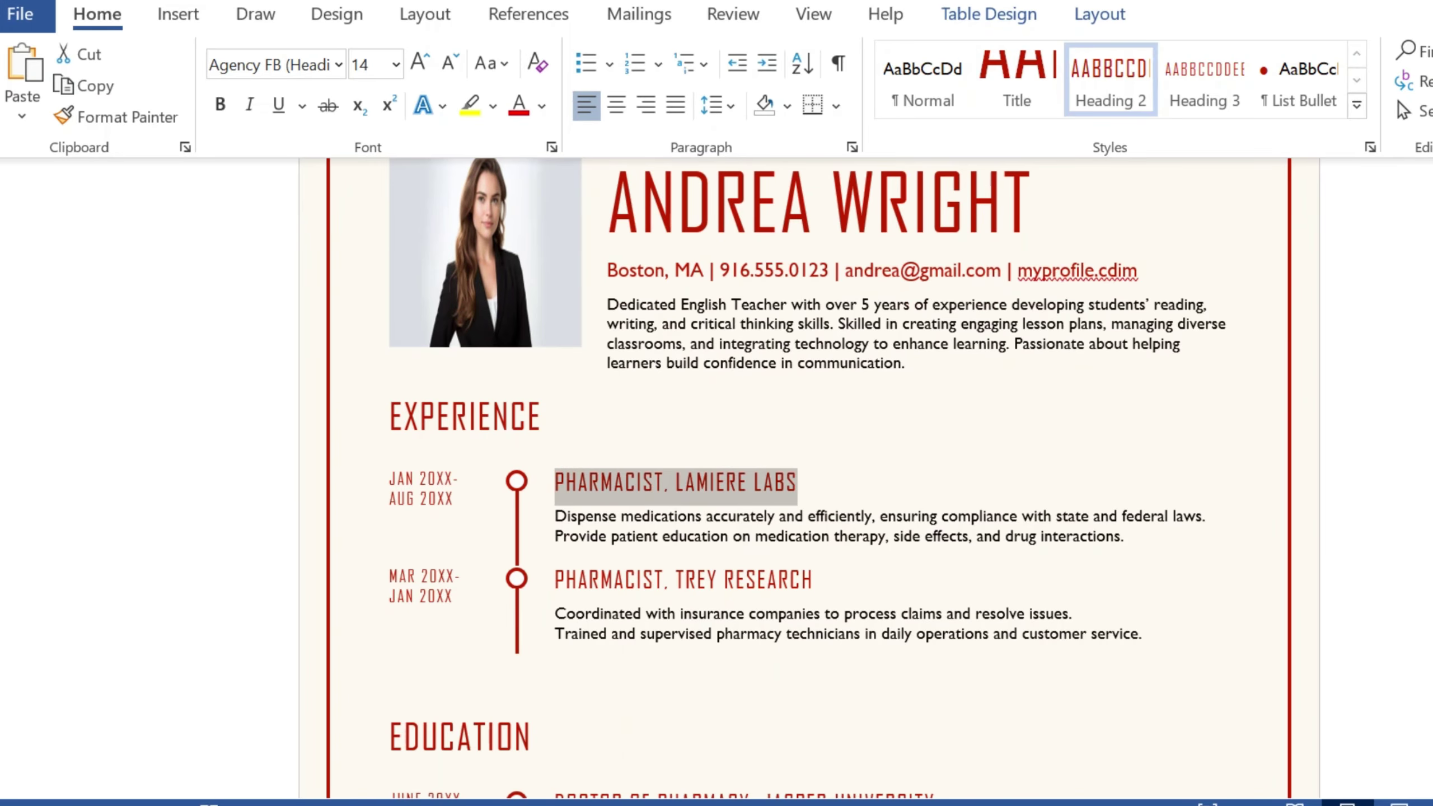
Step: Paste ENGLISH TEACHER – PRIVATE / PUBLIC SCHOOL as the first job title and retype its dates as JANUARY 2015-MARCH 2020
{"action": "right_click", "coordinate": [668, 491]}
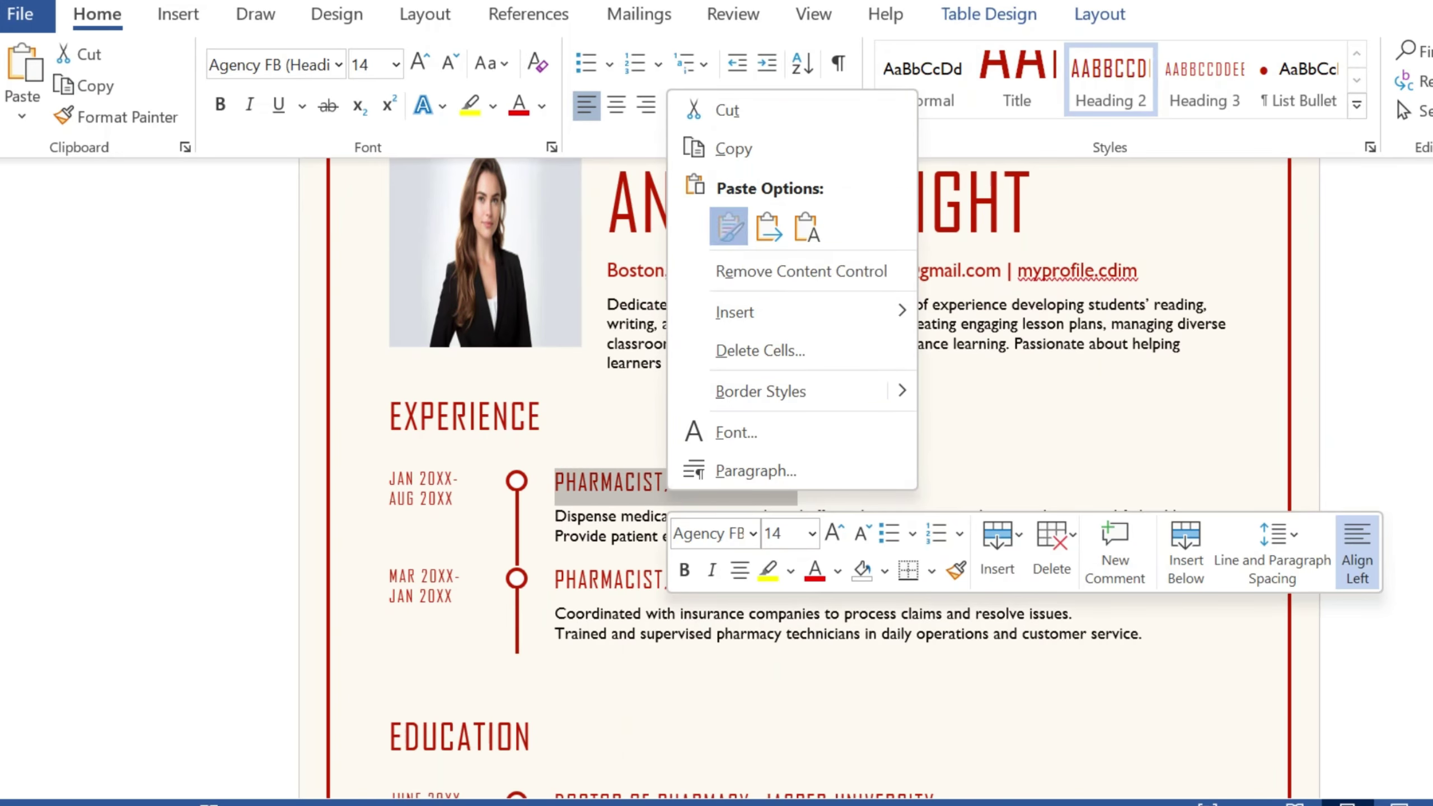
{"action": "left_click", "coordinate": [730, 226]}
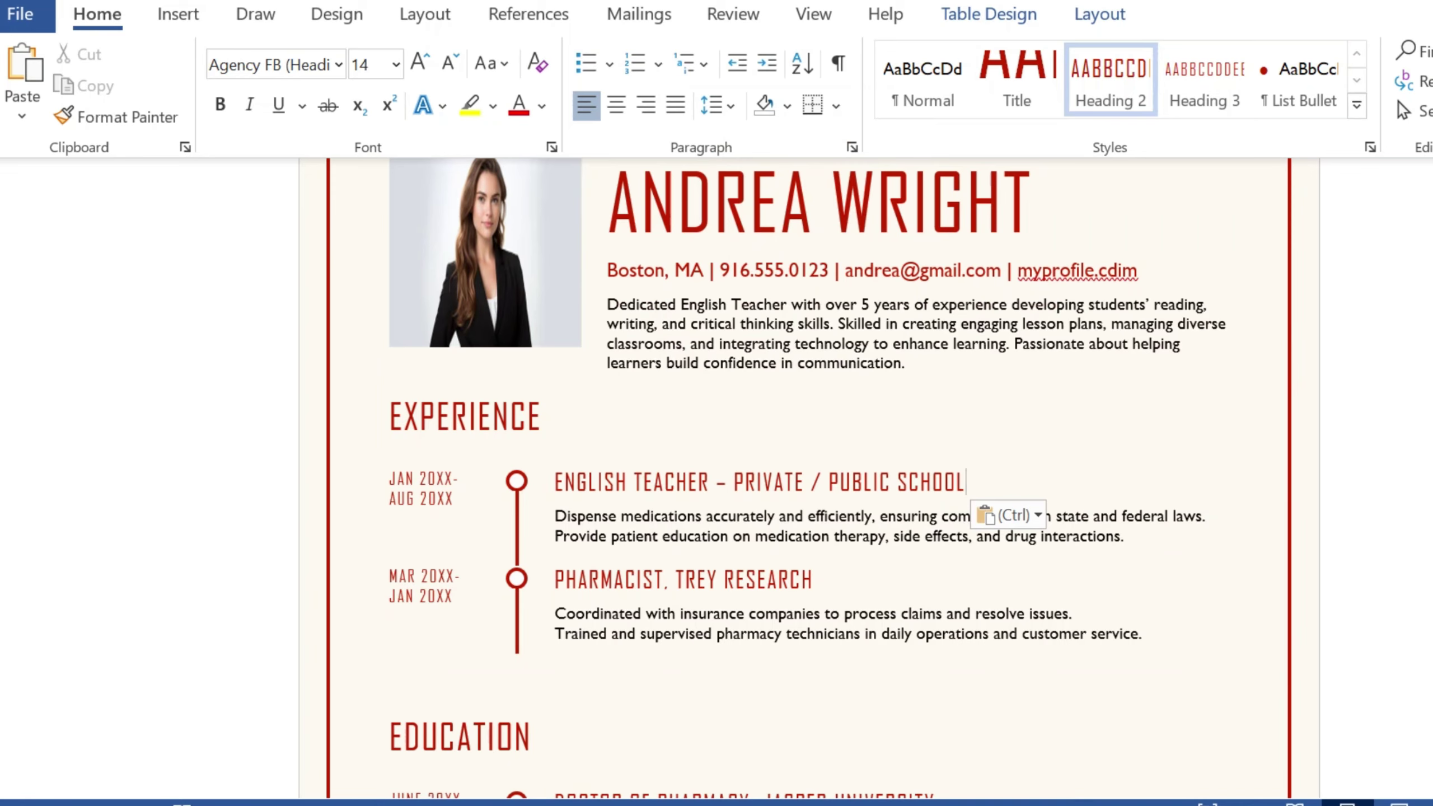
{"action": "left_click", "coordinate": [421, 488]}
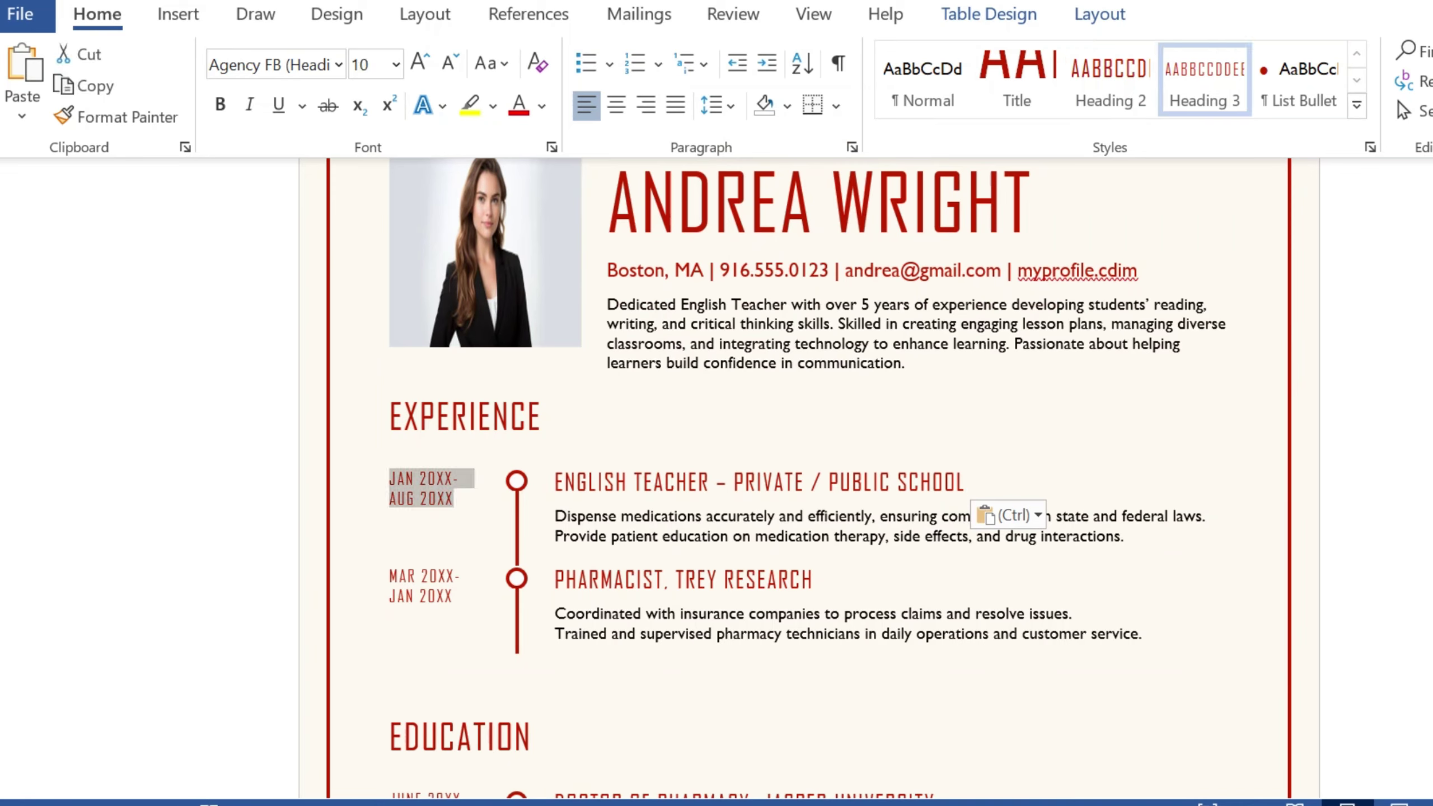
{"action": "type", "text": "JANUA"}
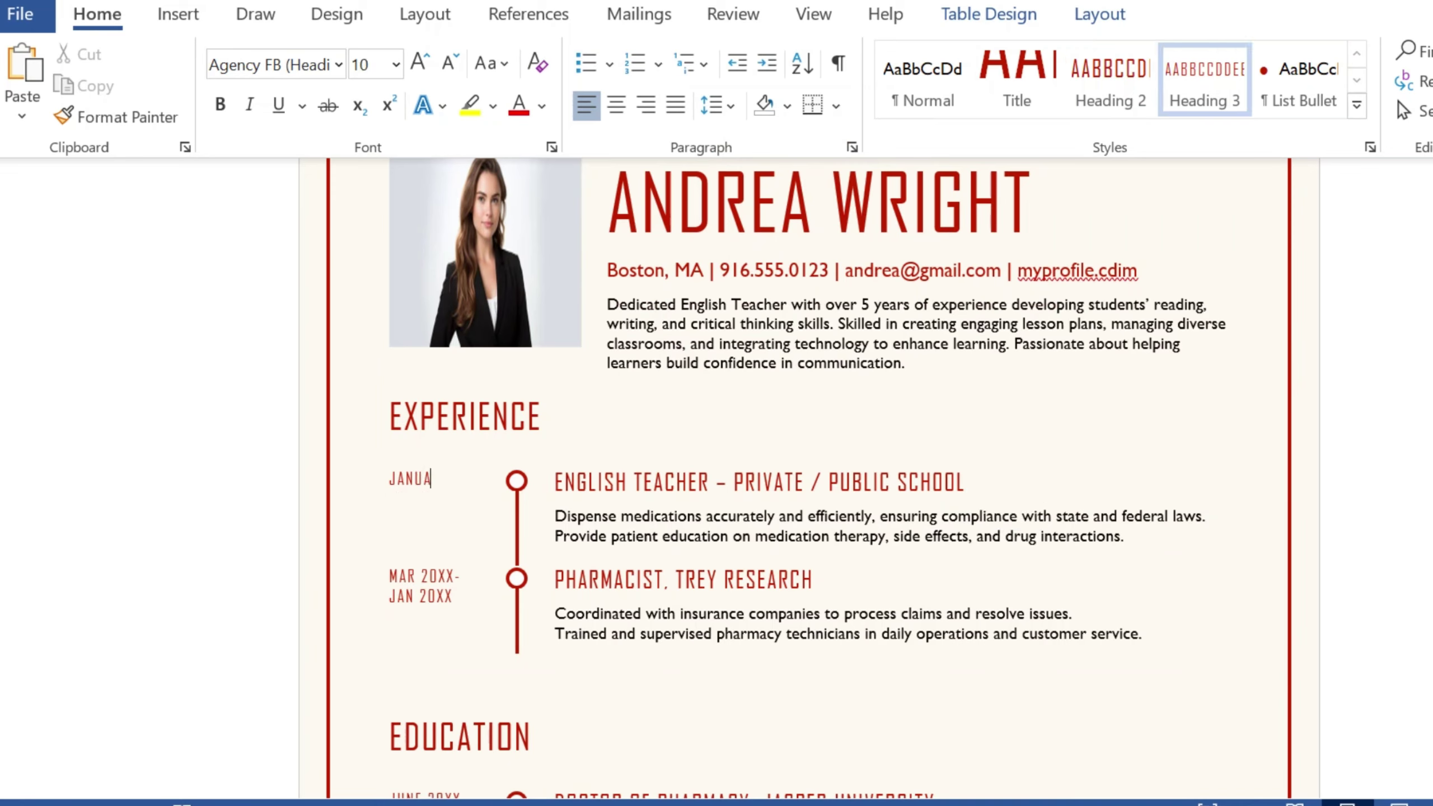
{"action": "type", "text": "RY 2015-MARCH "}
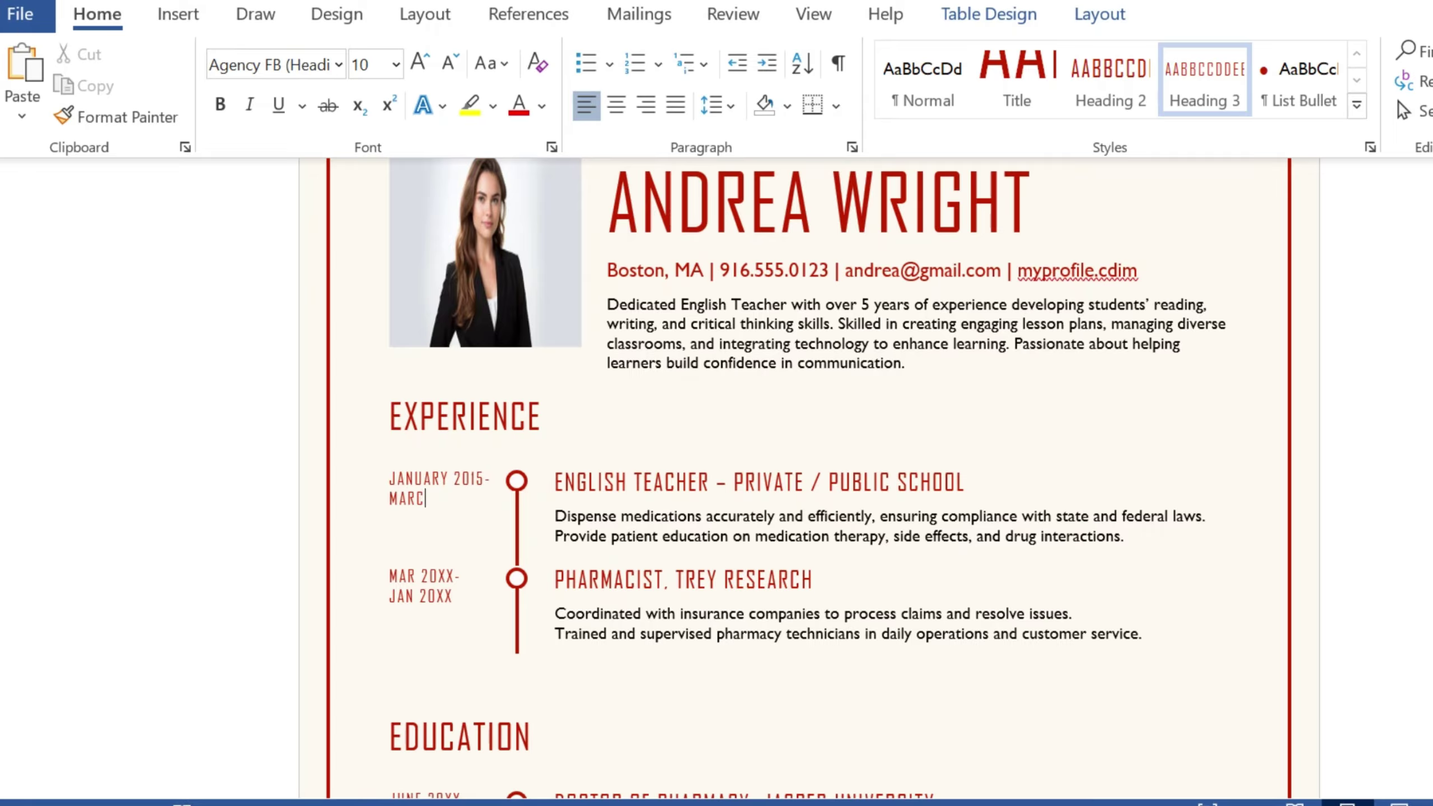
{"action": "type", "text": "20"}
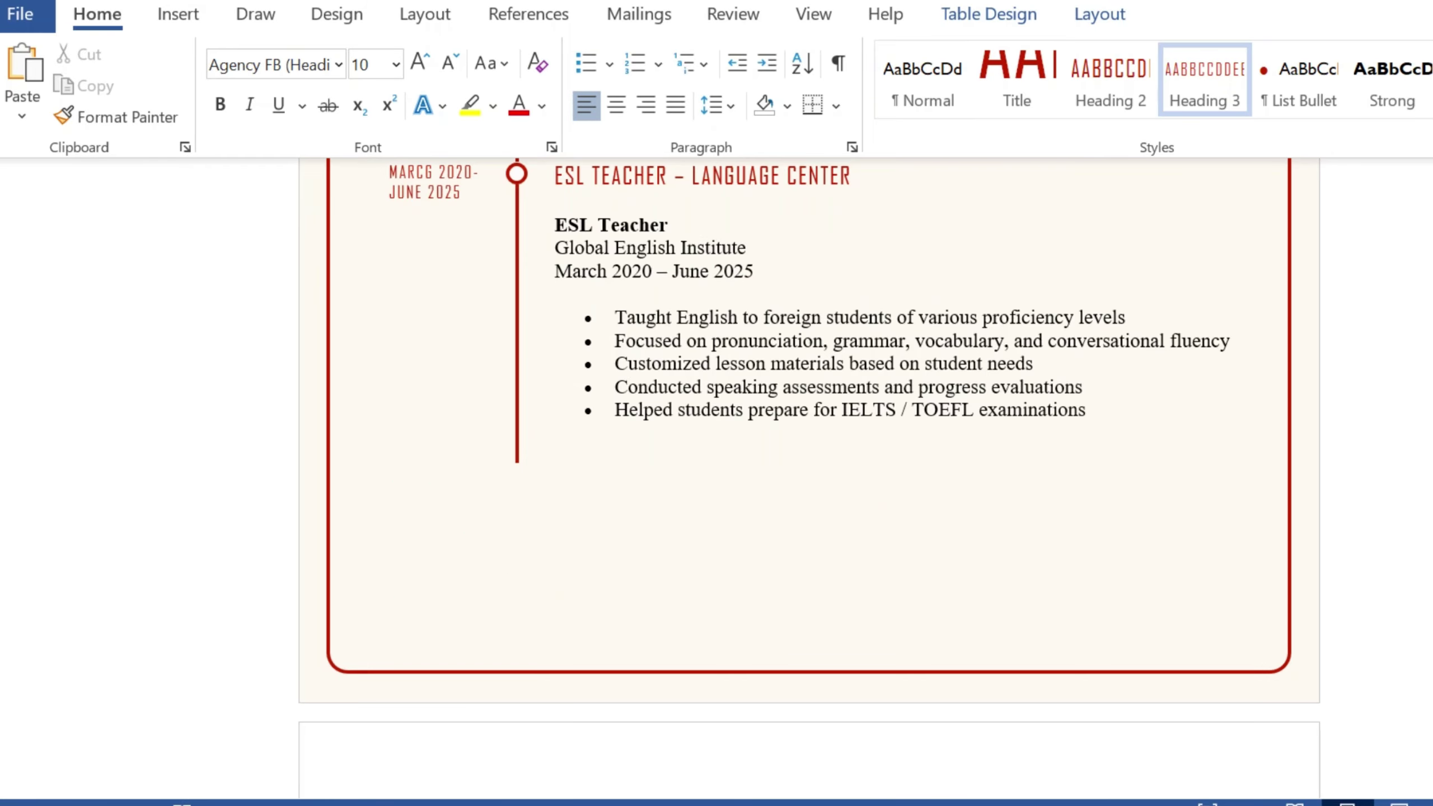
{"action": "scroll", "coordinate": [810, 480], "scroll_direction": "up", "scroll_amount": 10}
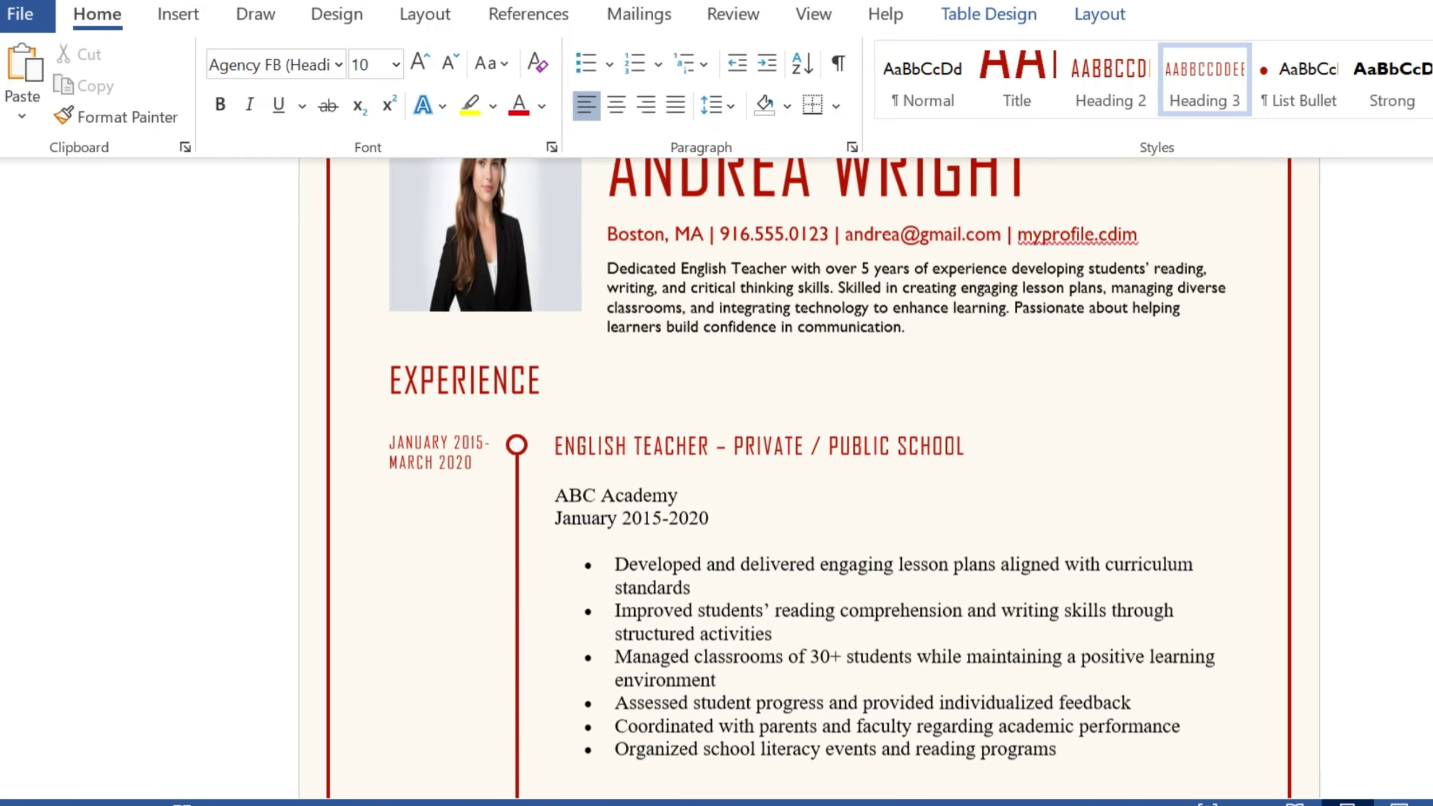
{"action": "scroll", "coordinate": [809, 479], "scroll_direction": "up", "scroll_amount": 3}
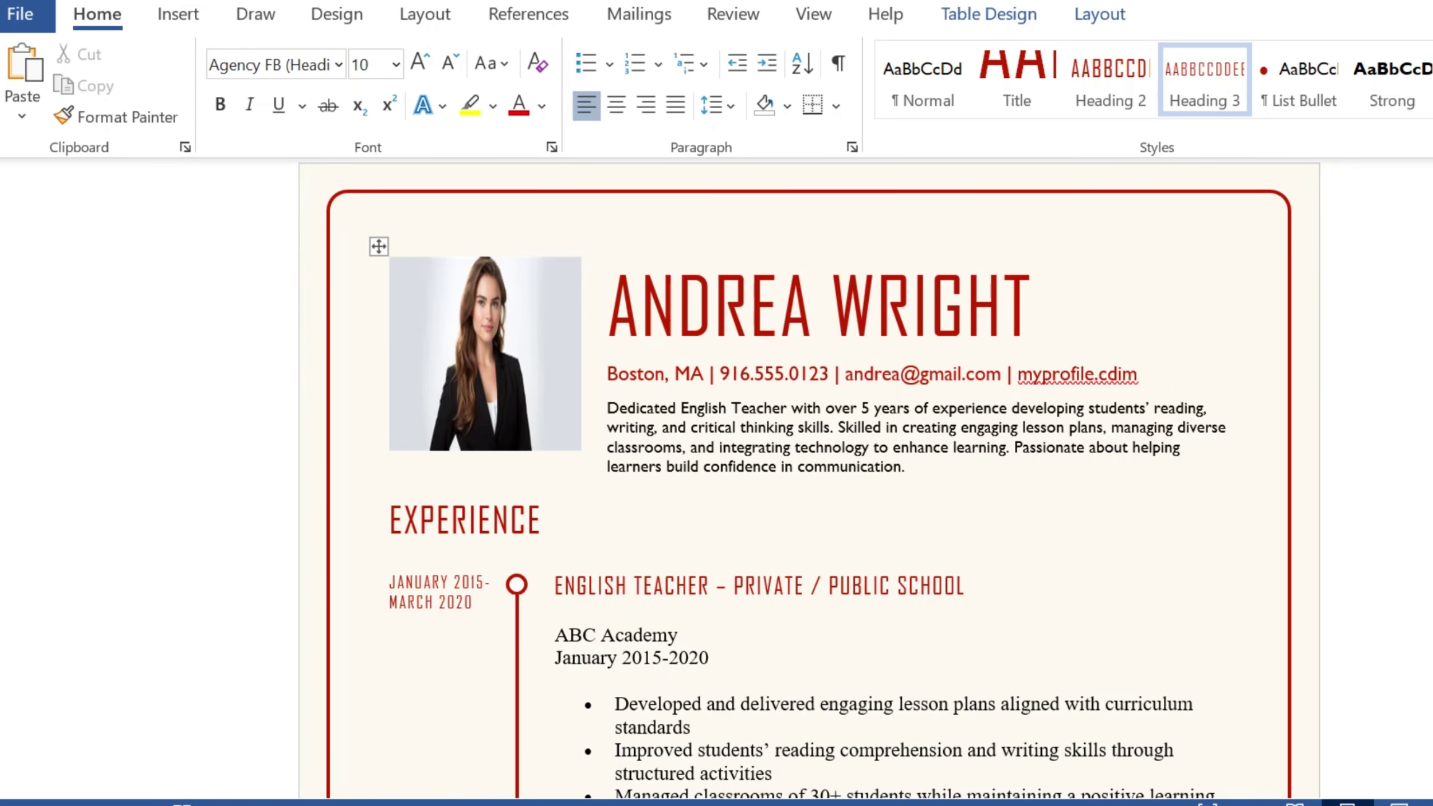
{"action": "scroll", "coordinate": [810, 480], "scroll_direction": "down", "scroll_amount": 3}
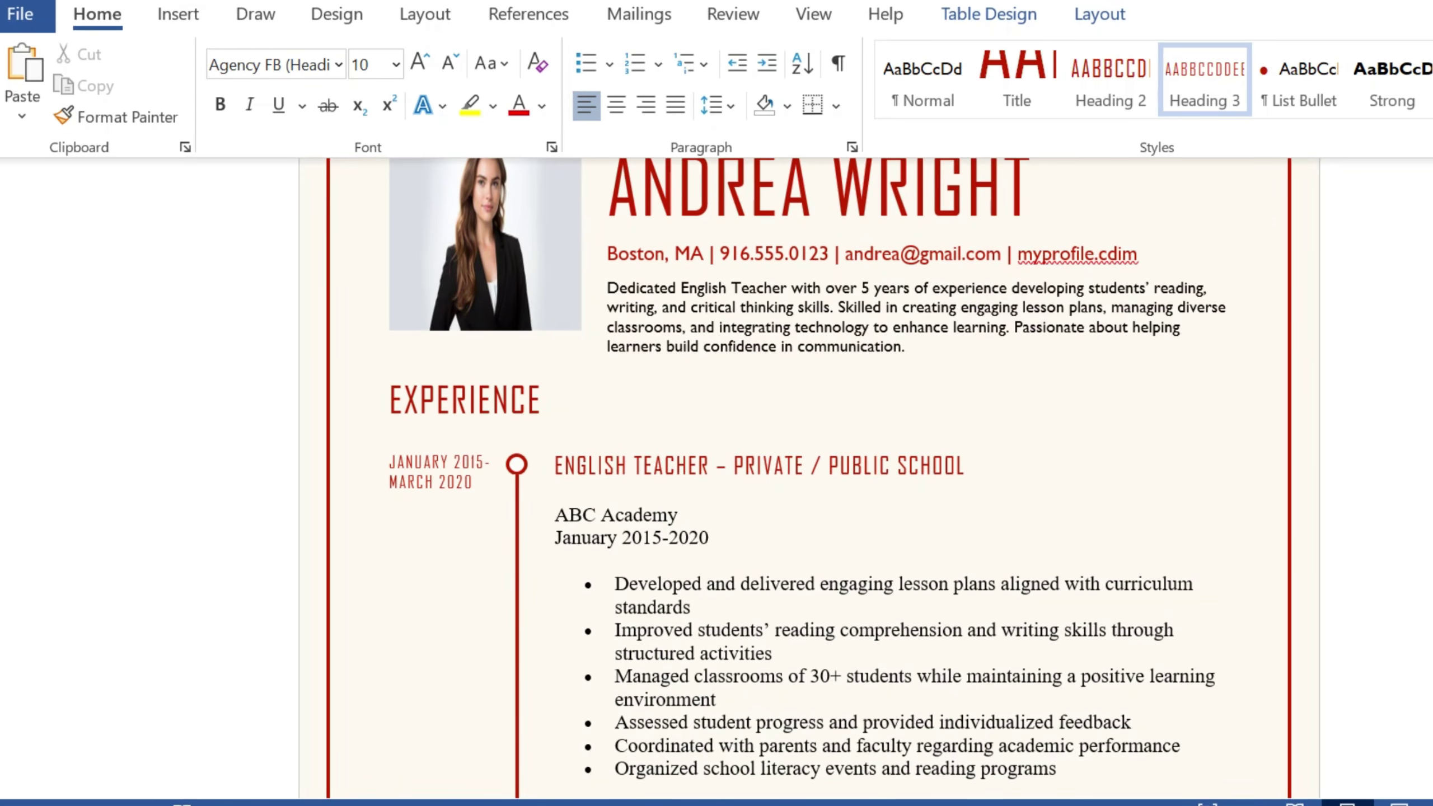
{"action": "scroll", "coordinate": [809, 480], "scroll_direction": "up", "scroll_amount": 1}
{"action": "scroll", "coordinate": [810, 480], "scroll_direction": "down", "scroll_amount": 1}
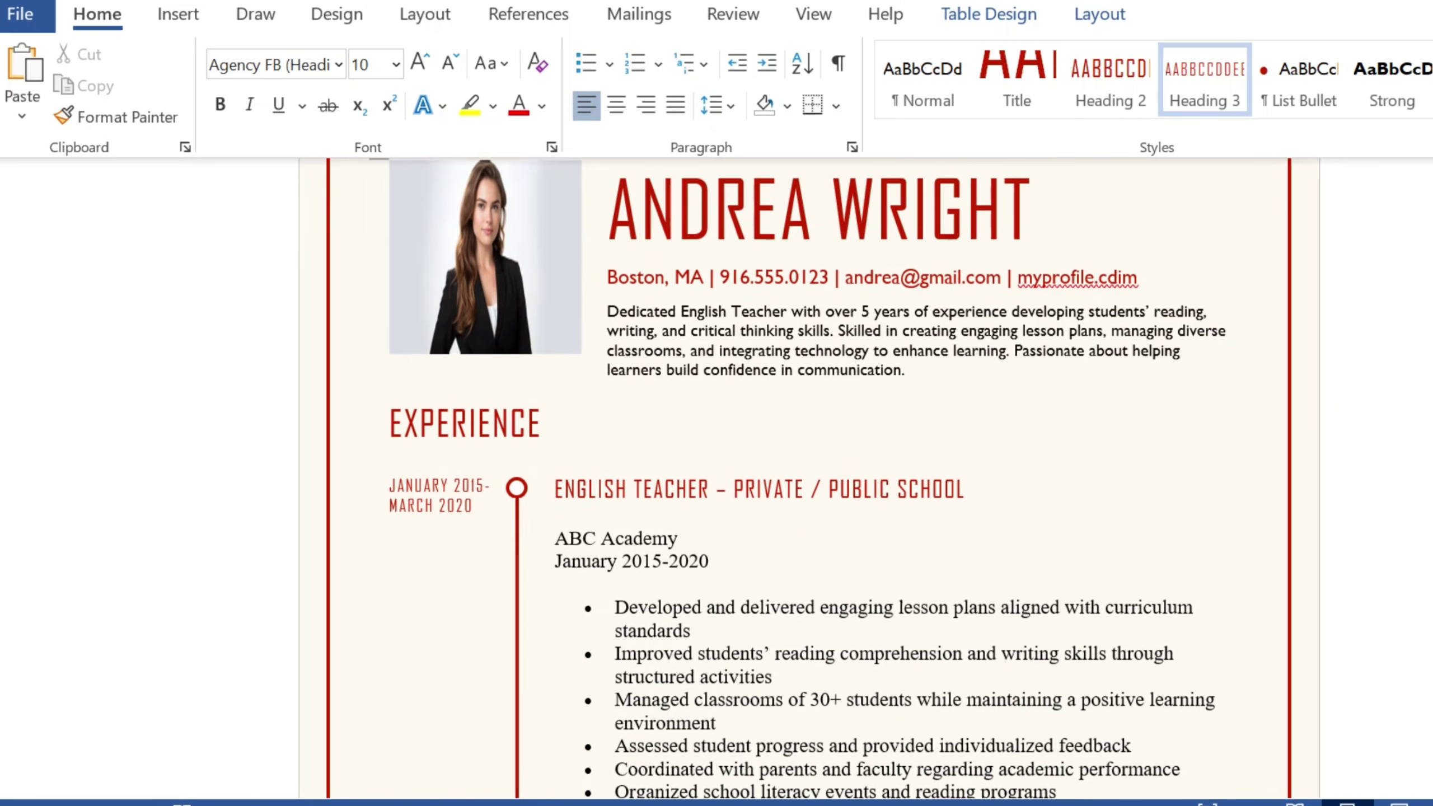
{"action": "scroll", "coordinate": [809, 480], "scroll_direction": "down", "scroll_amount": 1}
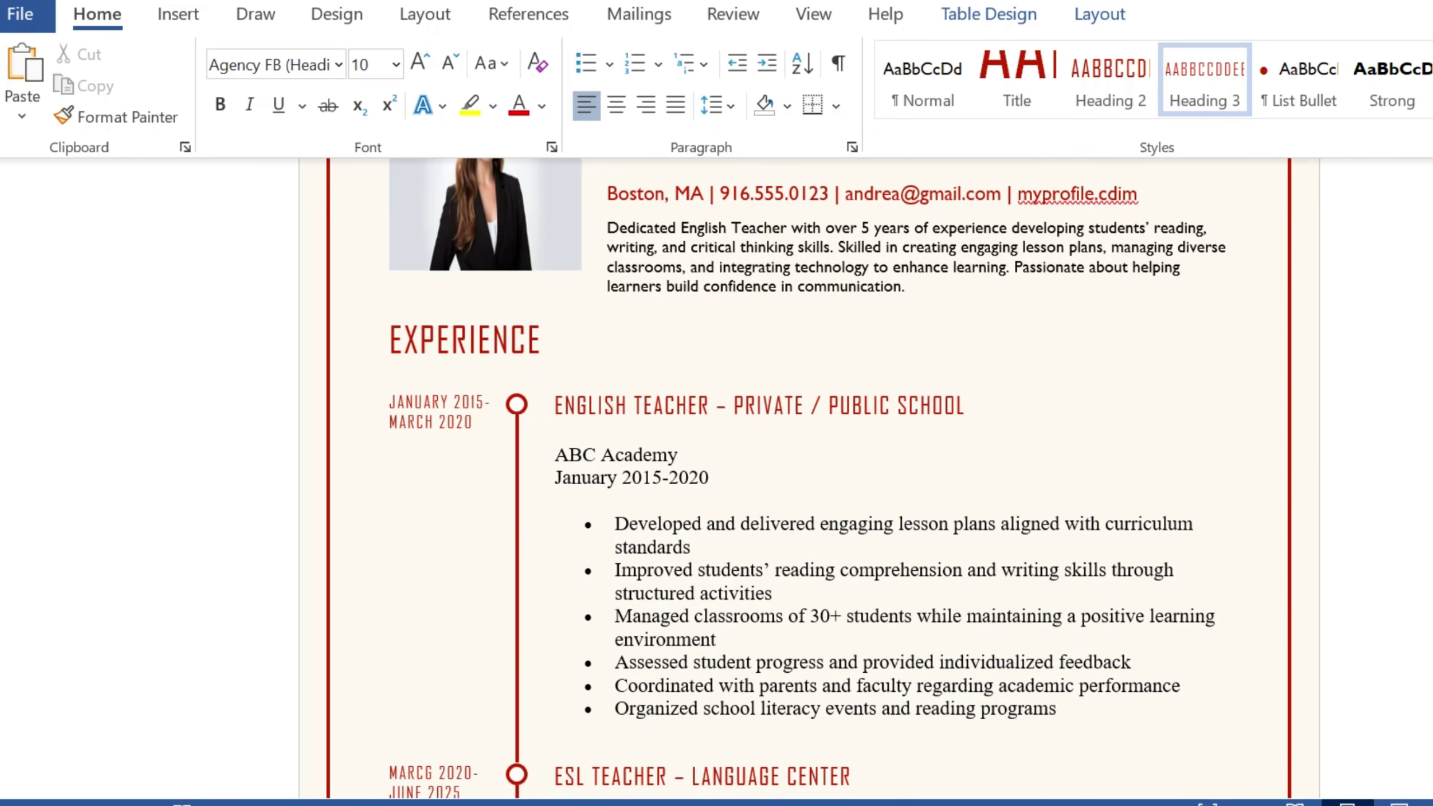
{"action": "scroll", "coordinate": [810, 480], "scroll_direction": "down", "scroll_amount": 2}
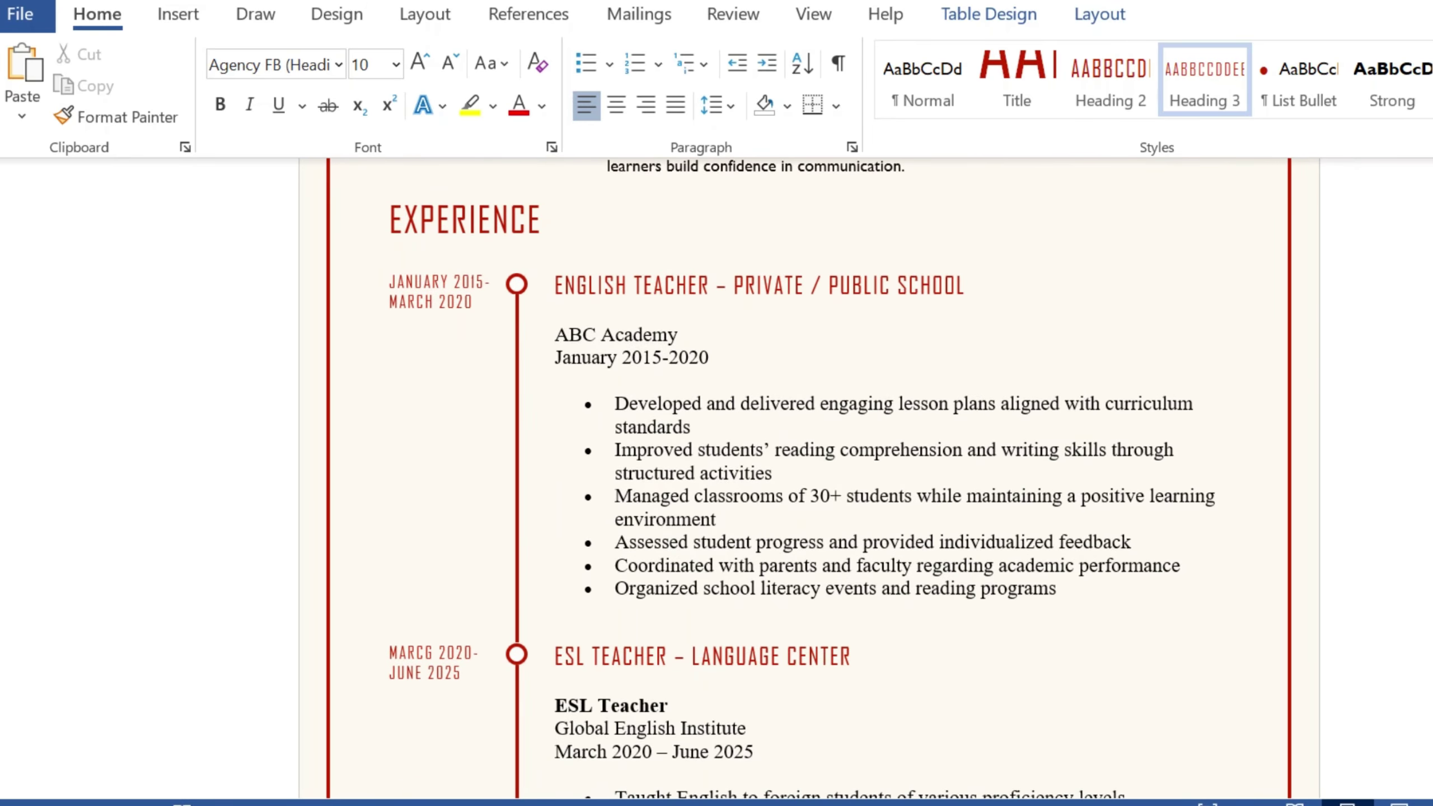
{"action": "scroll", "coordinate": [809, 479], "scroll_direction": "down", "scroll_amount": 3}
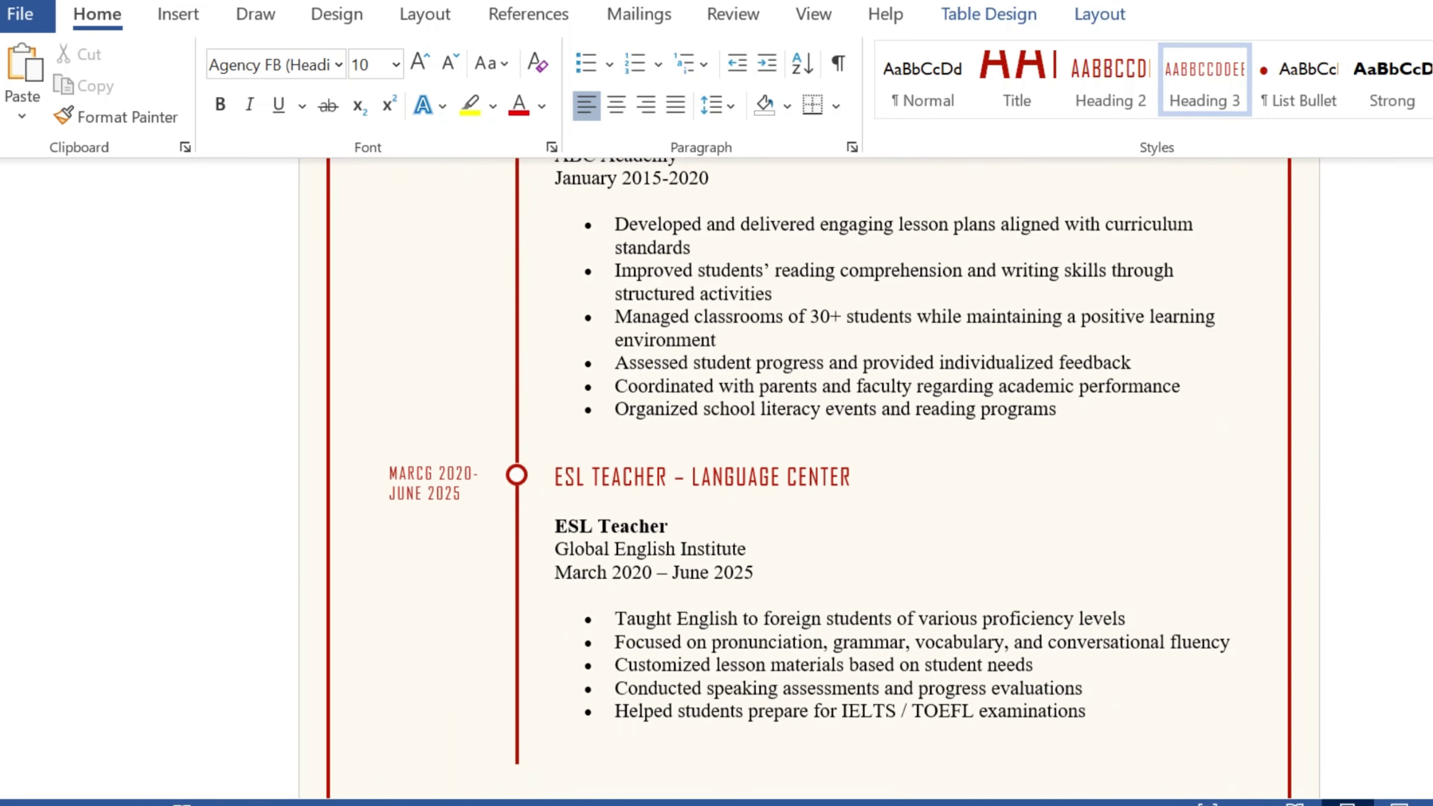
{"action": "scroll", "coordinate": [809, 480], "scroll_direction": "down", "scroll_amount": 1}
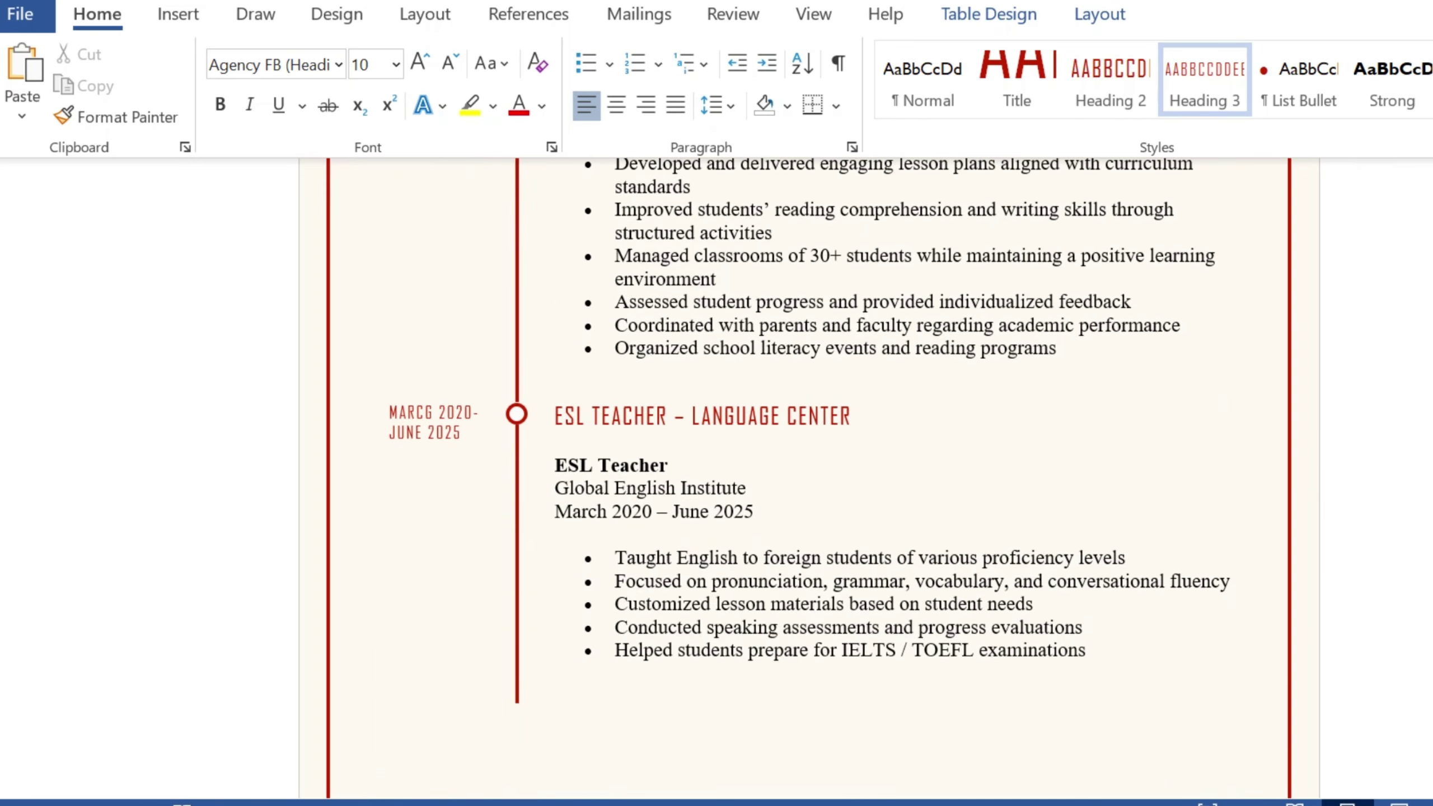
{"action": "scroll", "coordinate": [809, 480], "scroll_direction": "down", "scroll_amount": 1}
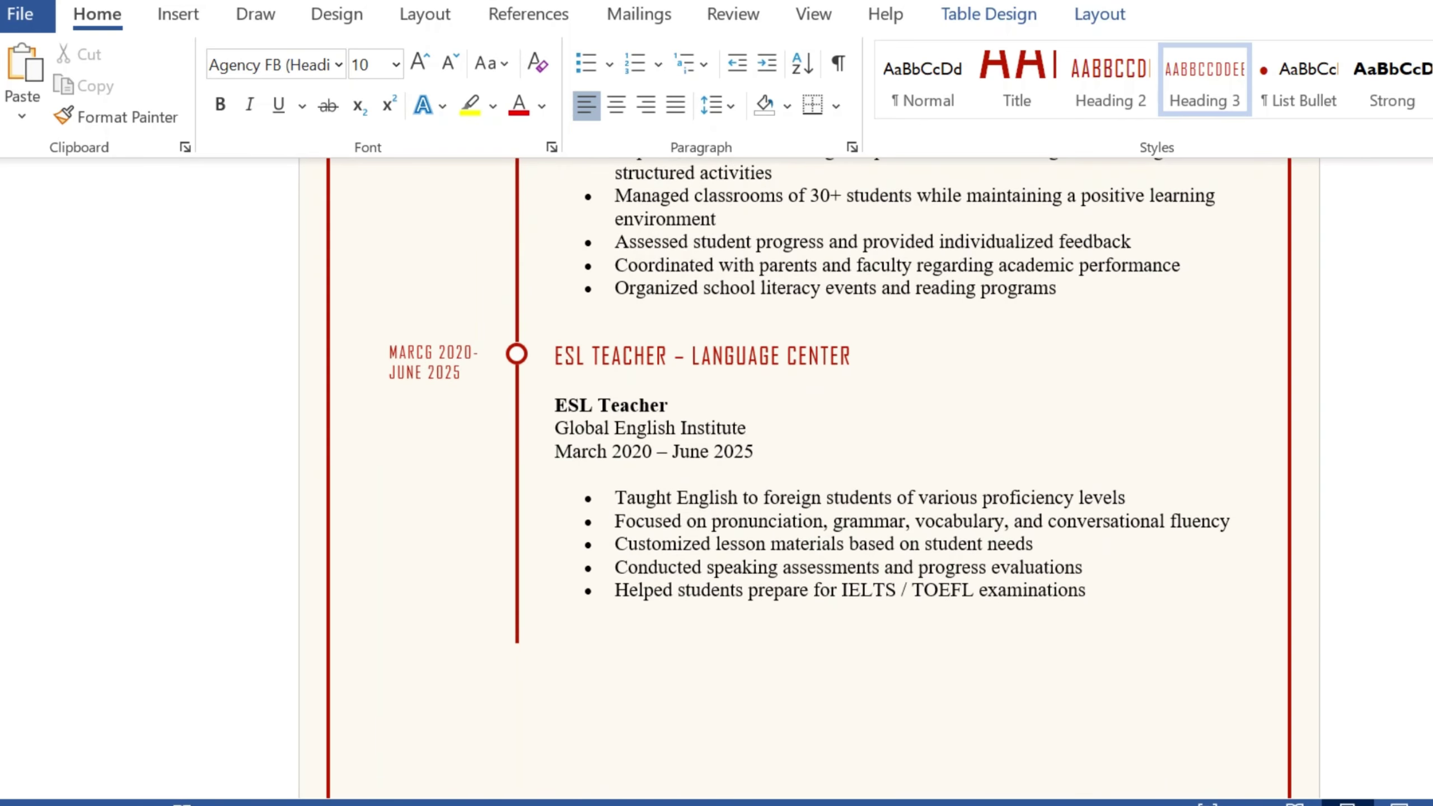
{"action": "scroll", "coordinate": [809, 480], "scroll_direction": "down", "scroll_amount": 7}
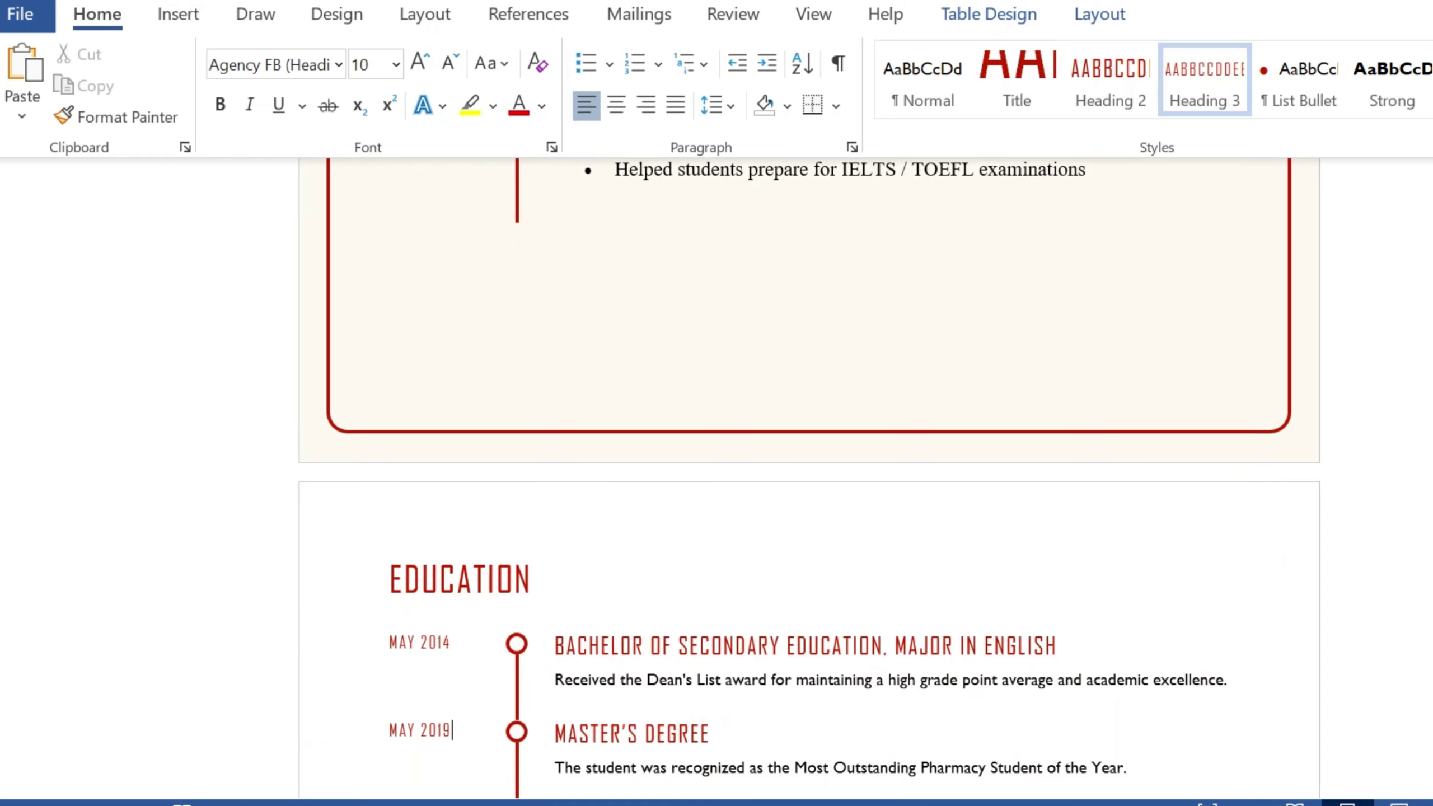
{"action": "scroll", "coordinate": [809, 479], "scroll_direction": "down", "scroll_amount": 1}
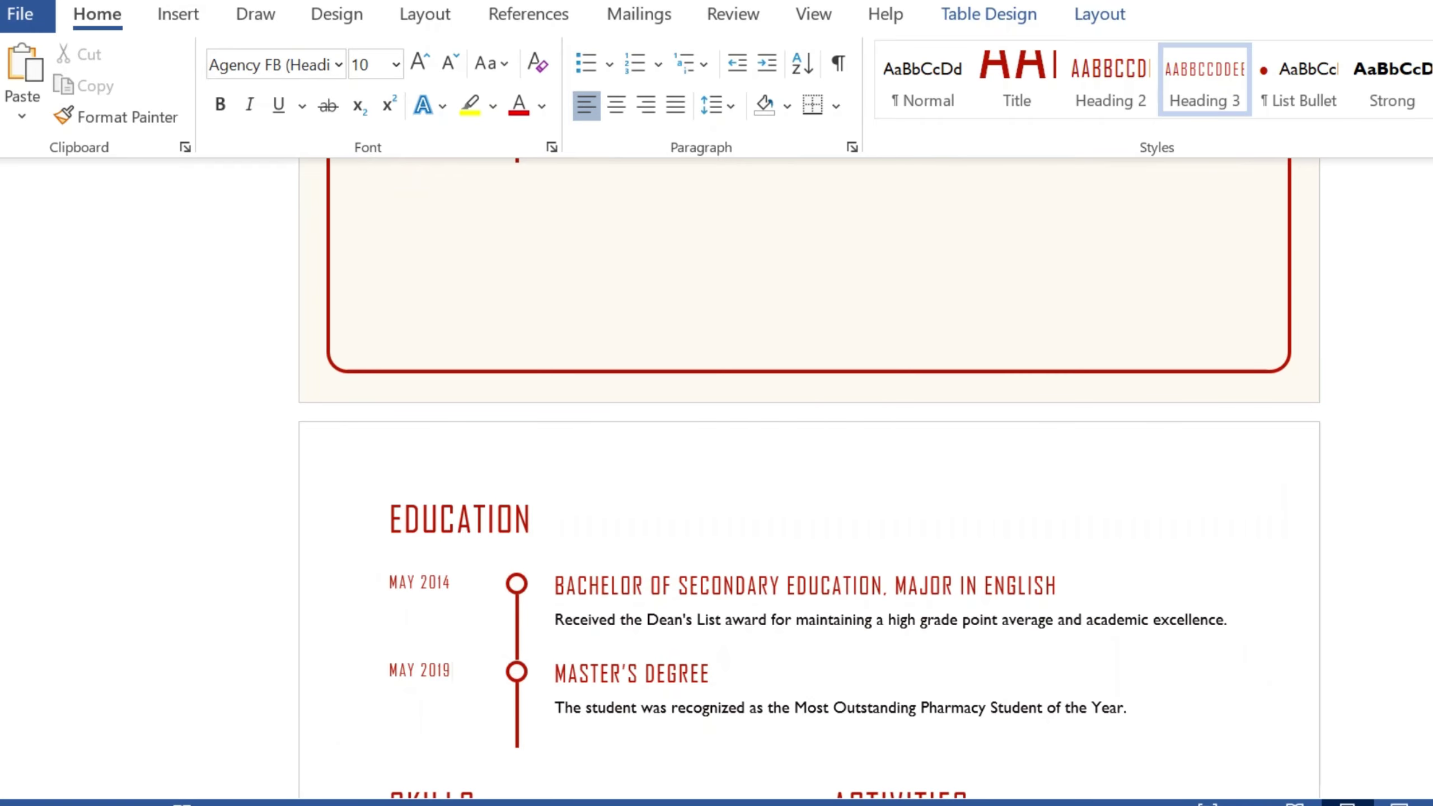
{"action": "scroll", "coordinate": [810, 480], "scroll_direction": "down", "scroll_amount": 1}
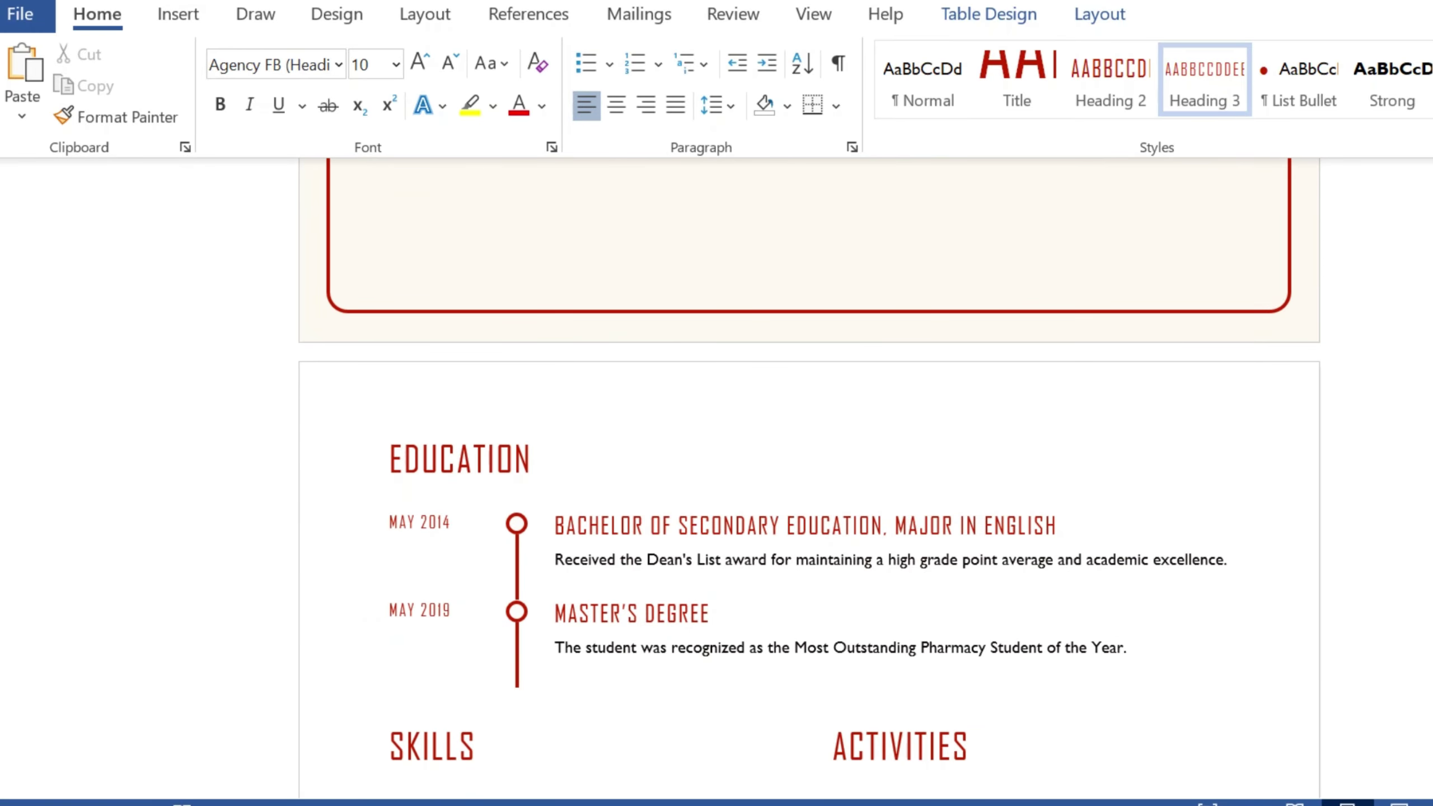
{"action": "scroll", "coordinate": [809, 480], "scroll_direction": "down", "scroll_amount": 10}
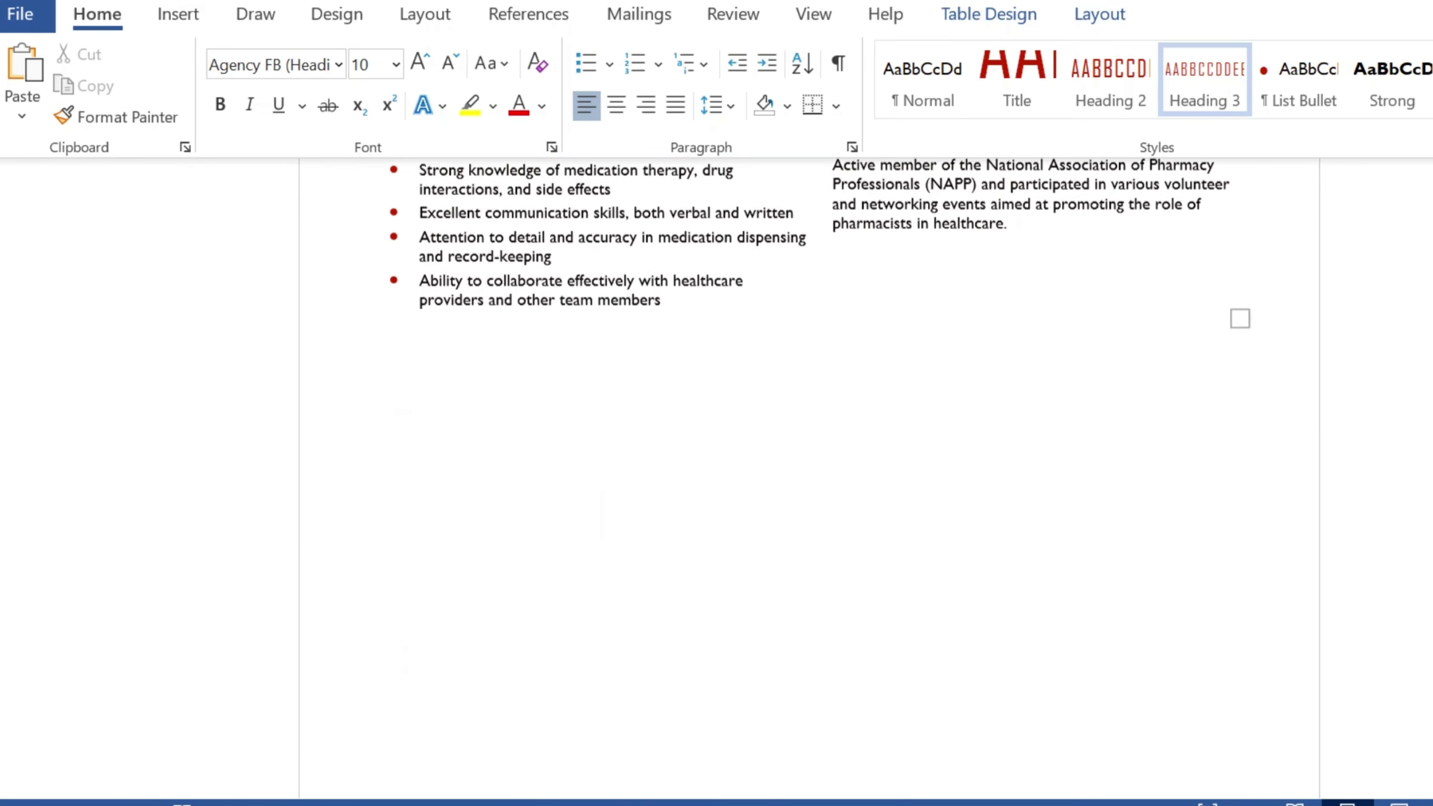
{"action": "scroll", "coordinate": [809, 479], "scroll_direction": "up", "scroll_amount": 2}
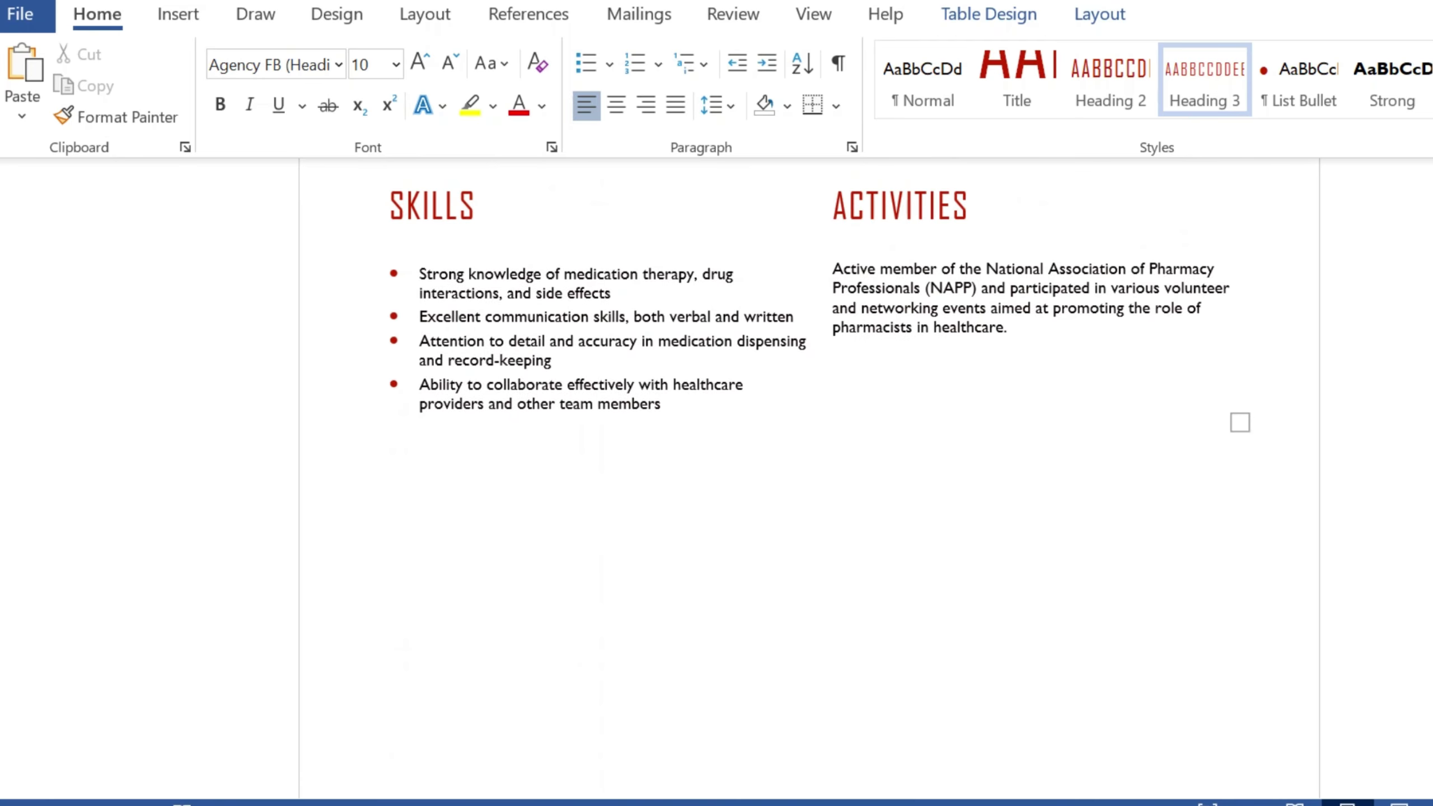
{"action": "scroll", "coordinate": [809, 480], "scroll_direction": "down", "scroll_amount": 5}
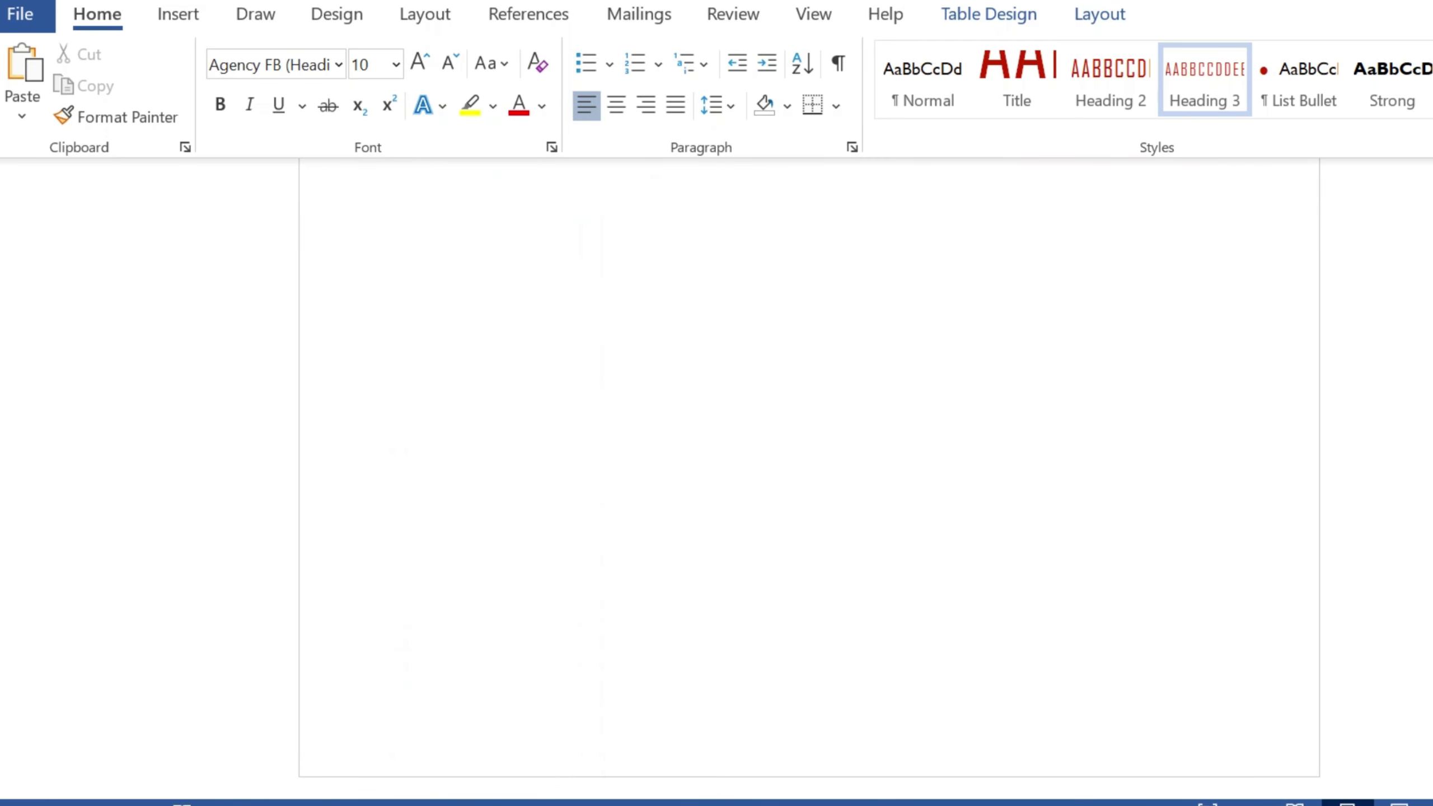
{"action": "scroll", "coordinate": [809, 479], "scroll_direction": "up", "scroll_amount": 2}
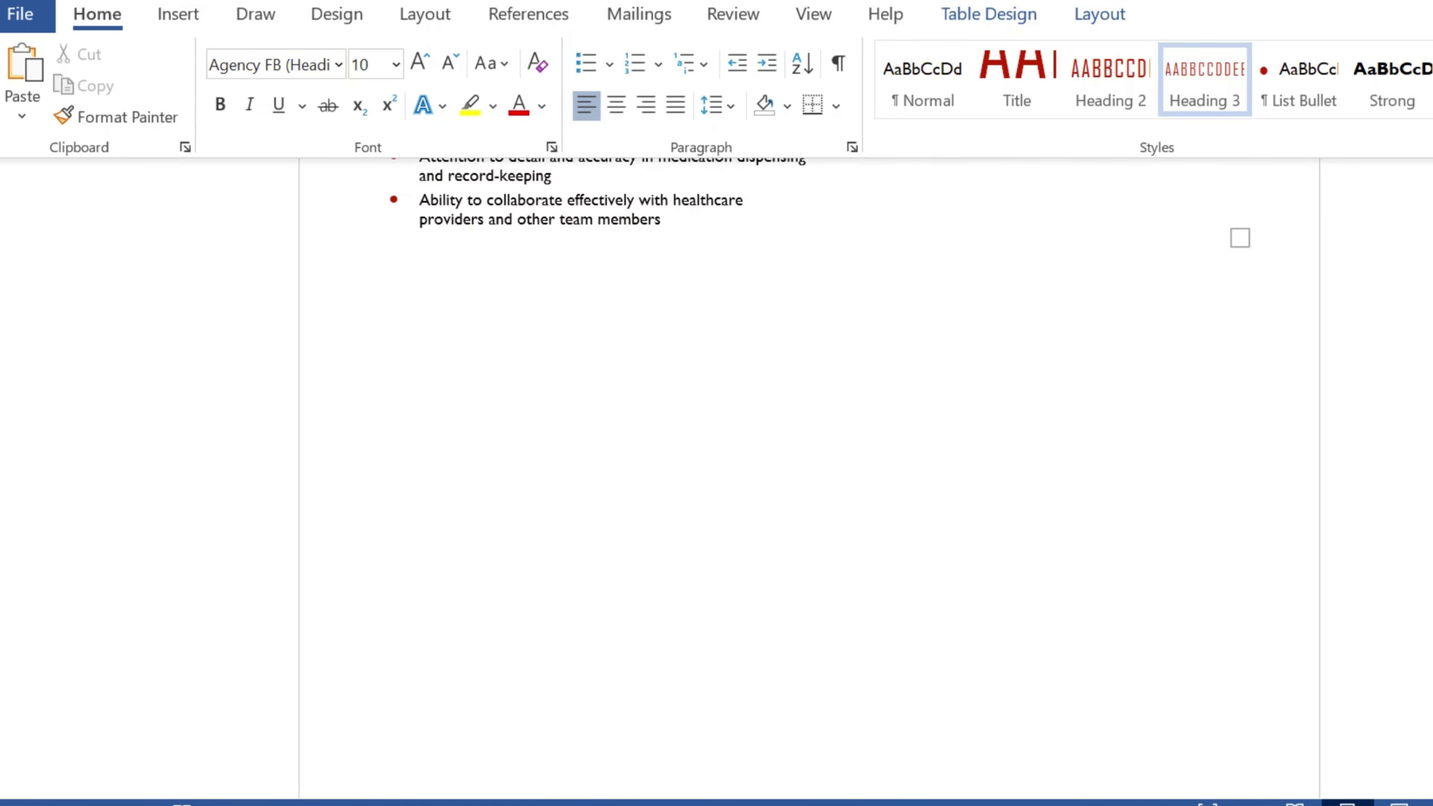
{"action": "scroll", "coordinate": [809, 479], "scroll_direction": "up", "scroll_amount": 20}
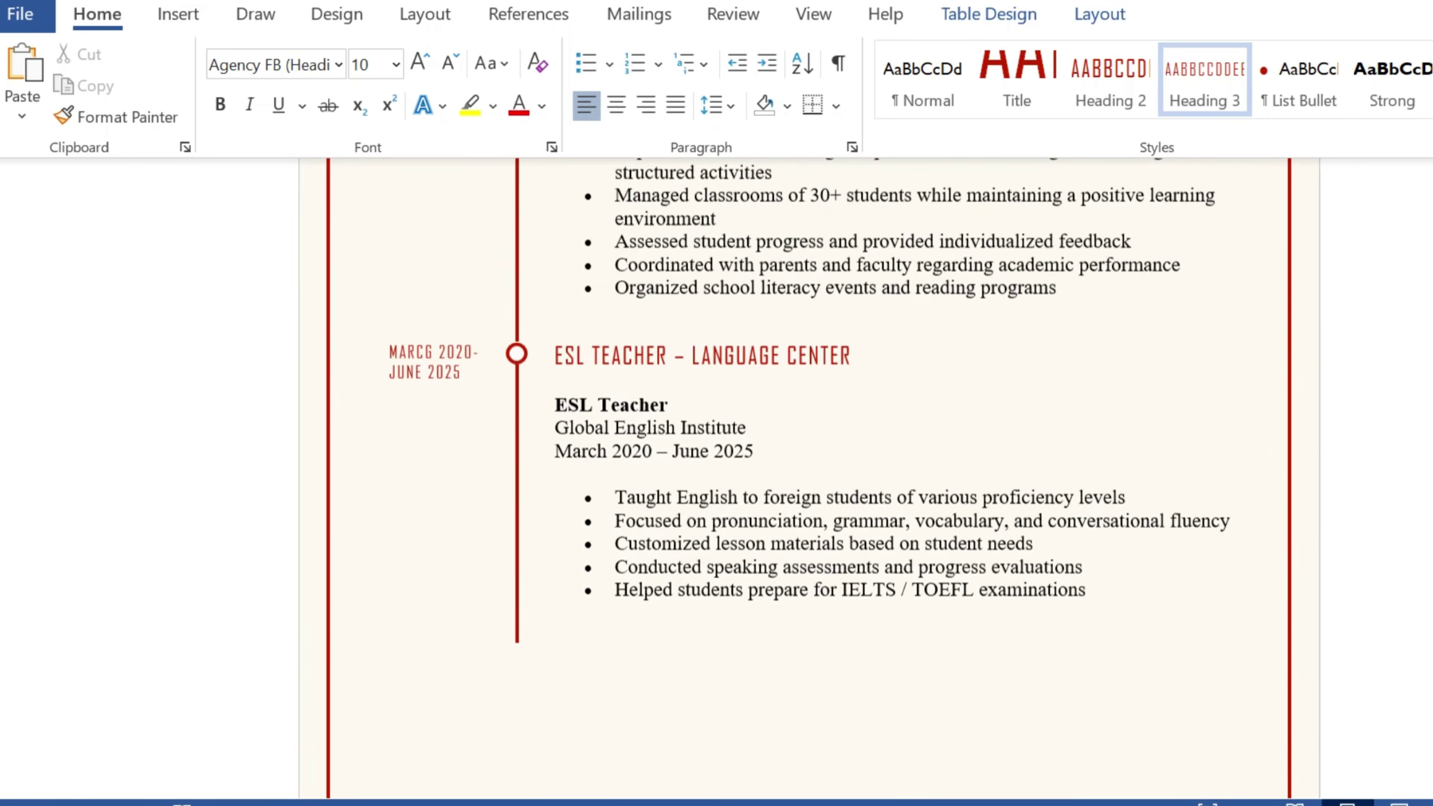
{"action": "scroll", "coordinate": [809, 479], "scroll_direction": "up", "scroll_amount": 1}
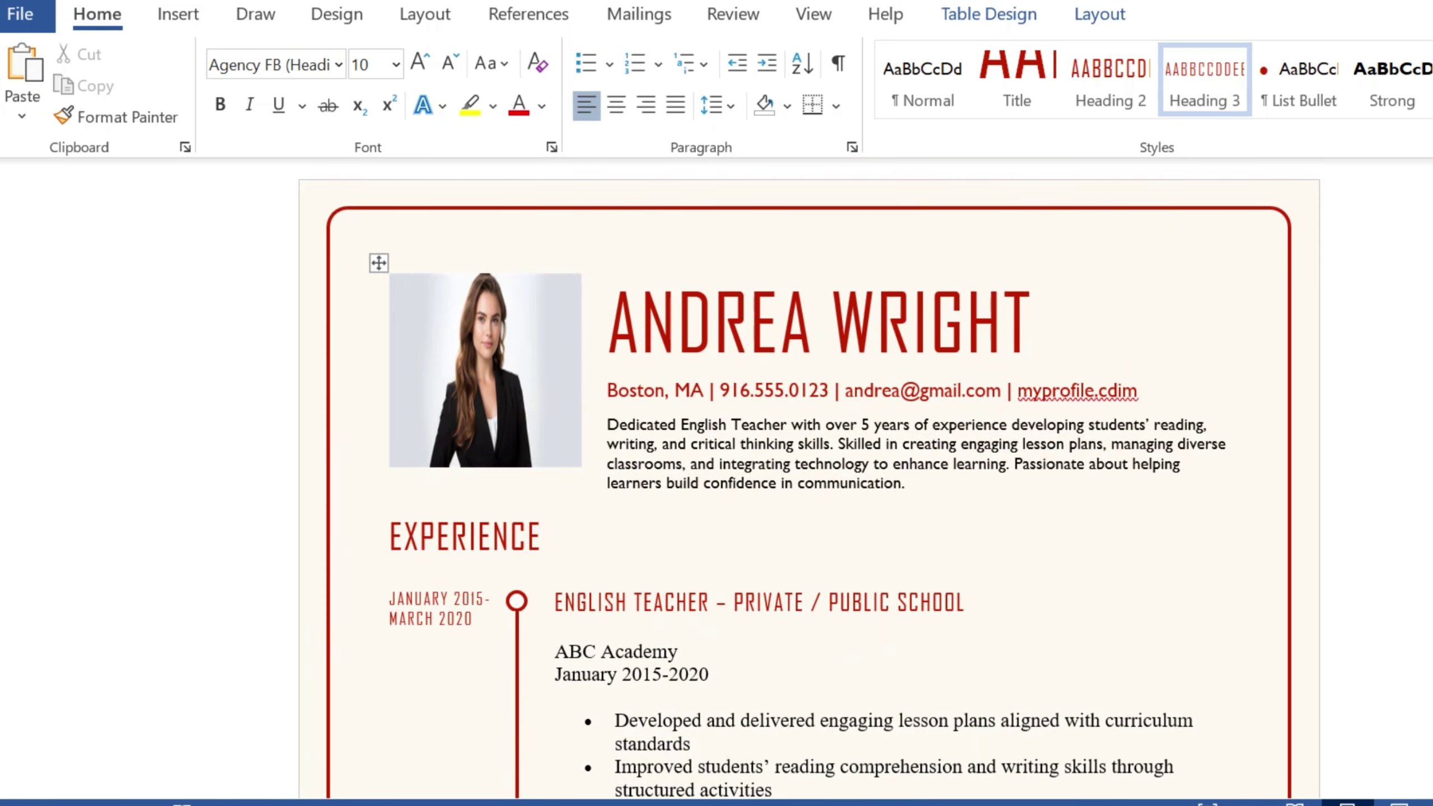
Step: Go to File > Save As > This PC and bring up the Save As dialog with F12
{"action": "left_click", "coordinate": [20, 14]}
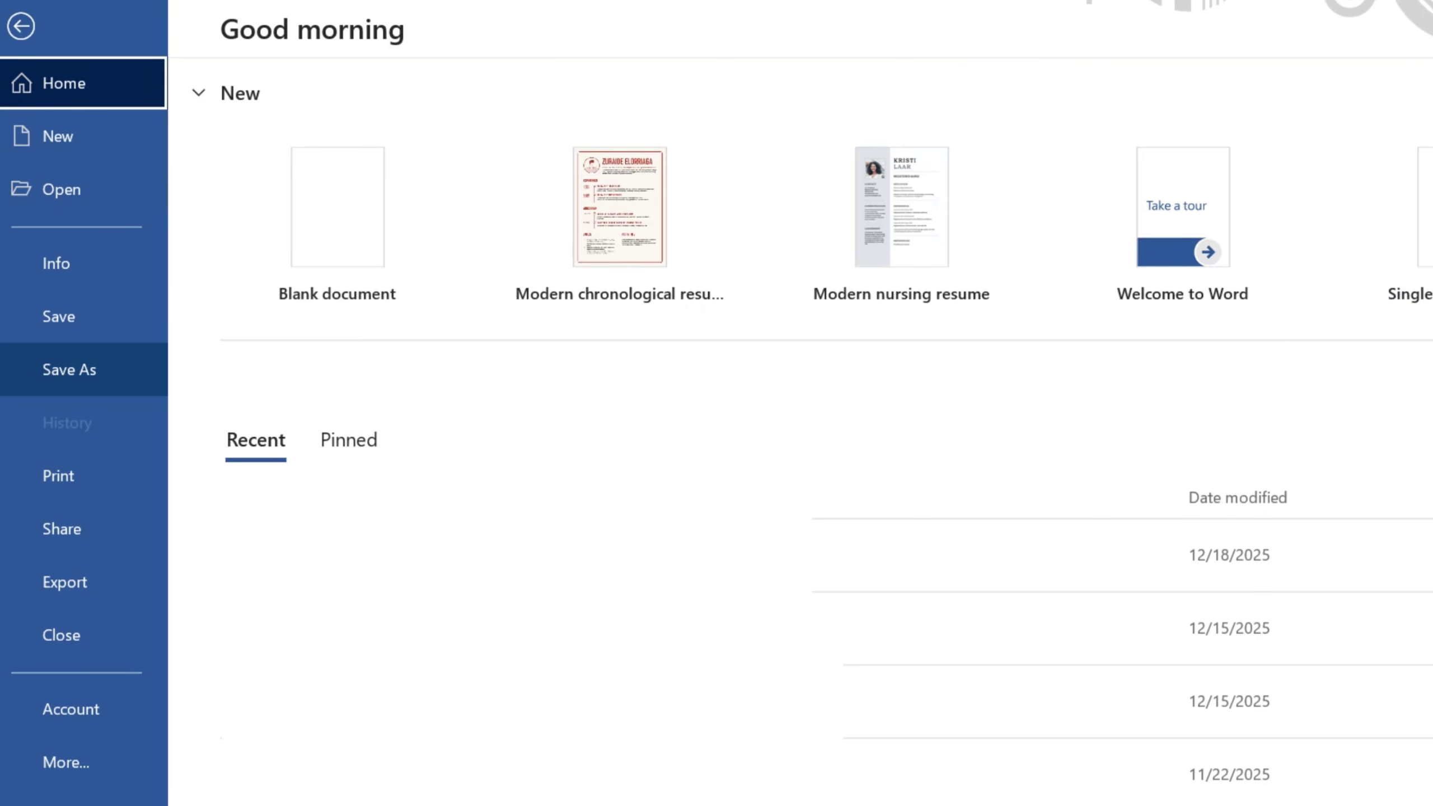
{"action": "left_click", "coordinate": [69, 368]}
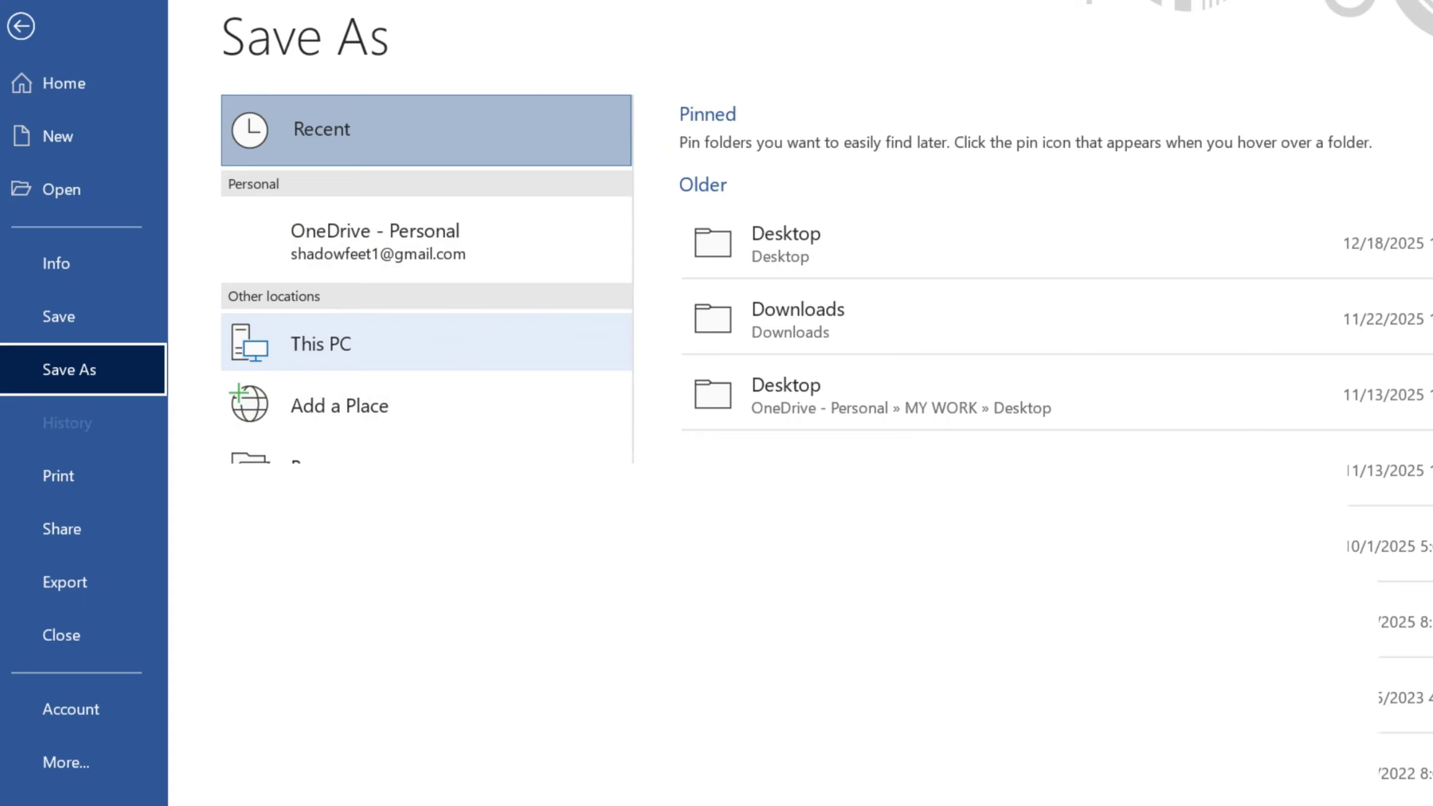
{"action": "left_click", "coordinate": [425, 342]}
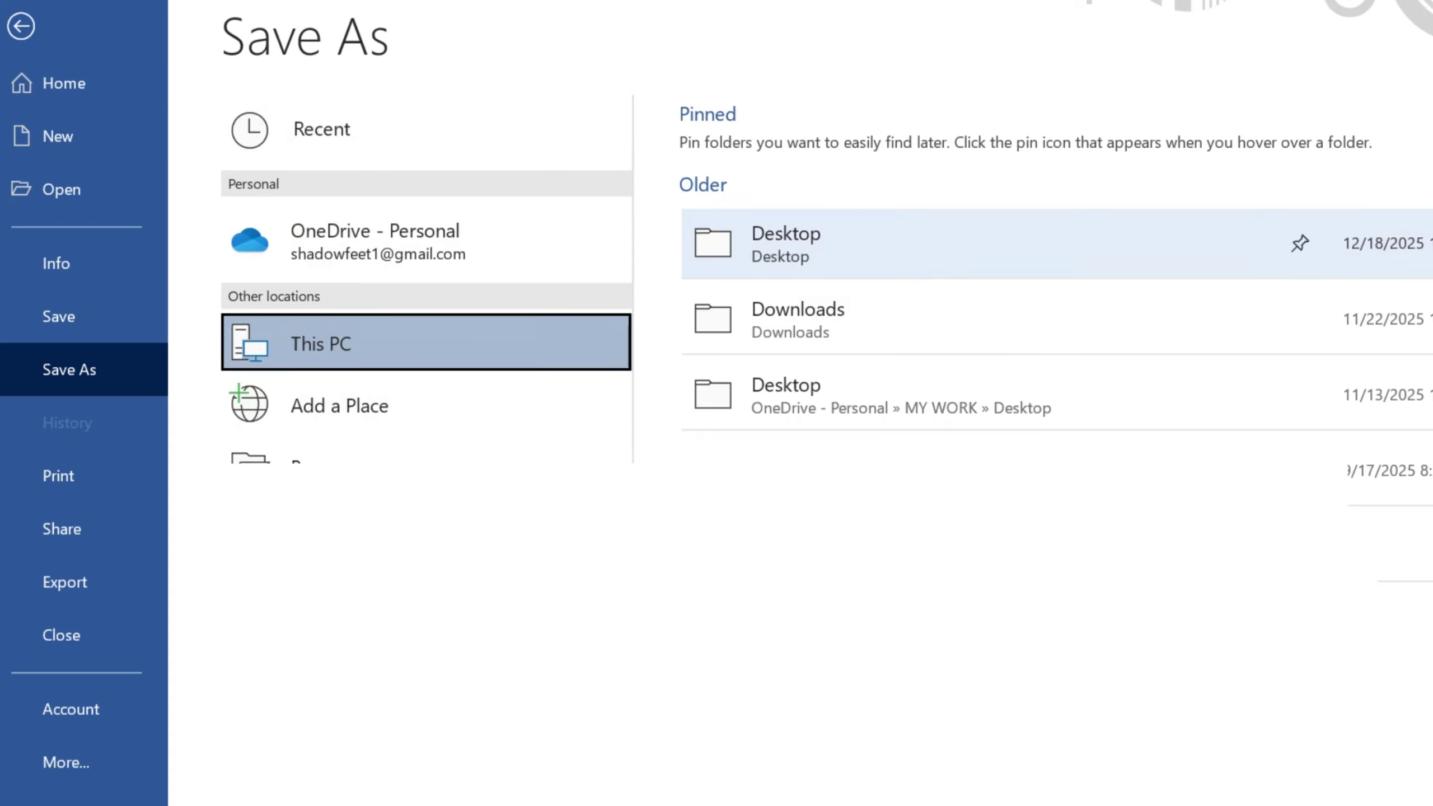
{"action": "key", "text": "F12"}
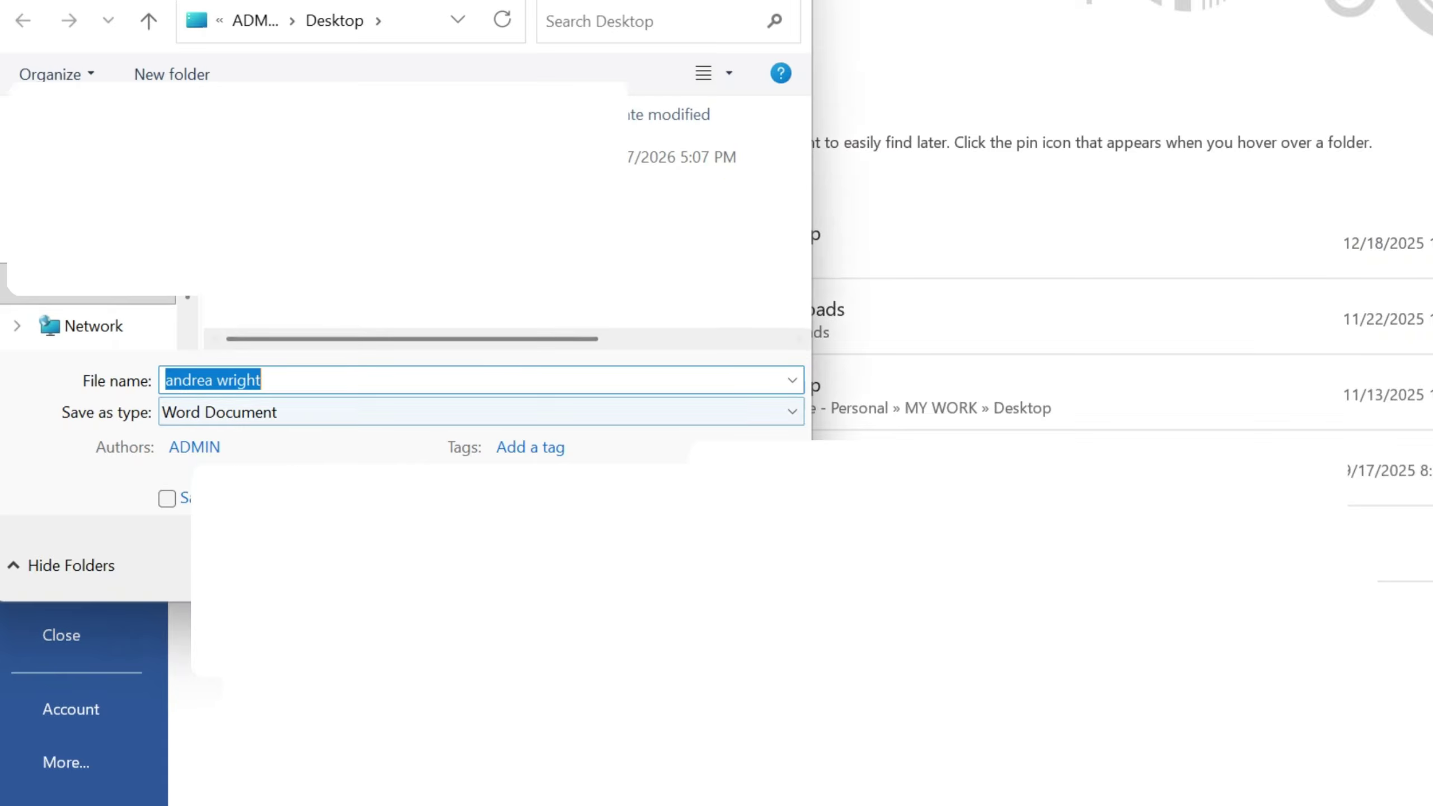
Step: Set the file type to PDF and save the resume to the Desktop as a PDF
{"action": "left_click", "coordinate": [479, 412]}
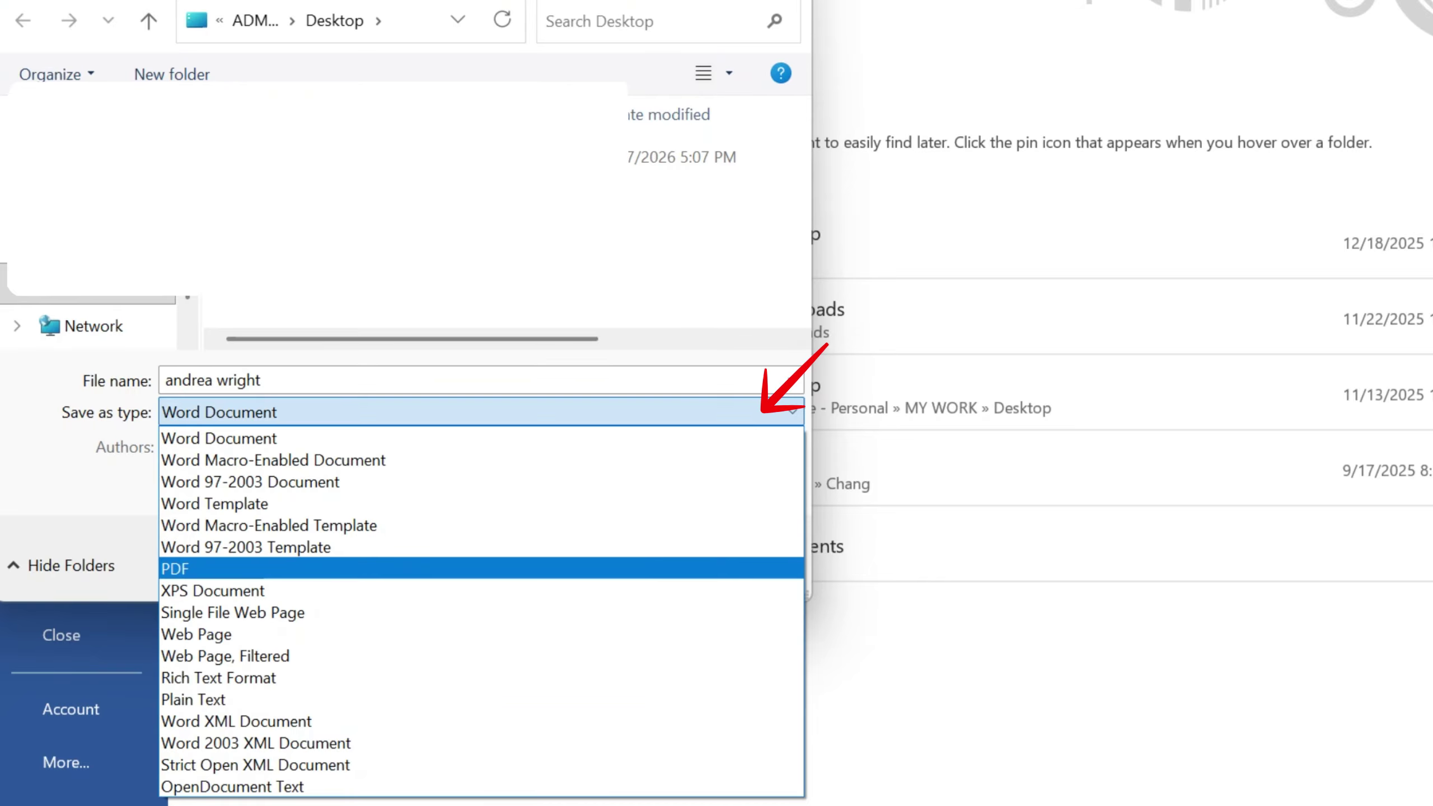
{"action": "left_click", "coordinate": [339, 569]}
{"action": "left_click", "coordinate": [479, 412]}
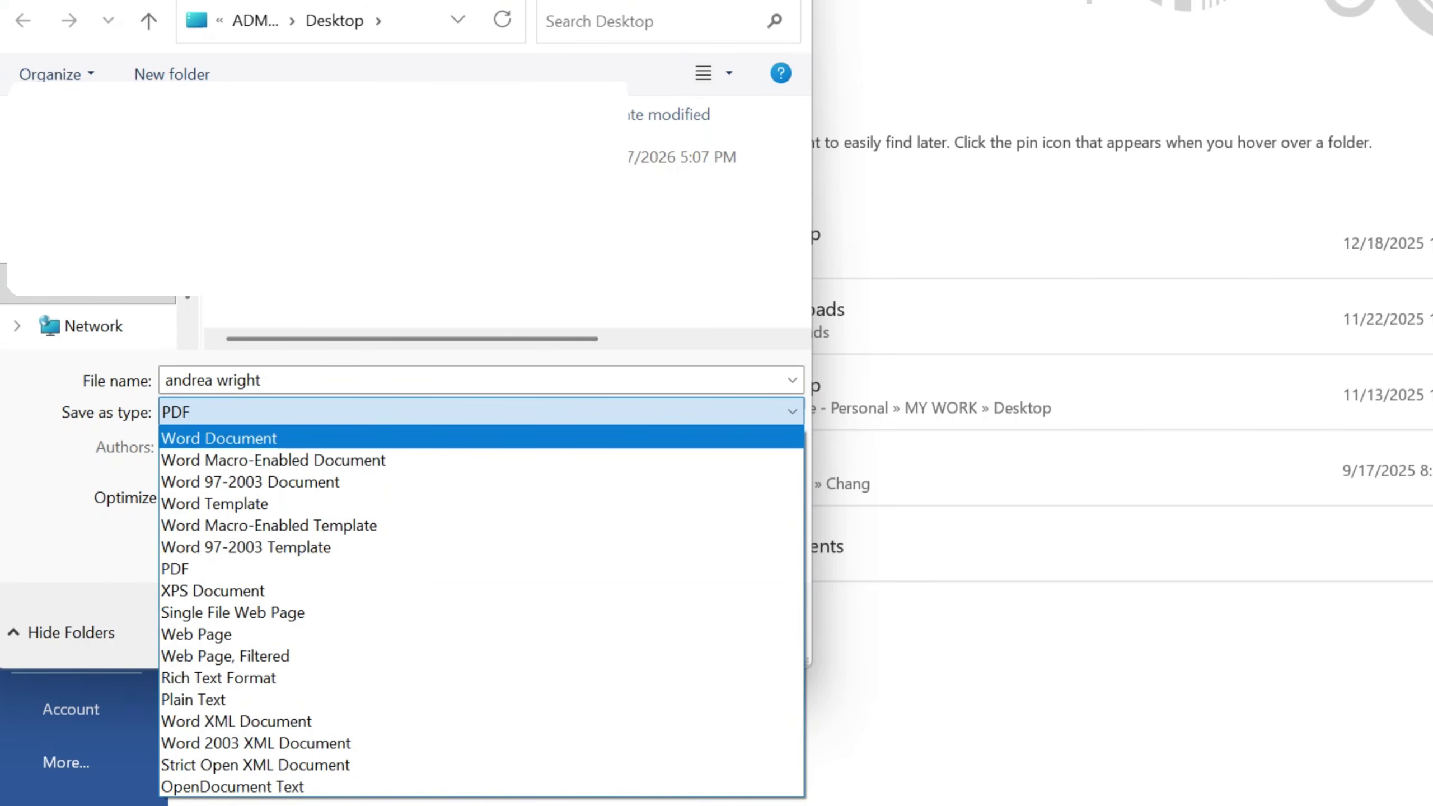
{"action": "key", "text": "Escape"}
{"action": "left_click", "coordinate": [598, 627]}
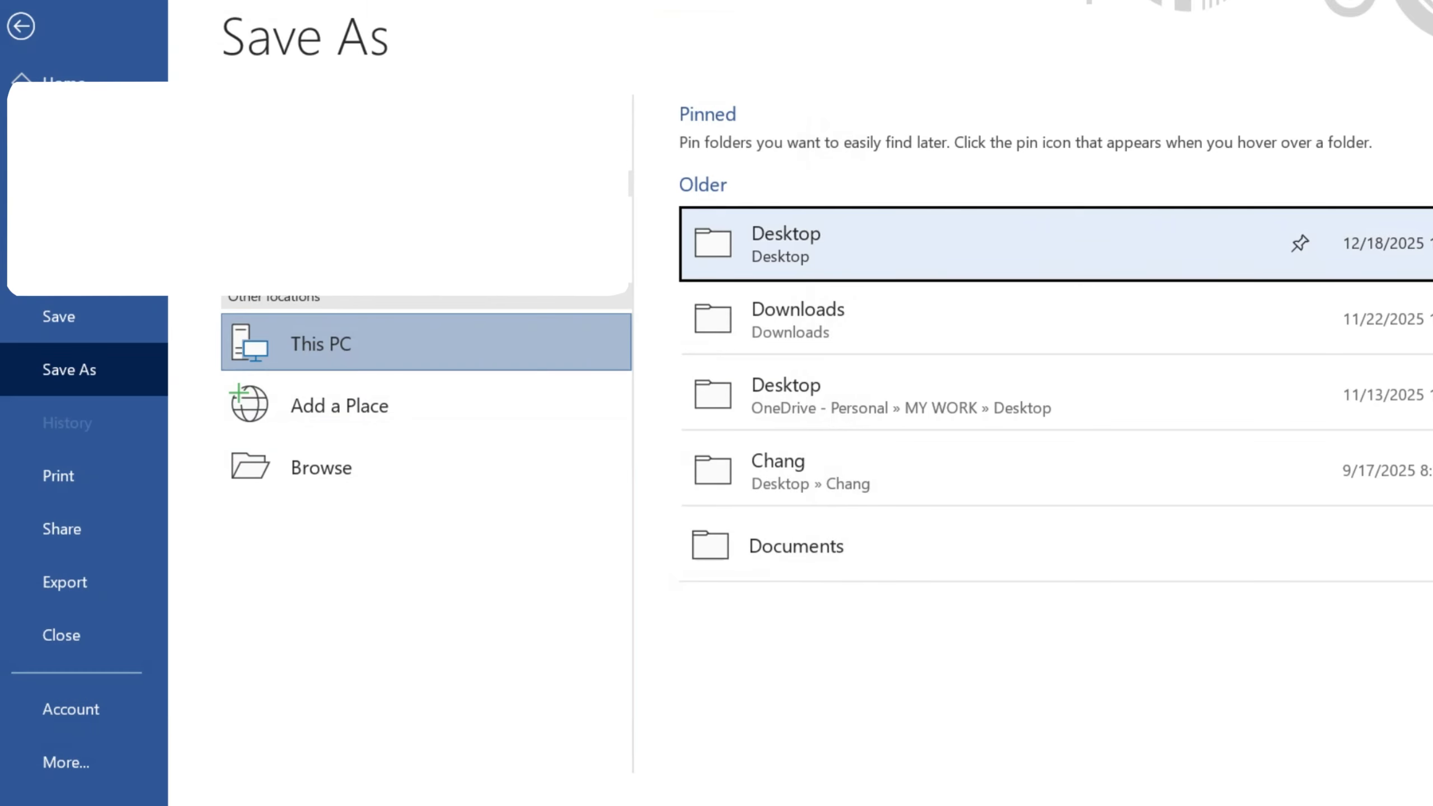